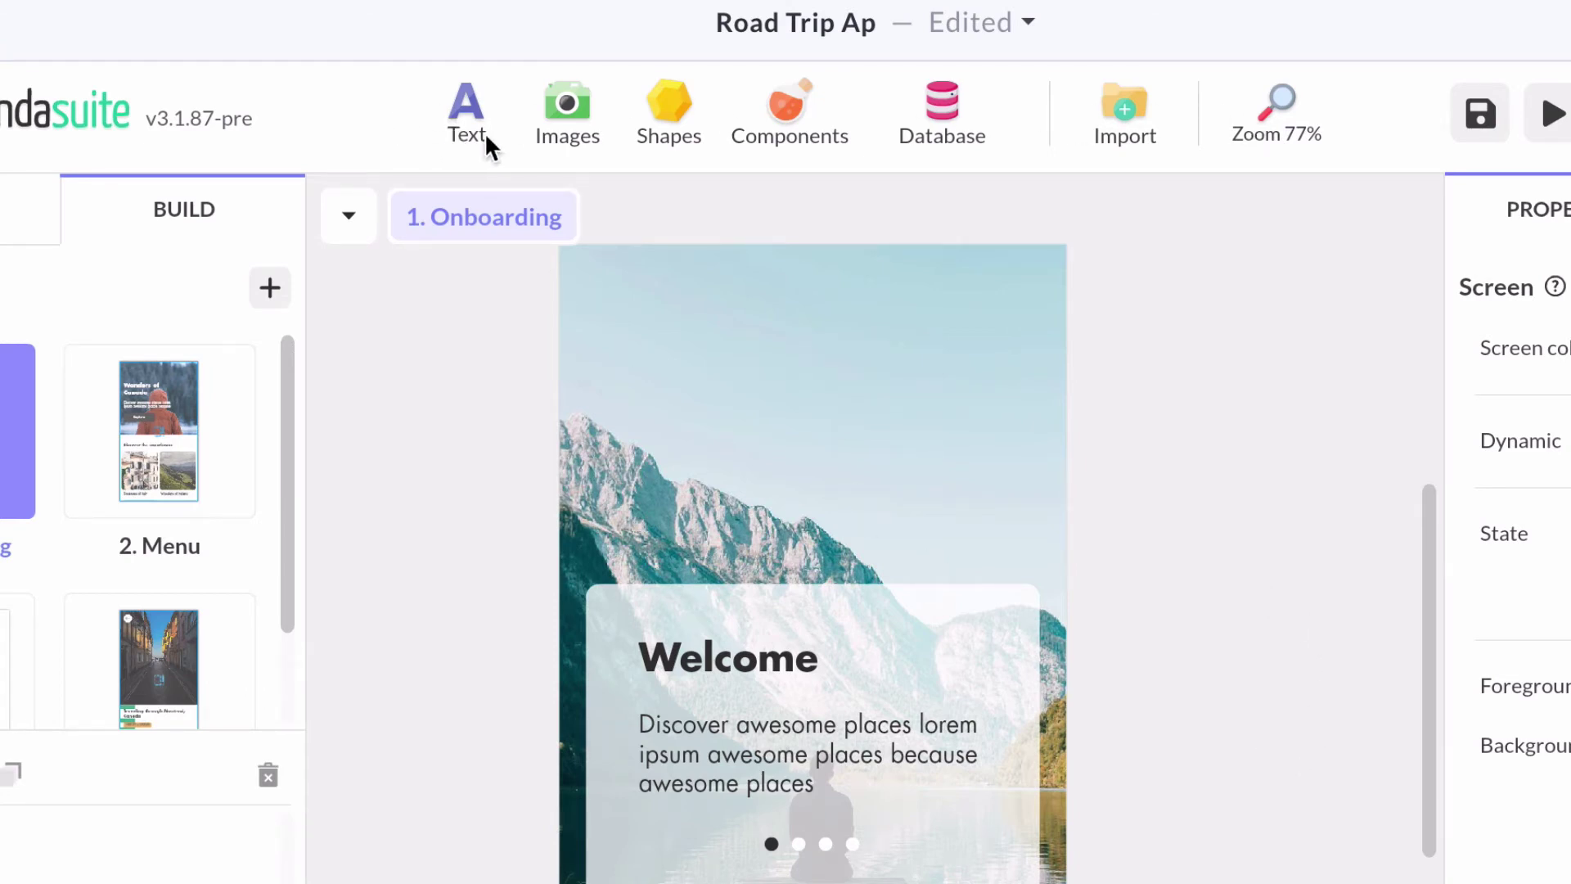
Step: Add a placeholder text element, reposition it, and glance at the image and shape lists
left_click(460, 129)
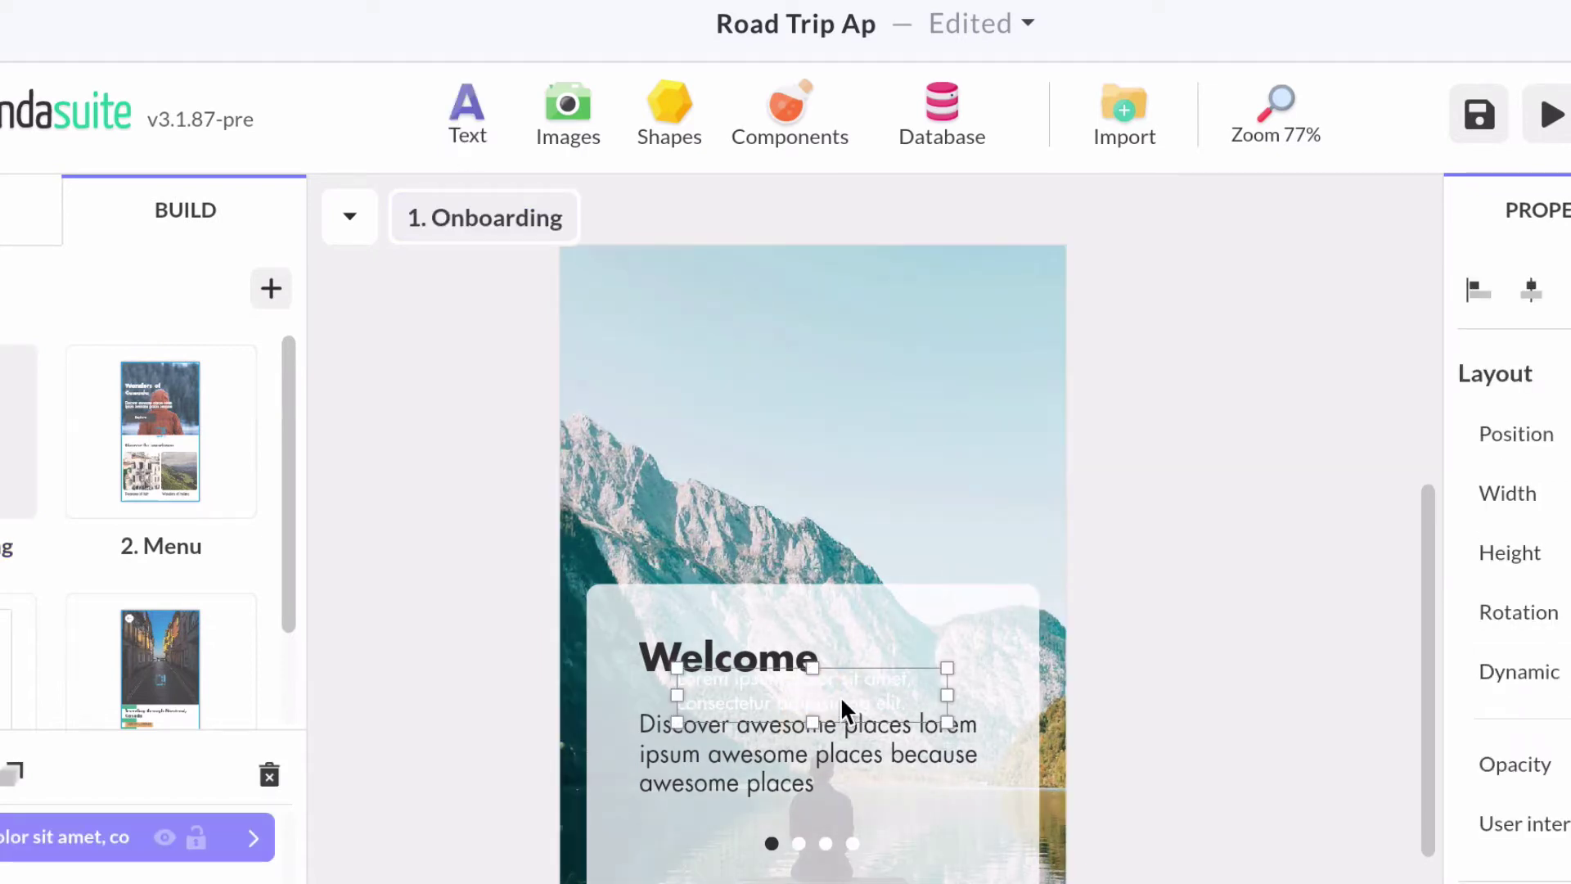
left_click_drag(841, 696, 416, 157)
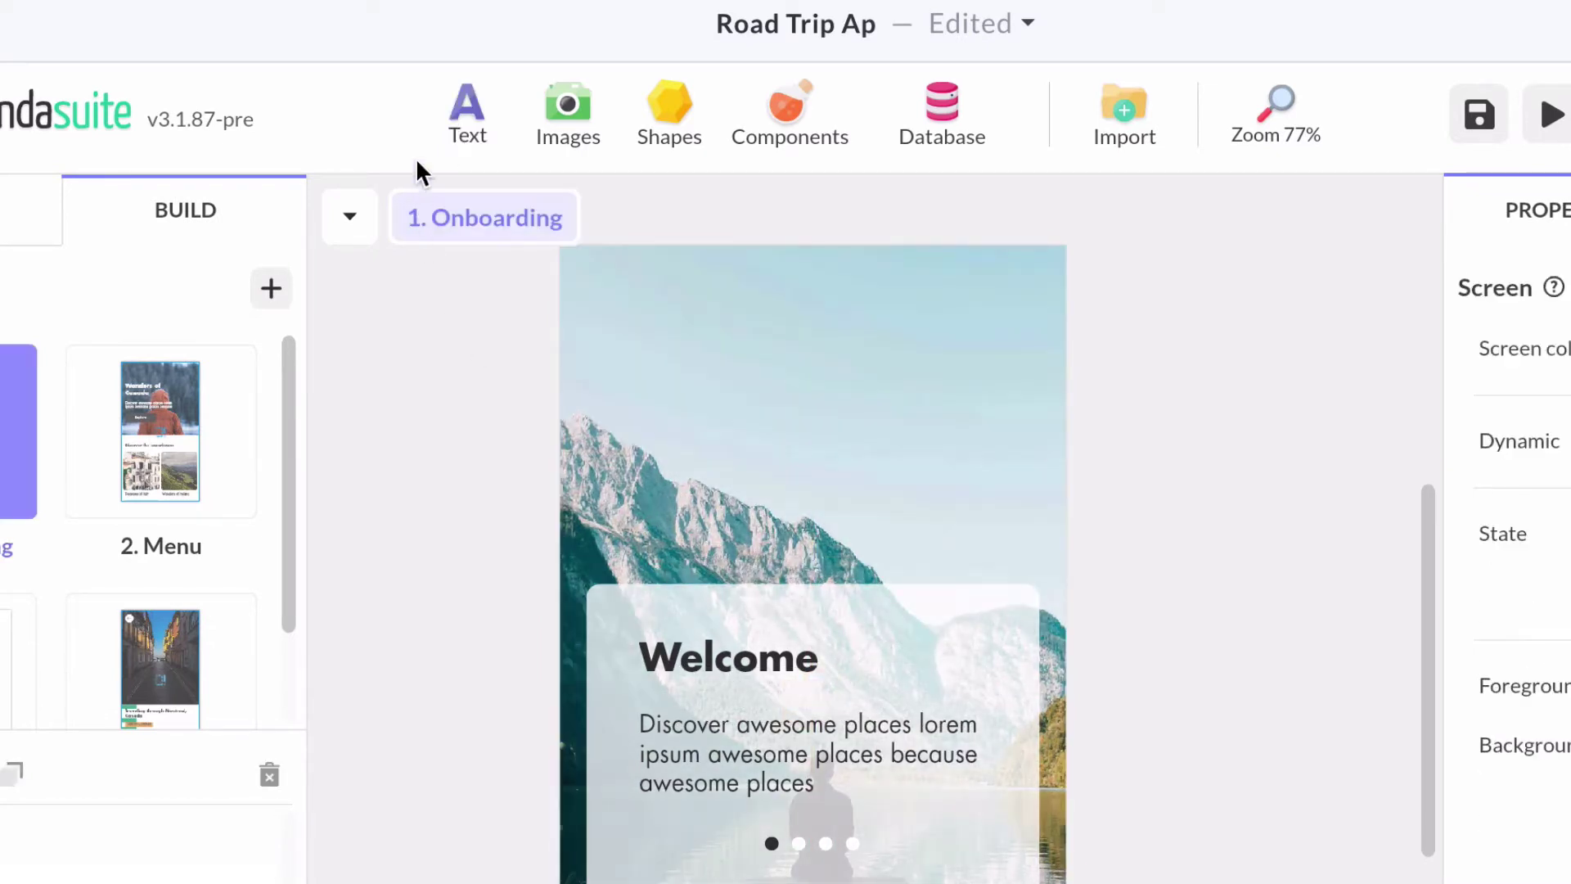
left_click(586, 122)
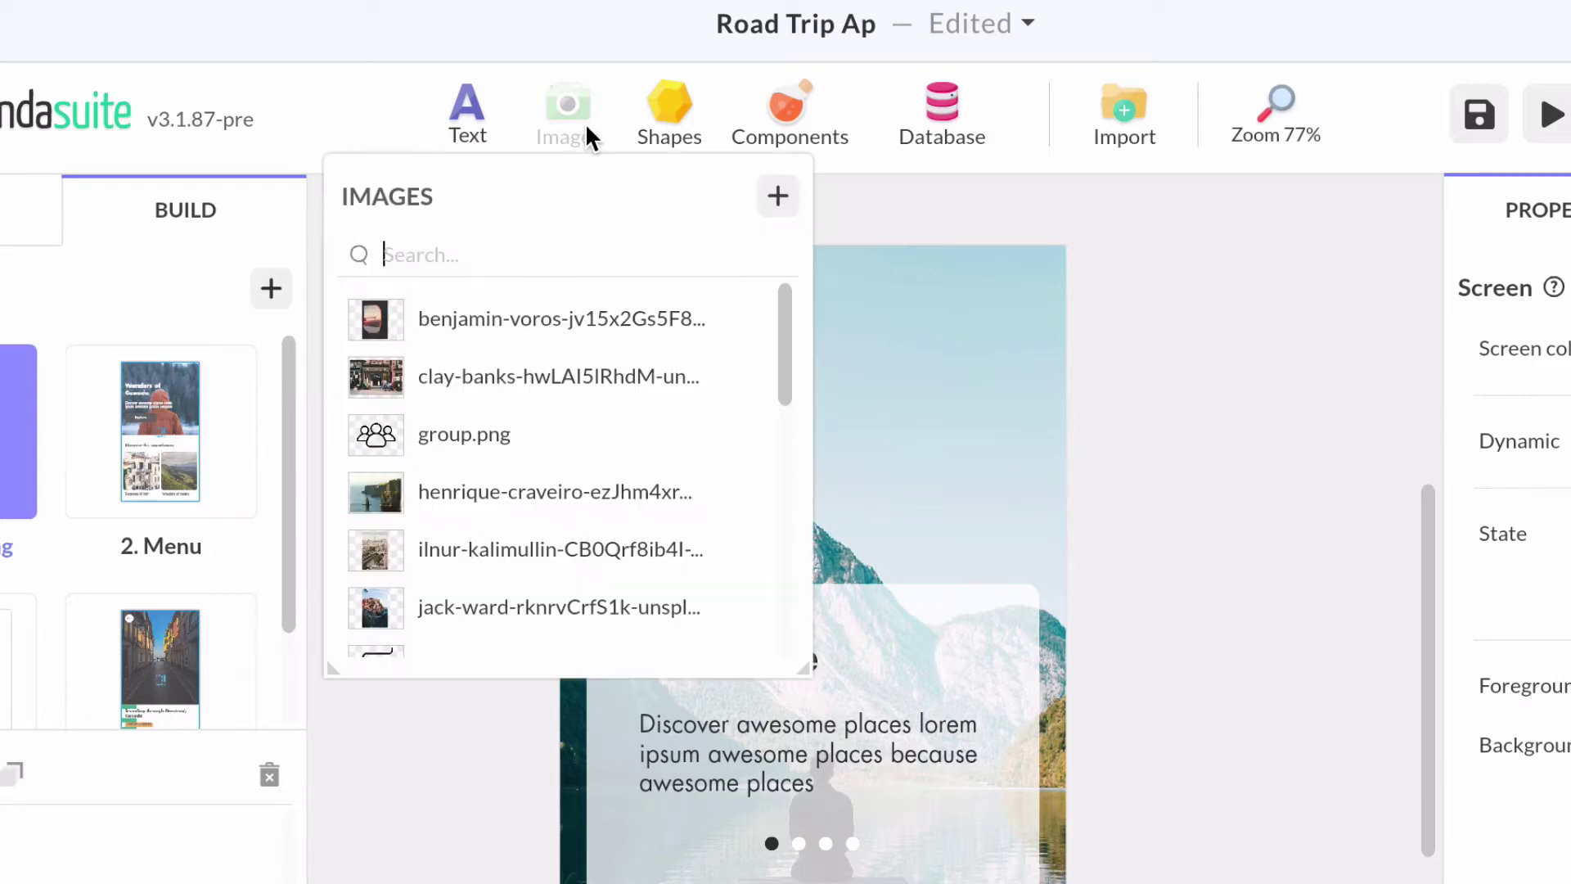
left_click(586, 123)
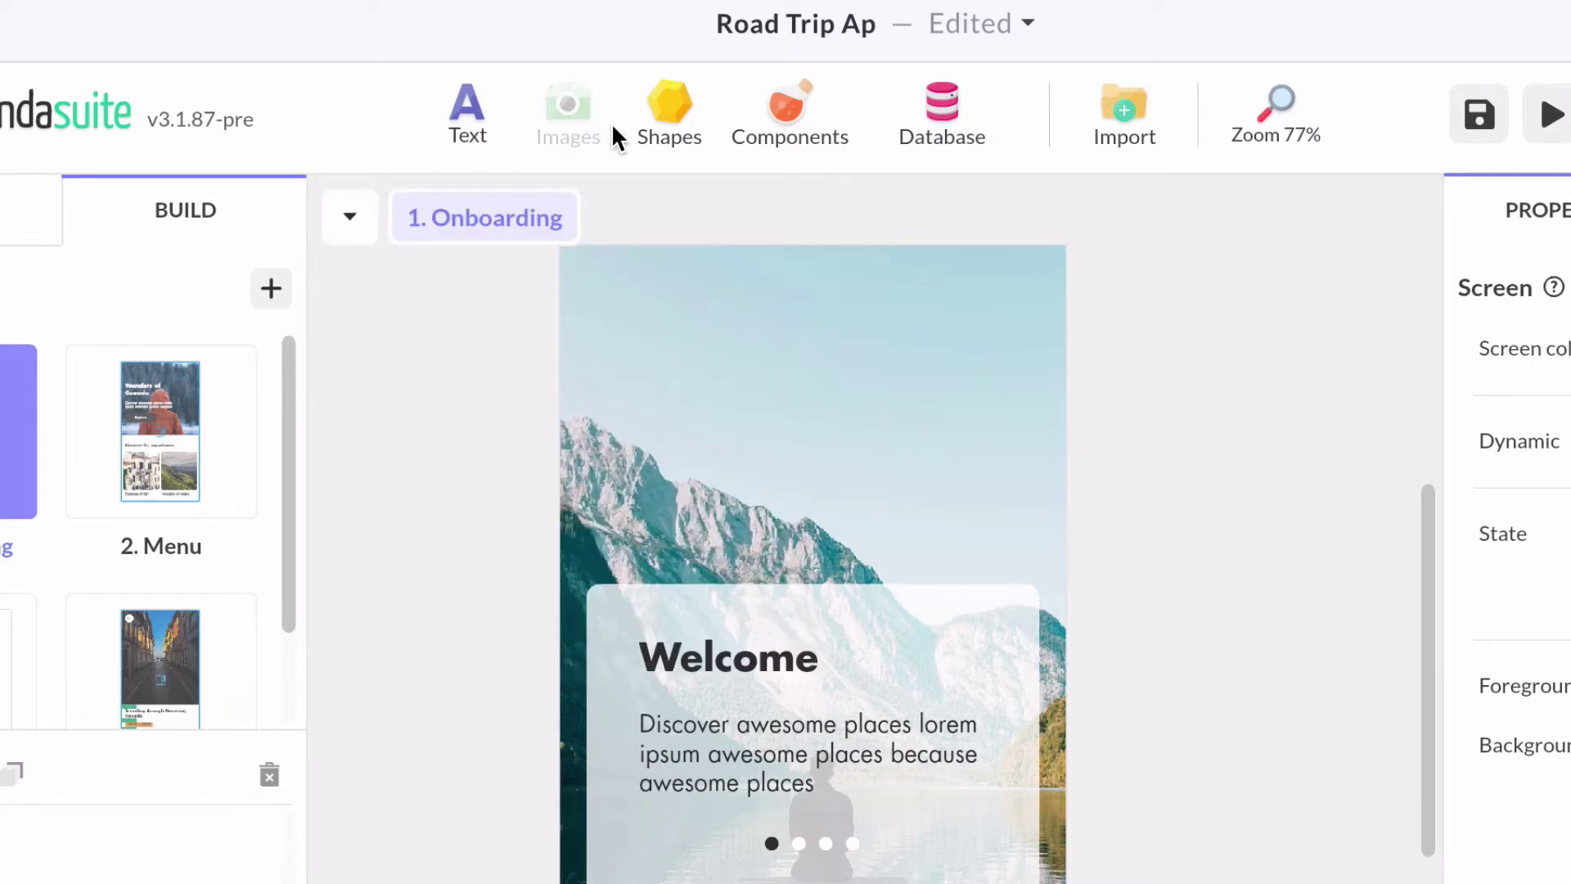
left_click(675, 121)
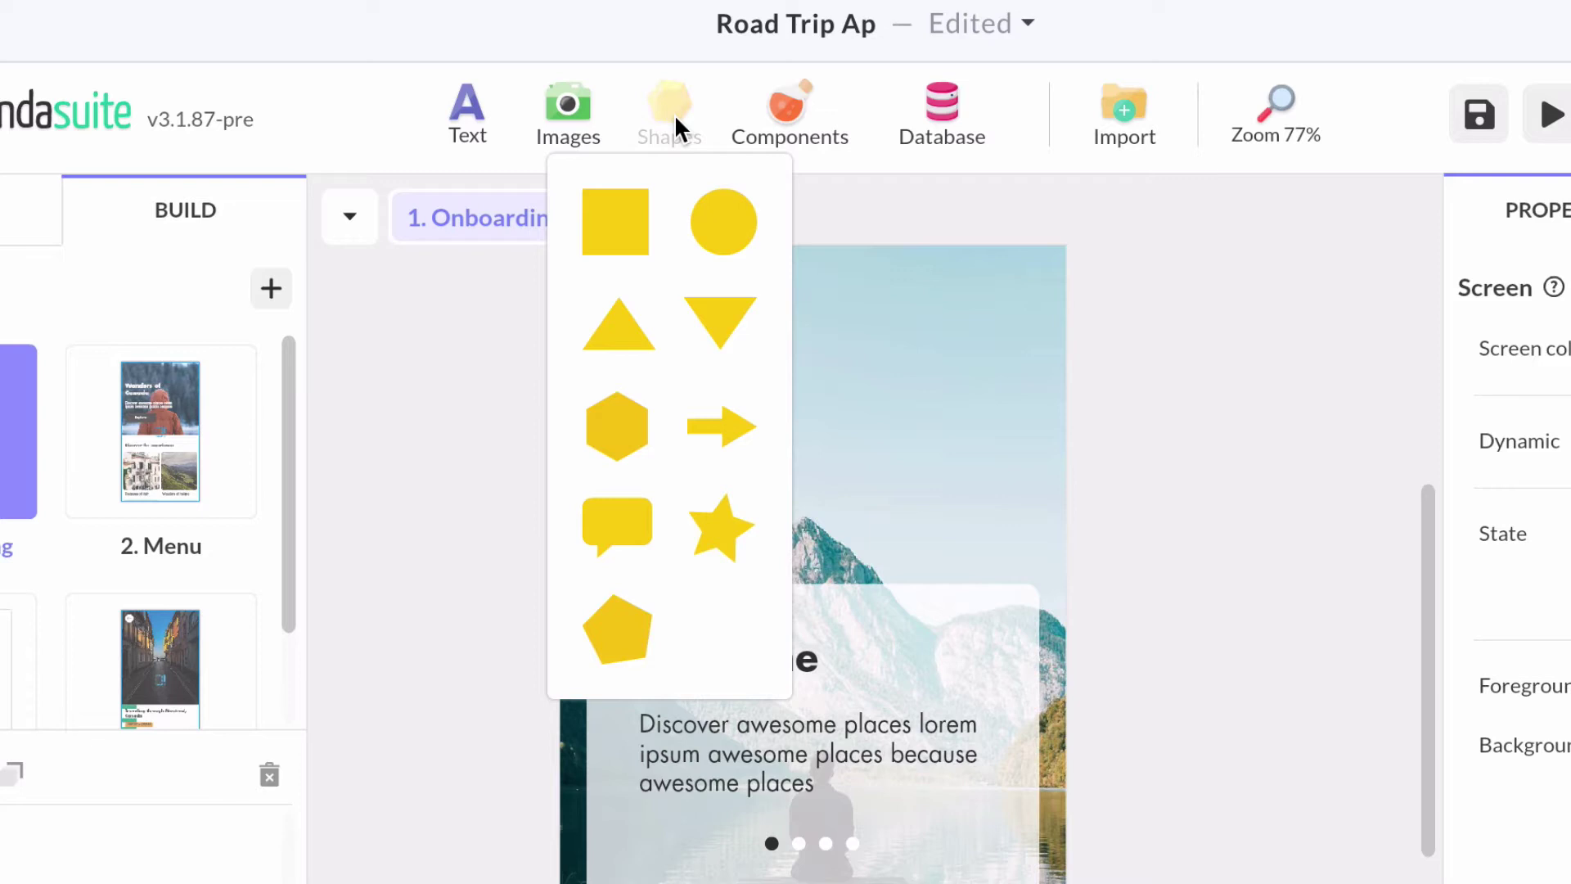
left_click(674, 115)
Step: Browse the components catalogue and database options without adding anything
left_click(813, 110)
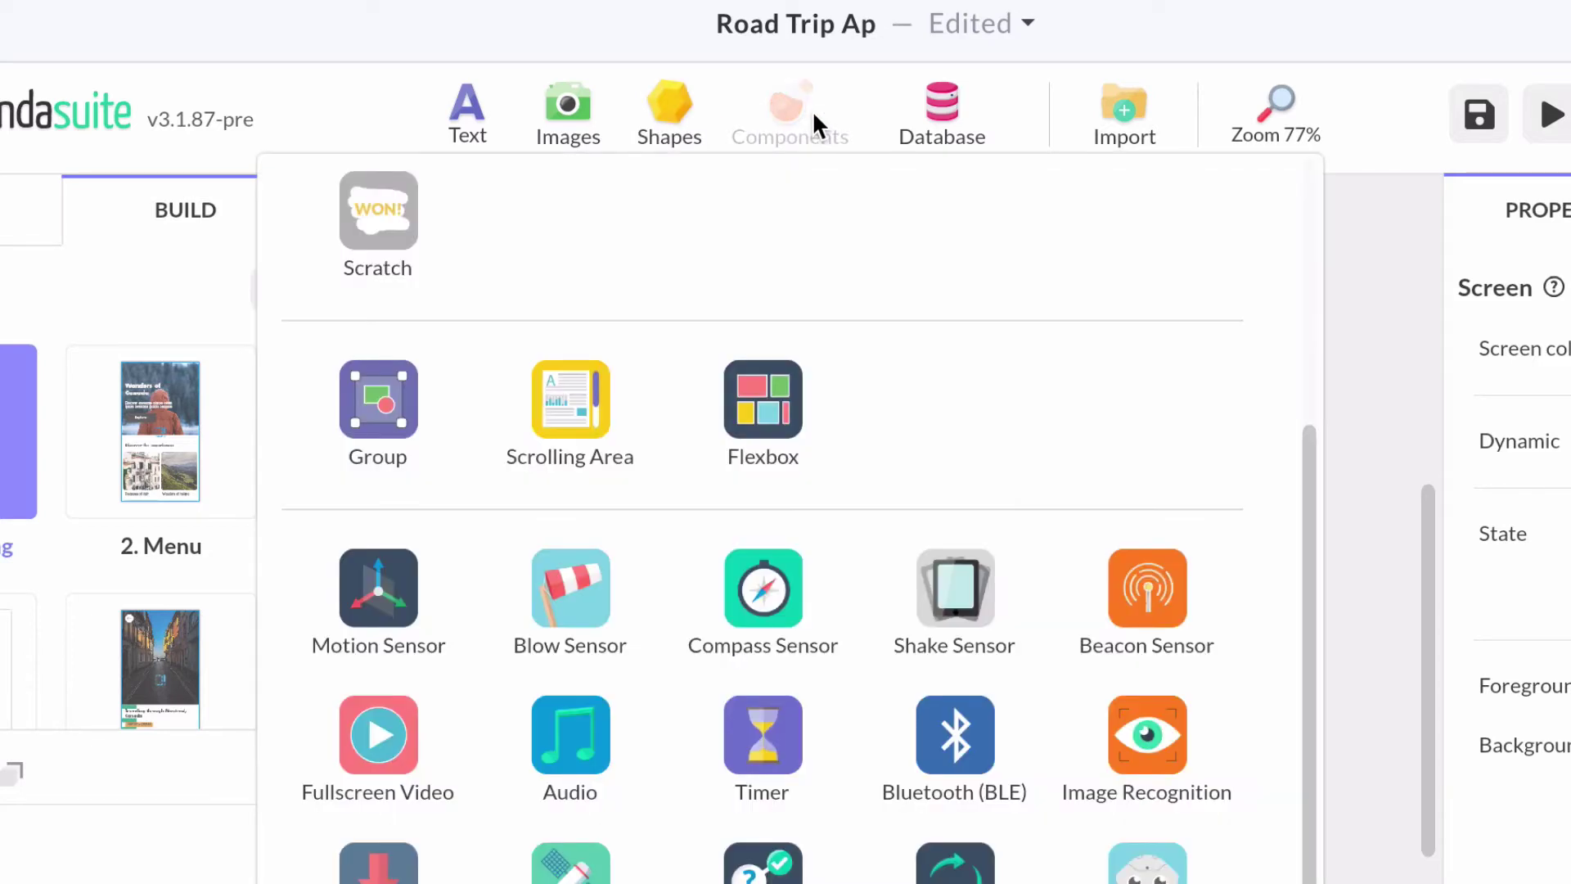
scroll(897, 715, "down", 3)
scroll(897, 716, "up", 2)
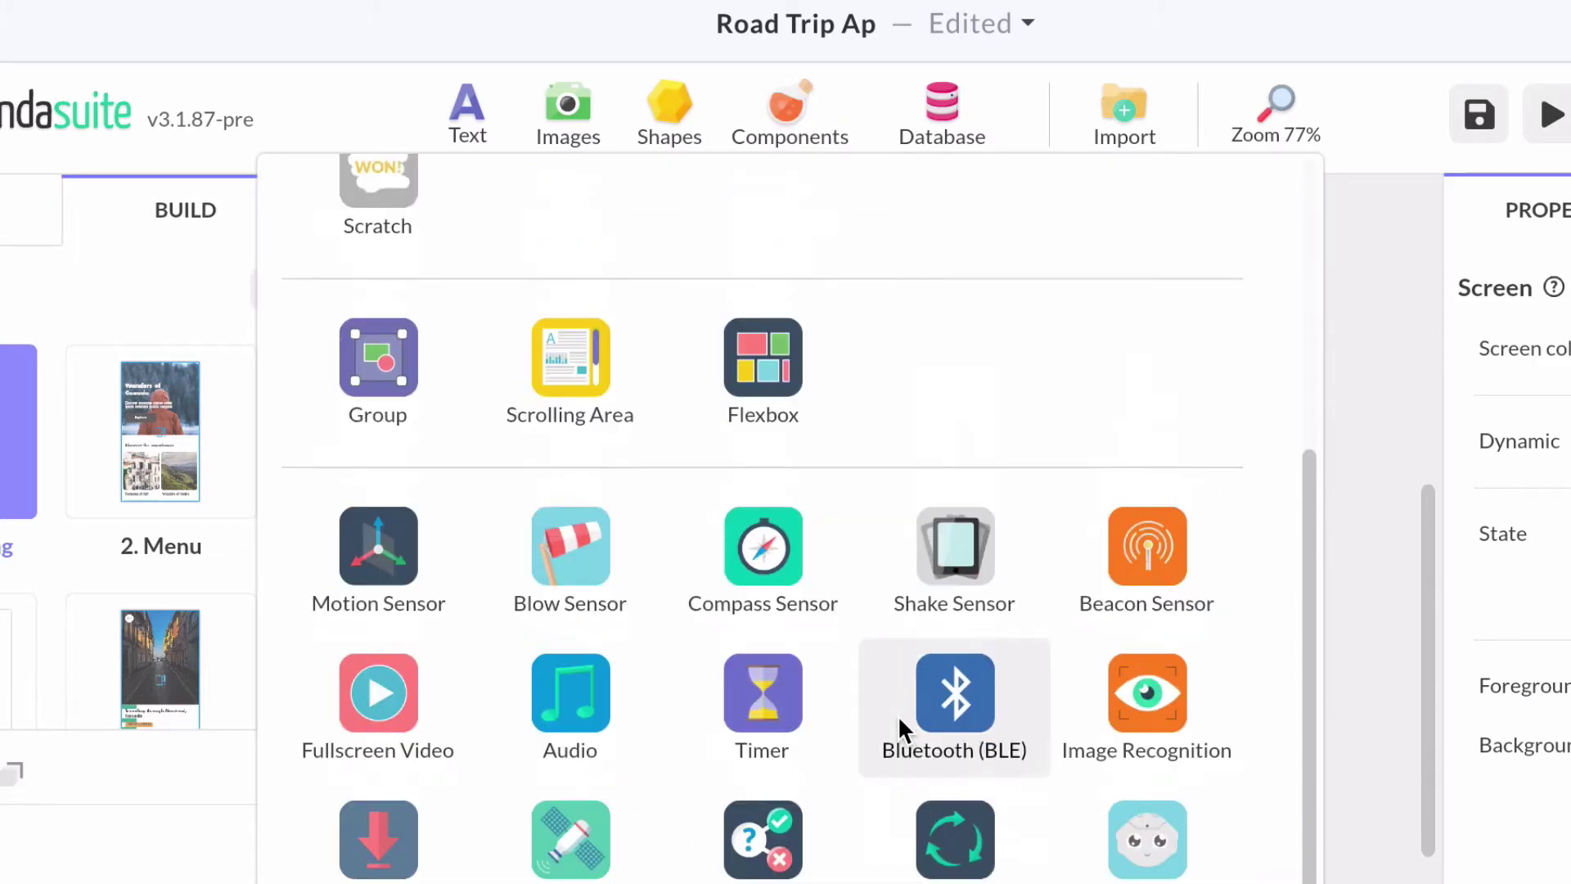
scroll(897, 715, "up", 4)
left_click(776, 91)
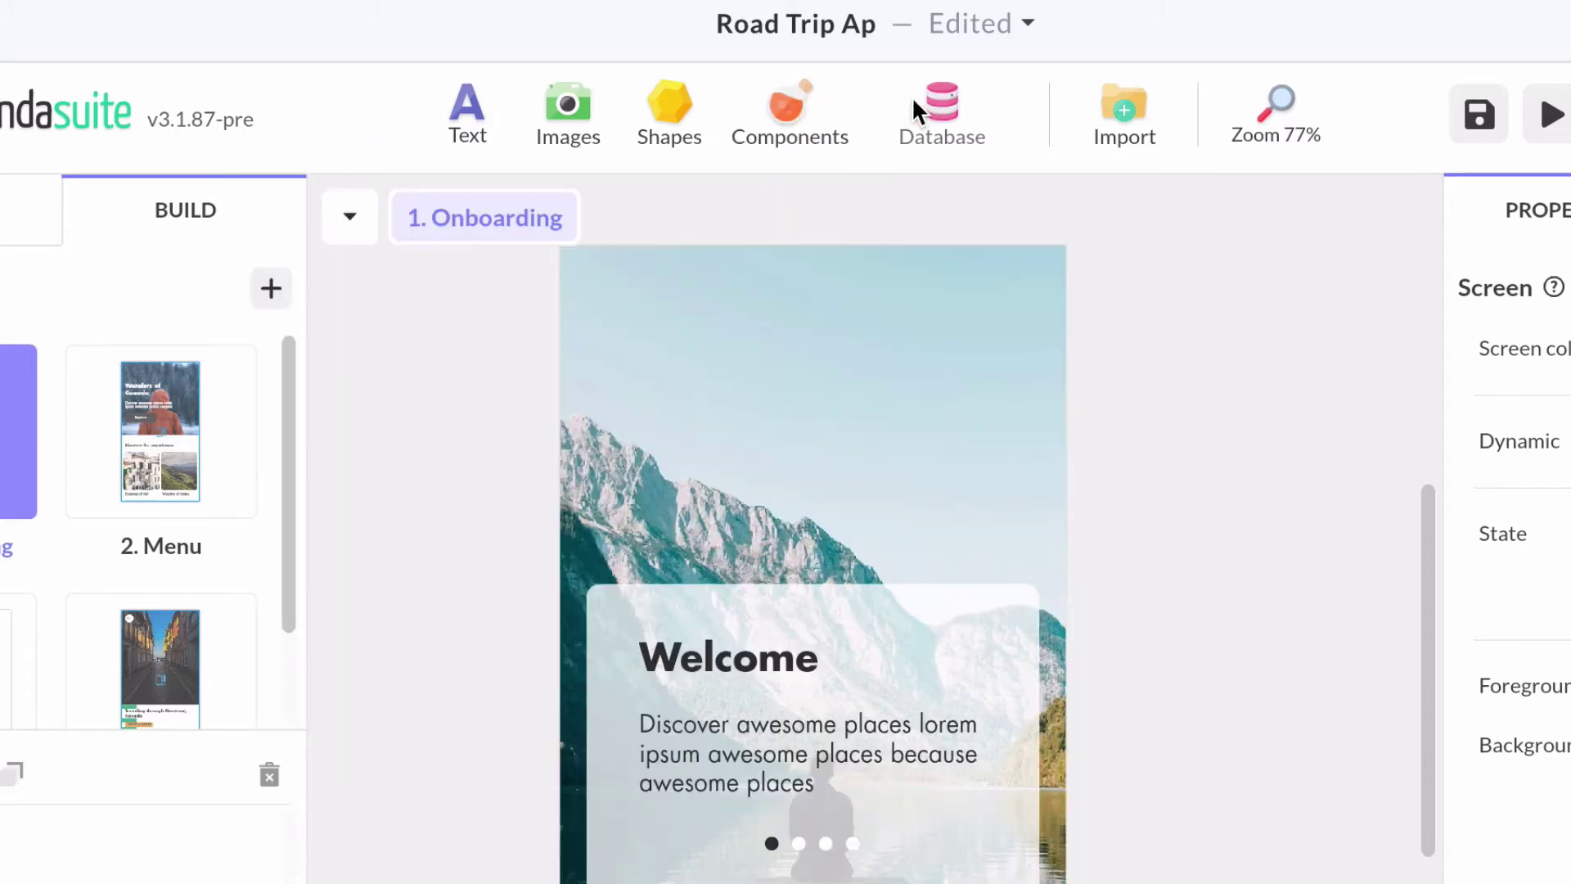
left_click(916, 101)
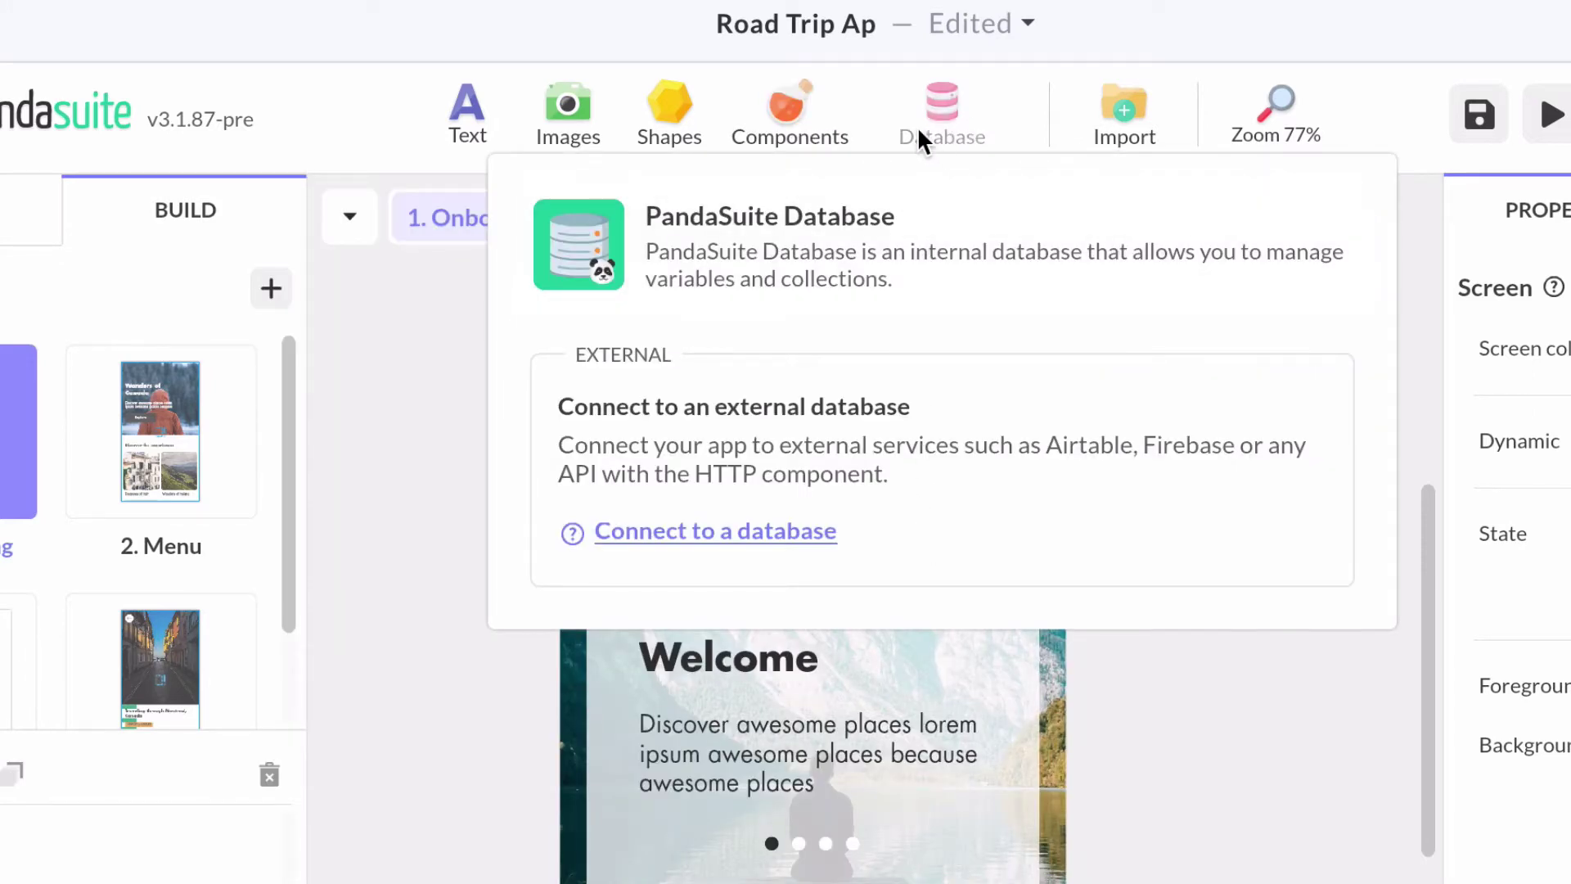
left_click(939, 121)
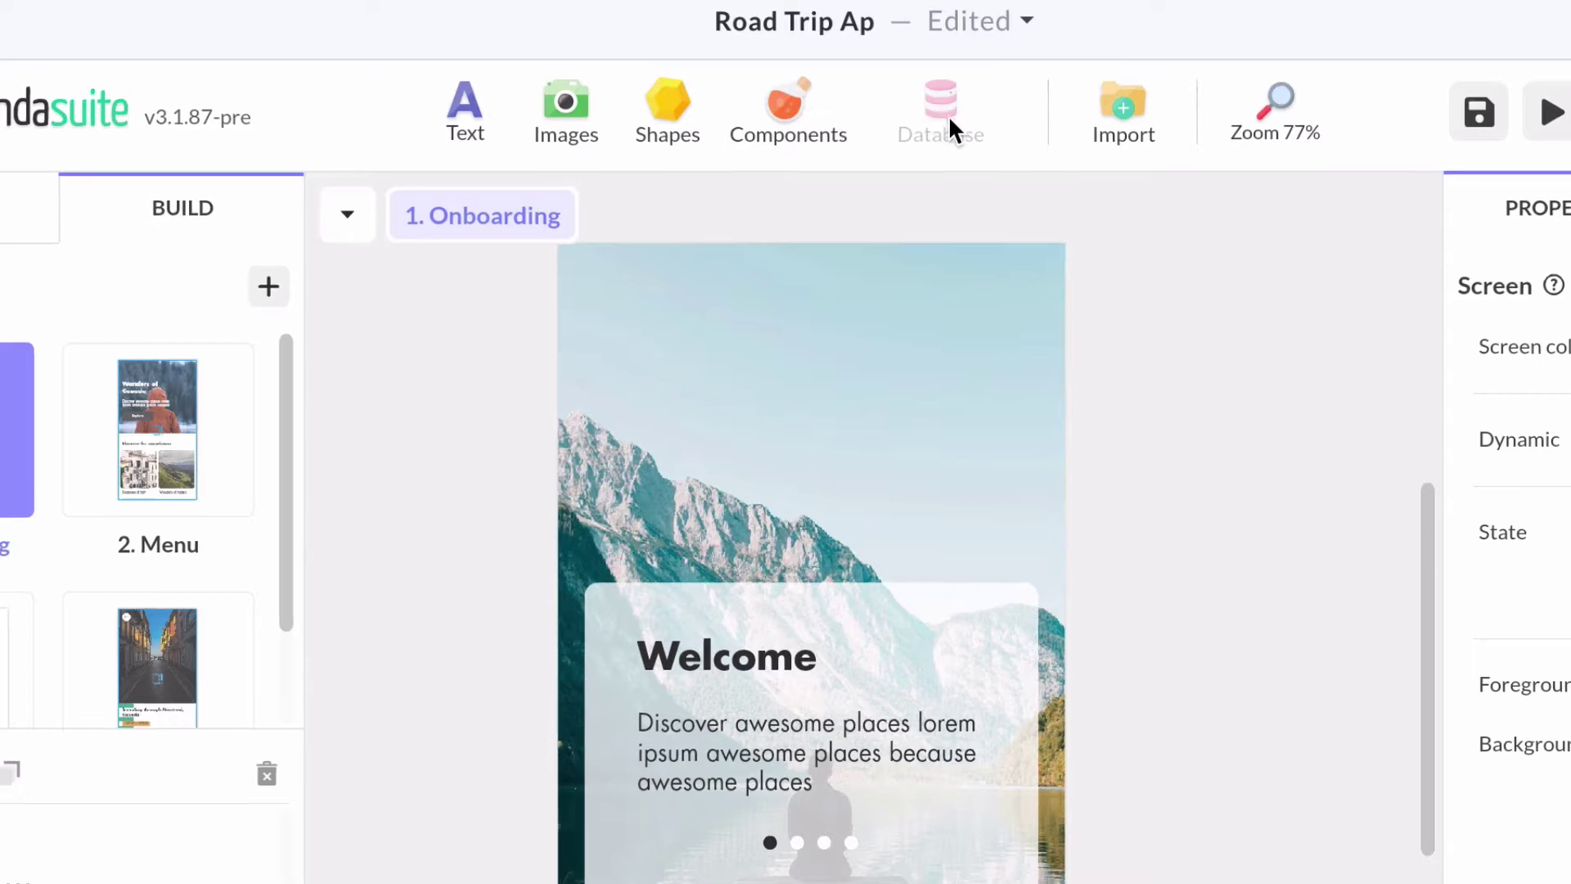
Step: Open the imported media list, start and cancel a file import, then close it
left_click(1126, 111)
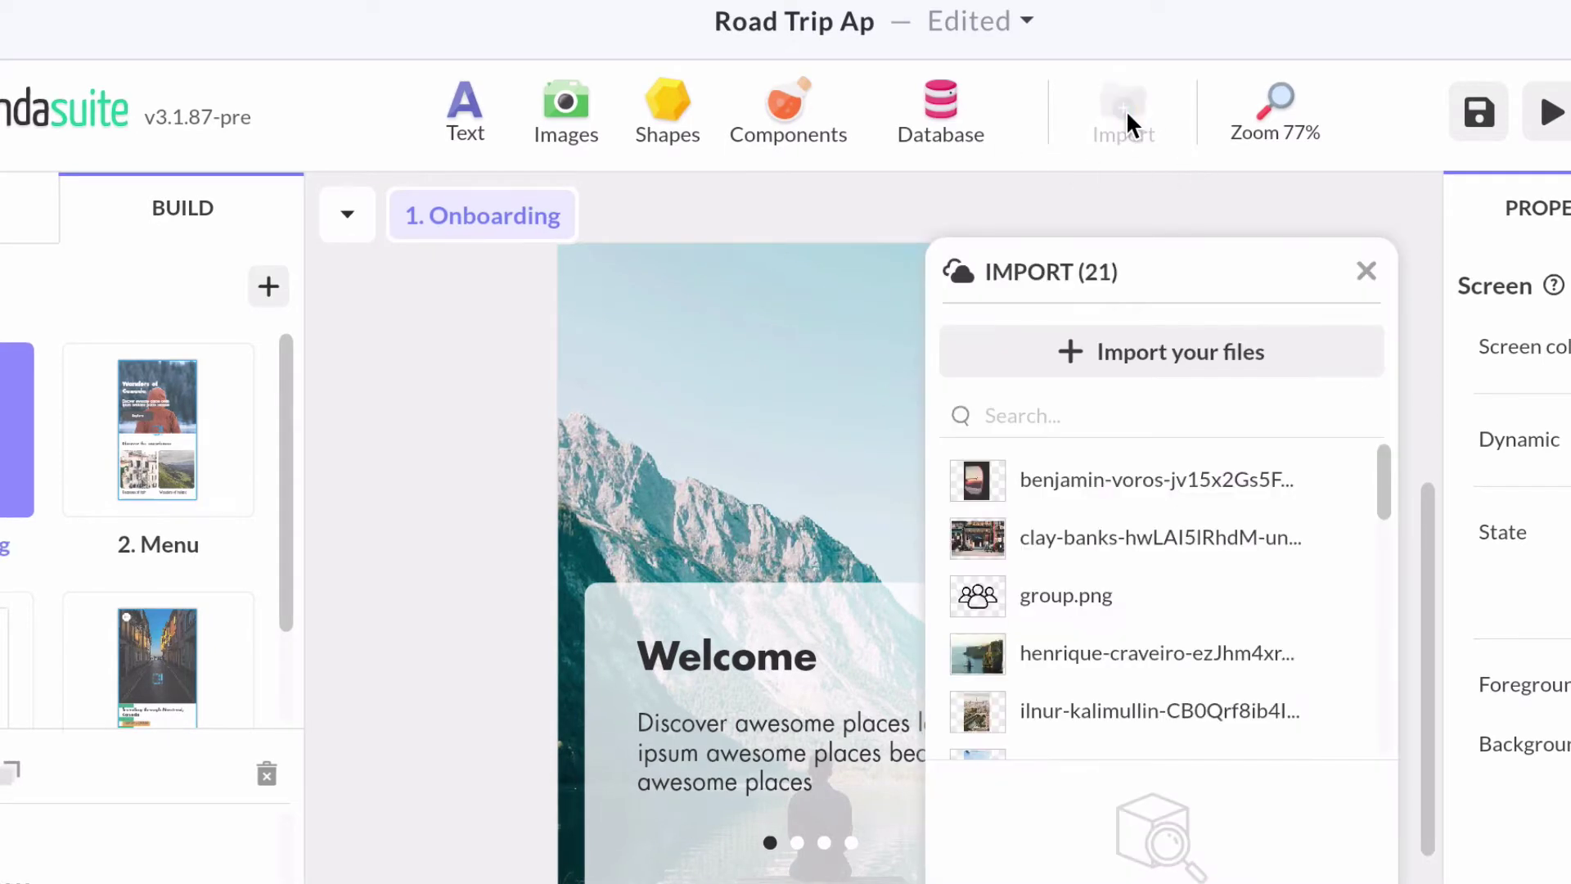
left_click(1136, 352)
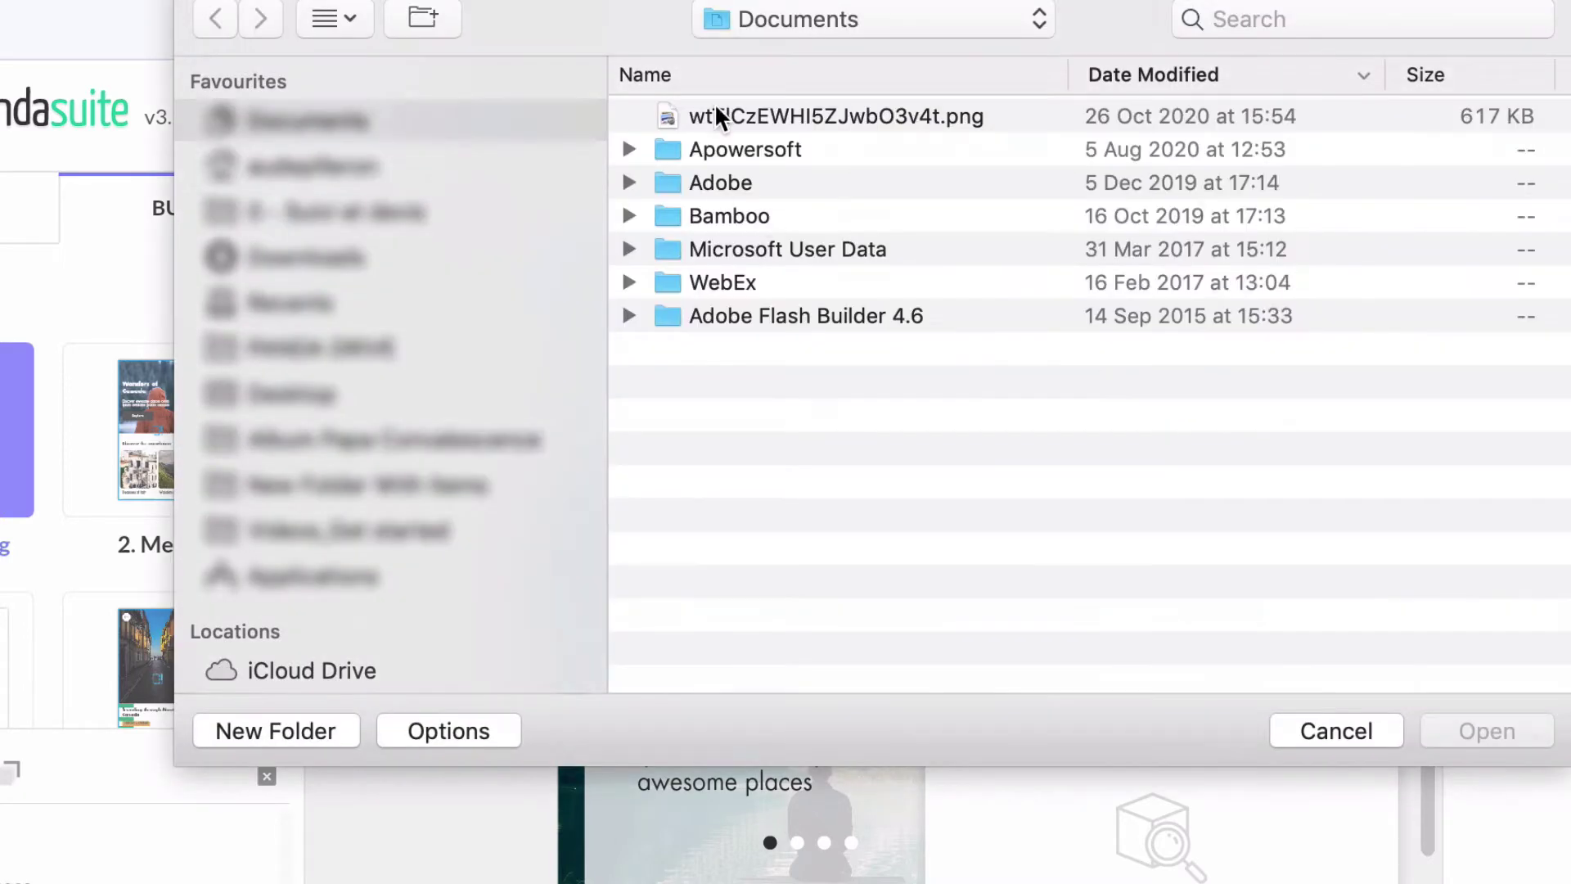
left_click(1357, 732)
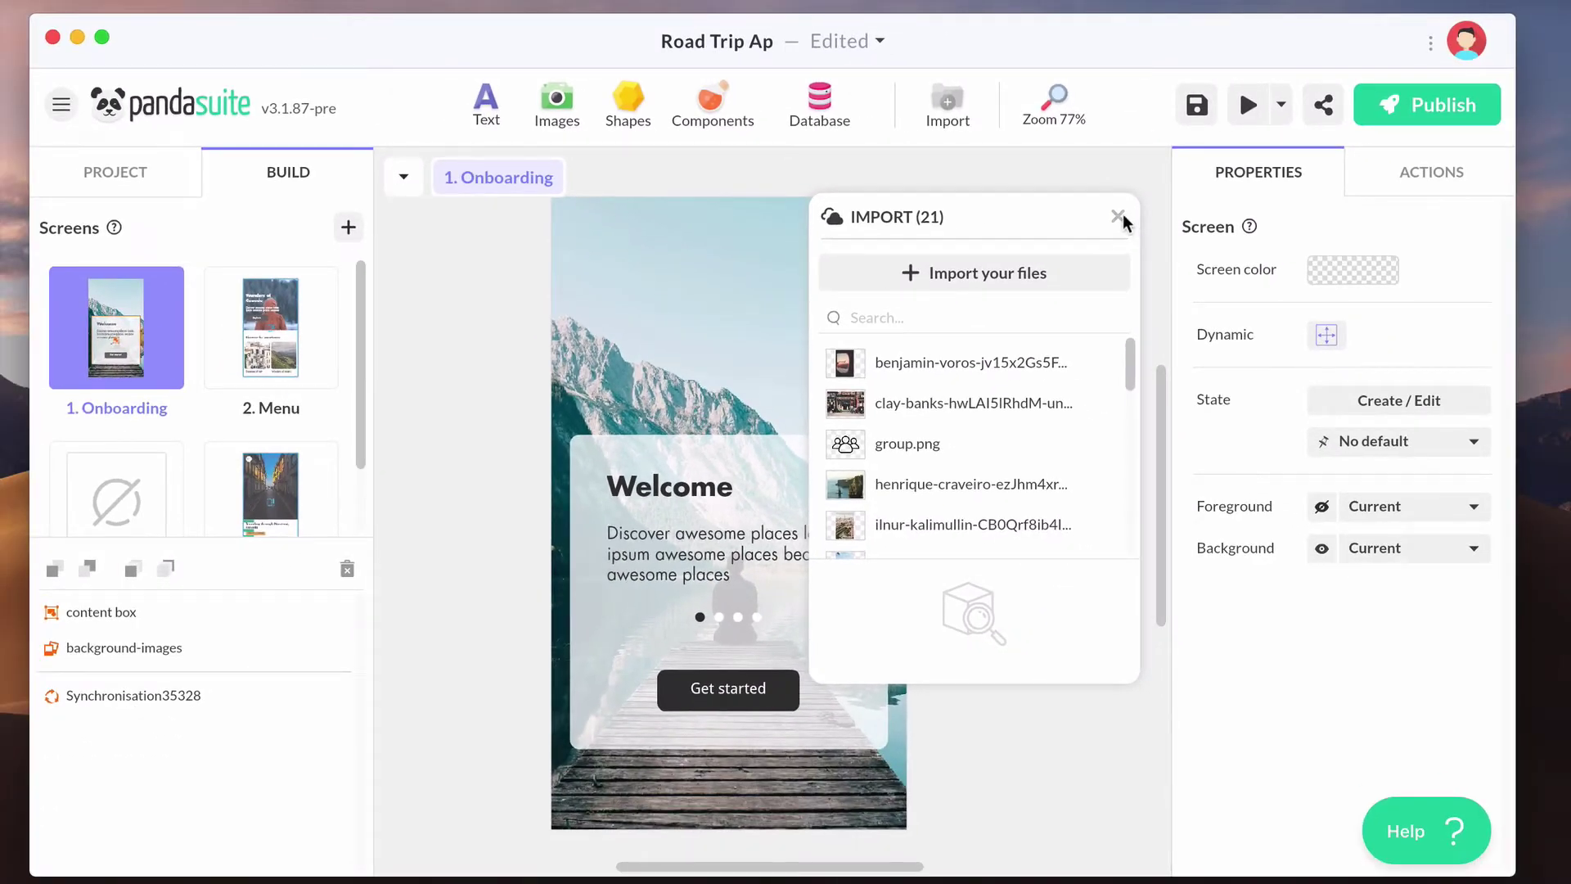
left_click(1367, 271)
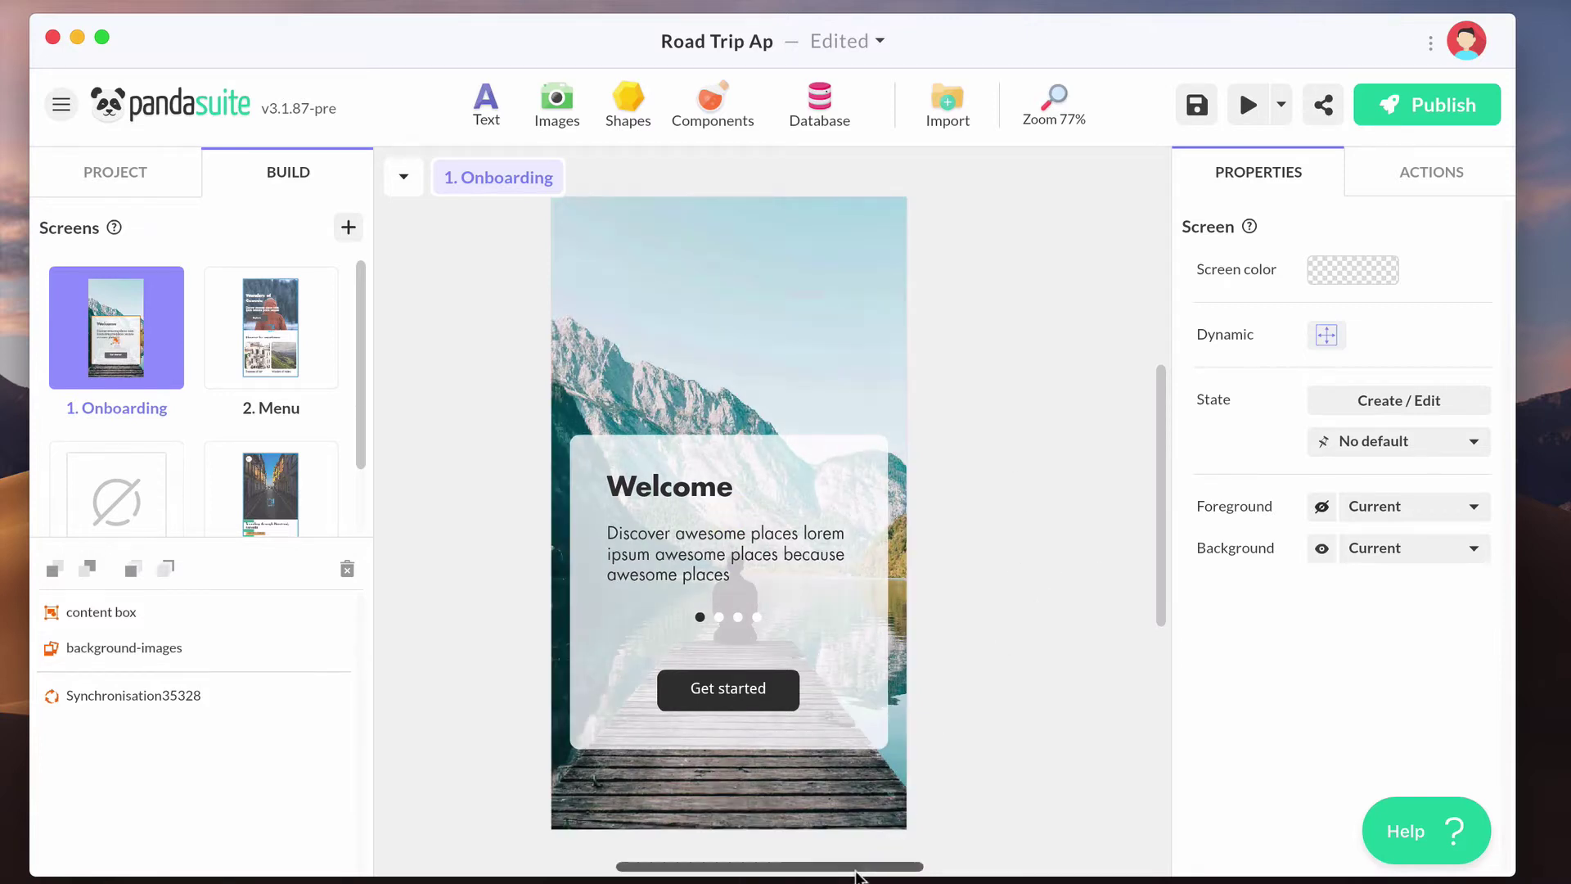
scroll(859, 870, "left", 3)
scroll(877, 870, "right", 5)
scroll(859, 851, "left", 3)
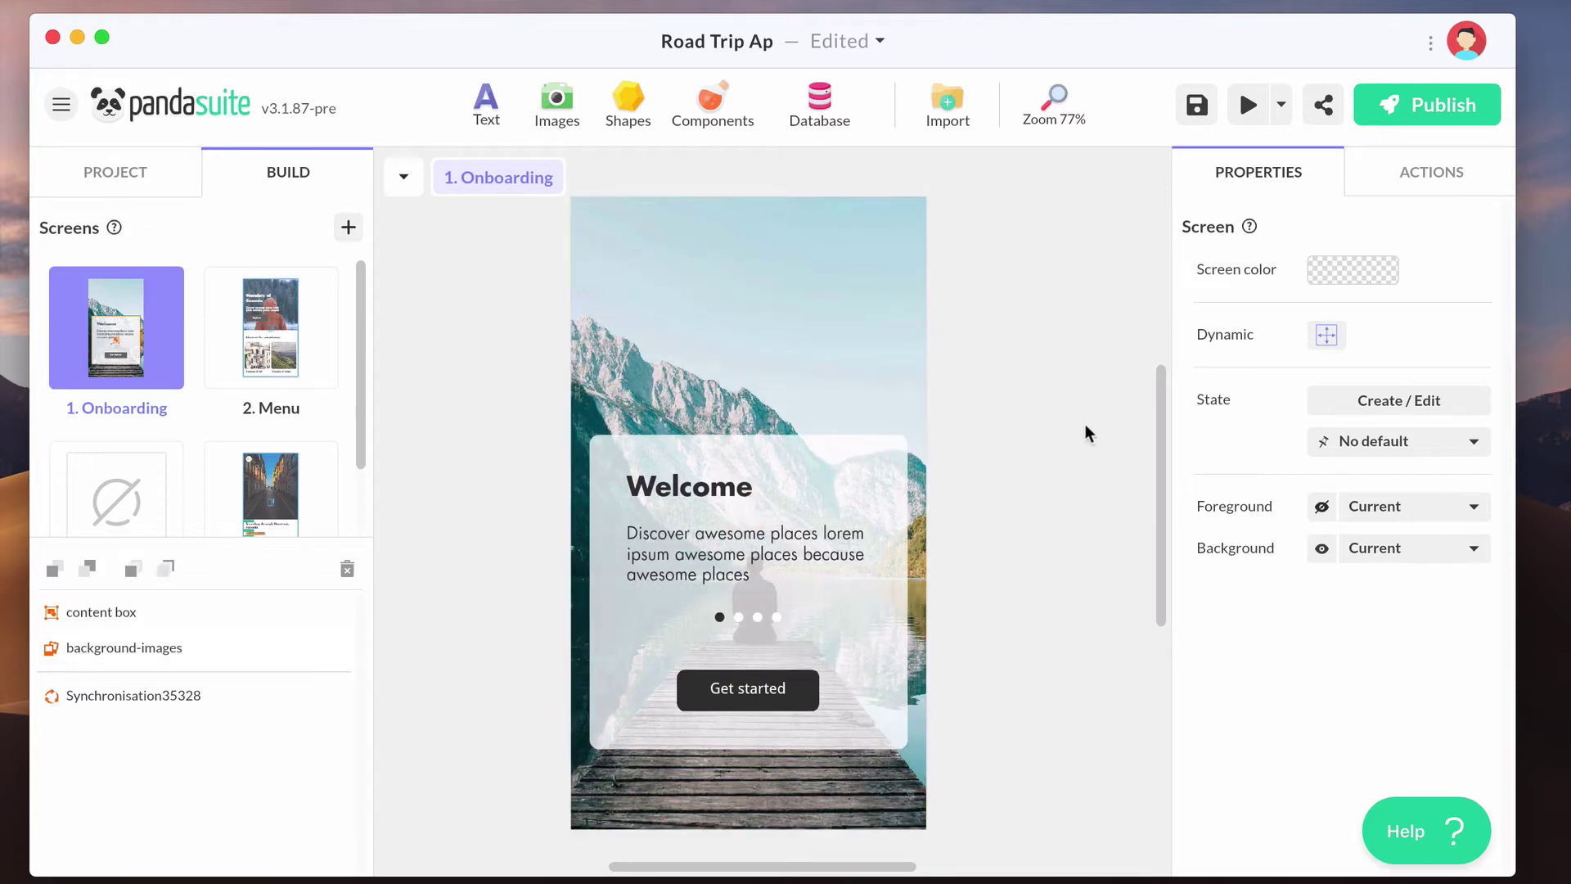
Step: Zoom the screen view in and out, and toggle a grid with narrower block width
left_click(1051, 116)
left_click(1025, 219)
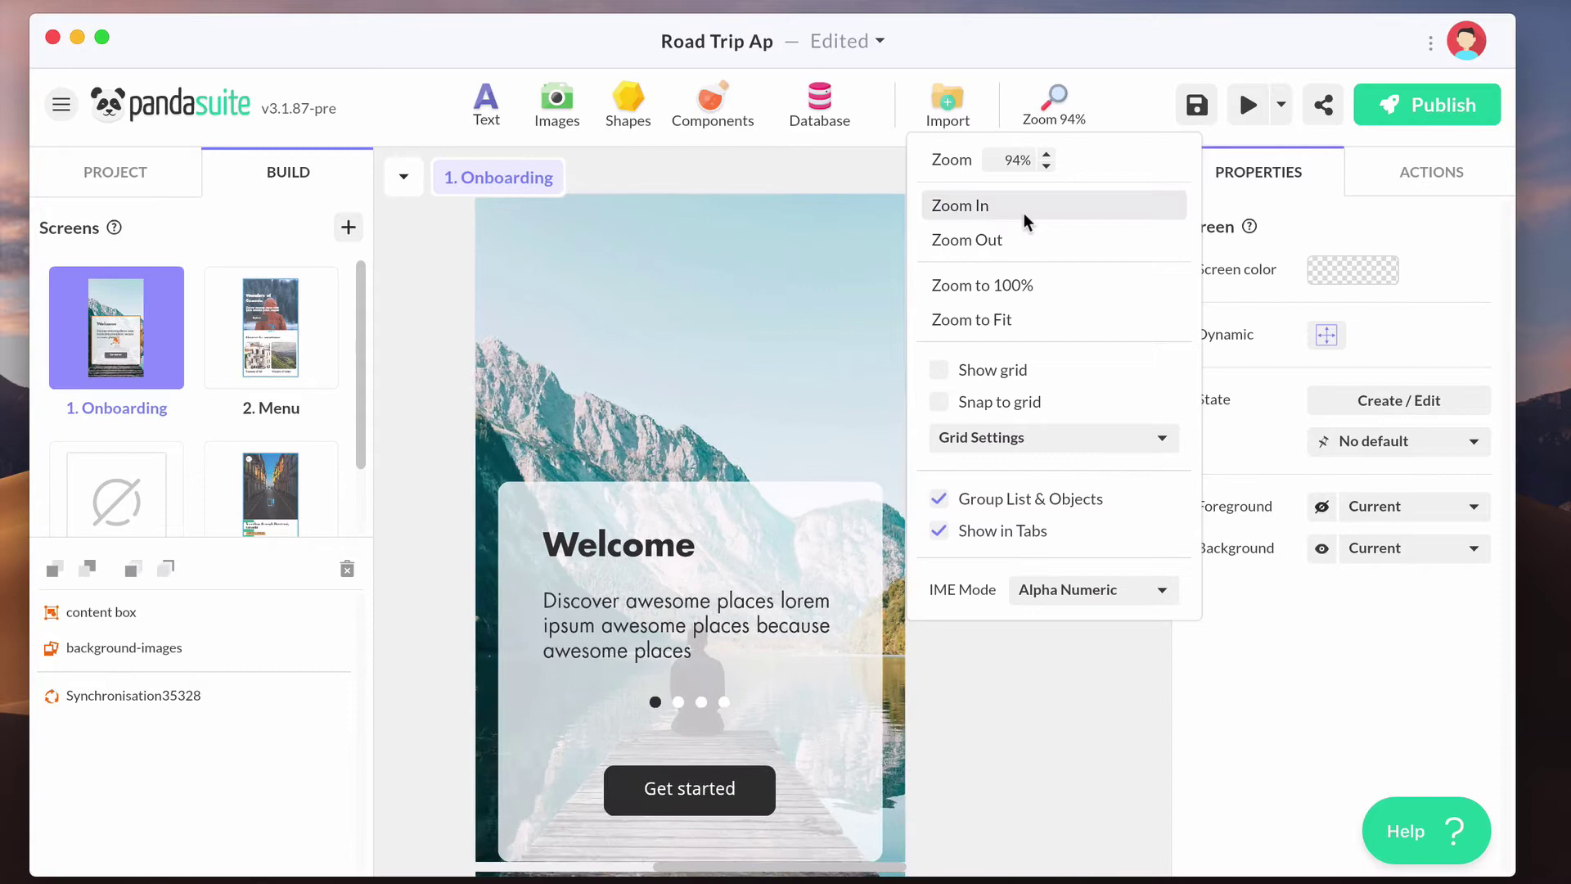
left_click(1024, 219)
left_click(1015, 242)
left_click(1015, 242)
left_click(937, 370)
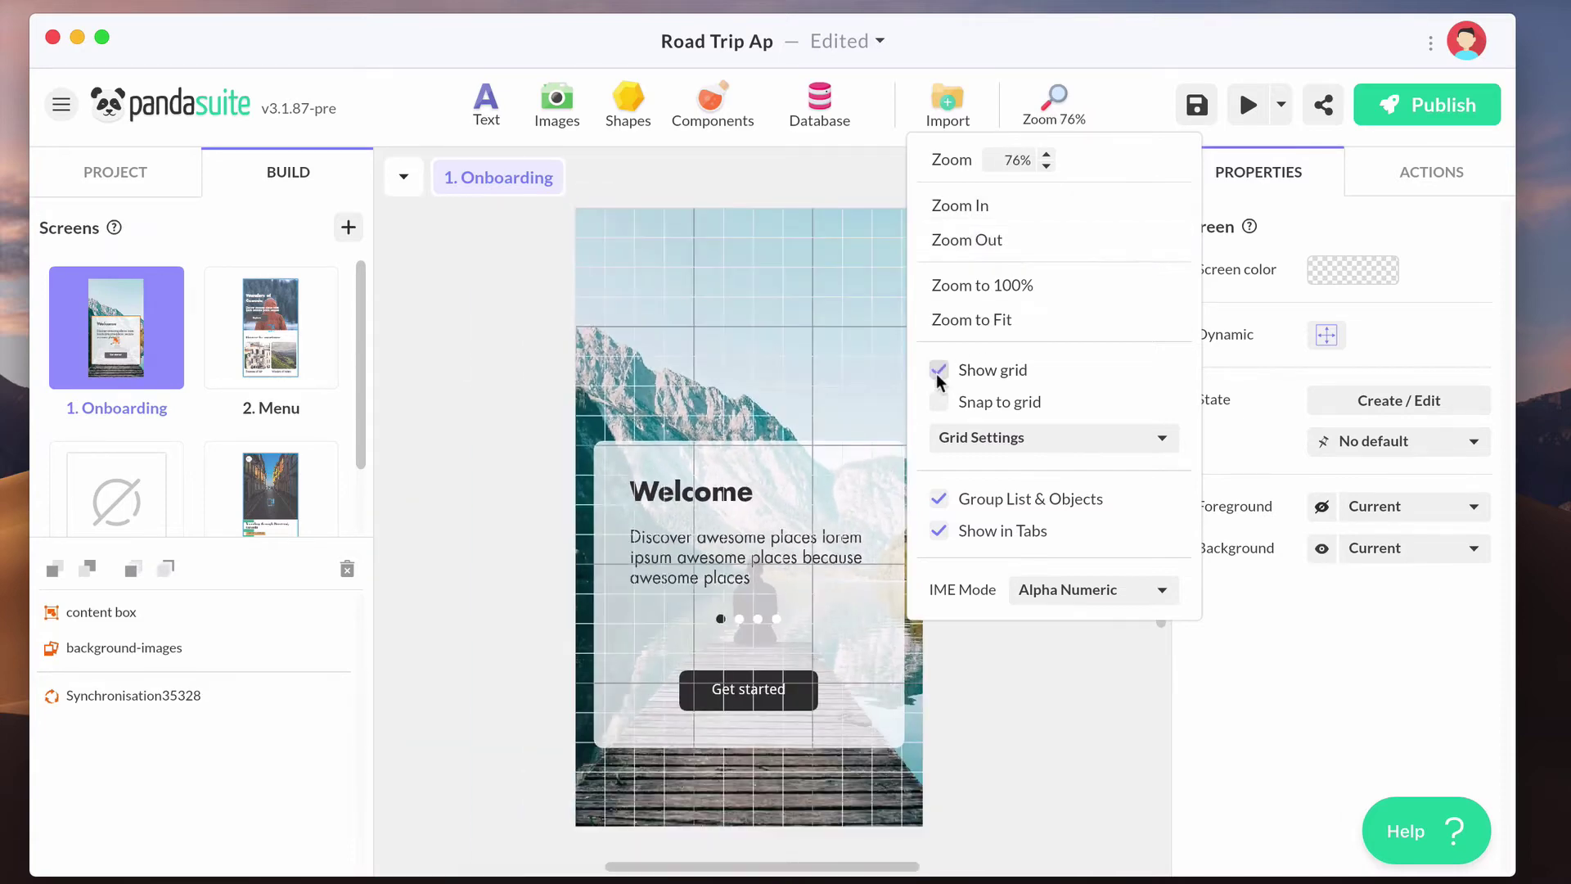
left_click(969, 437)
left_click(1127, 489)
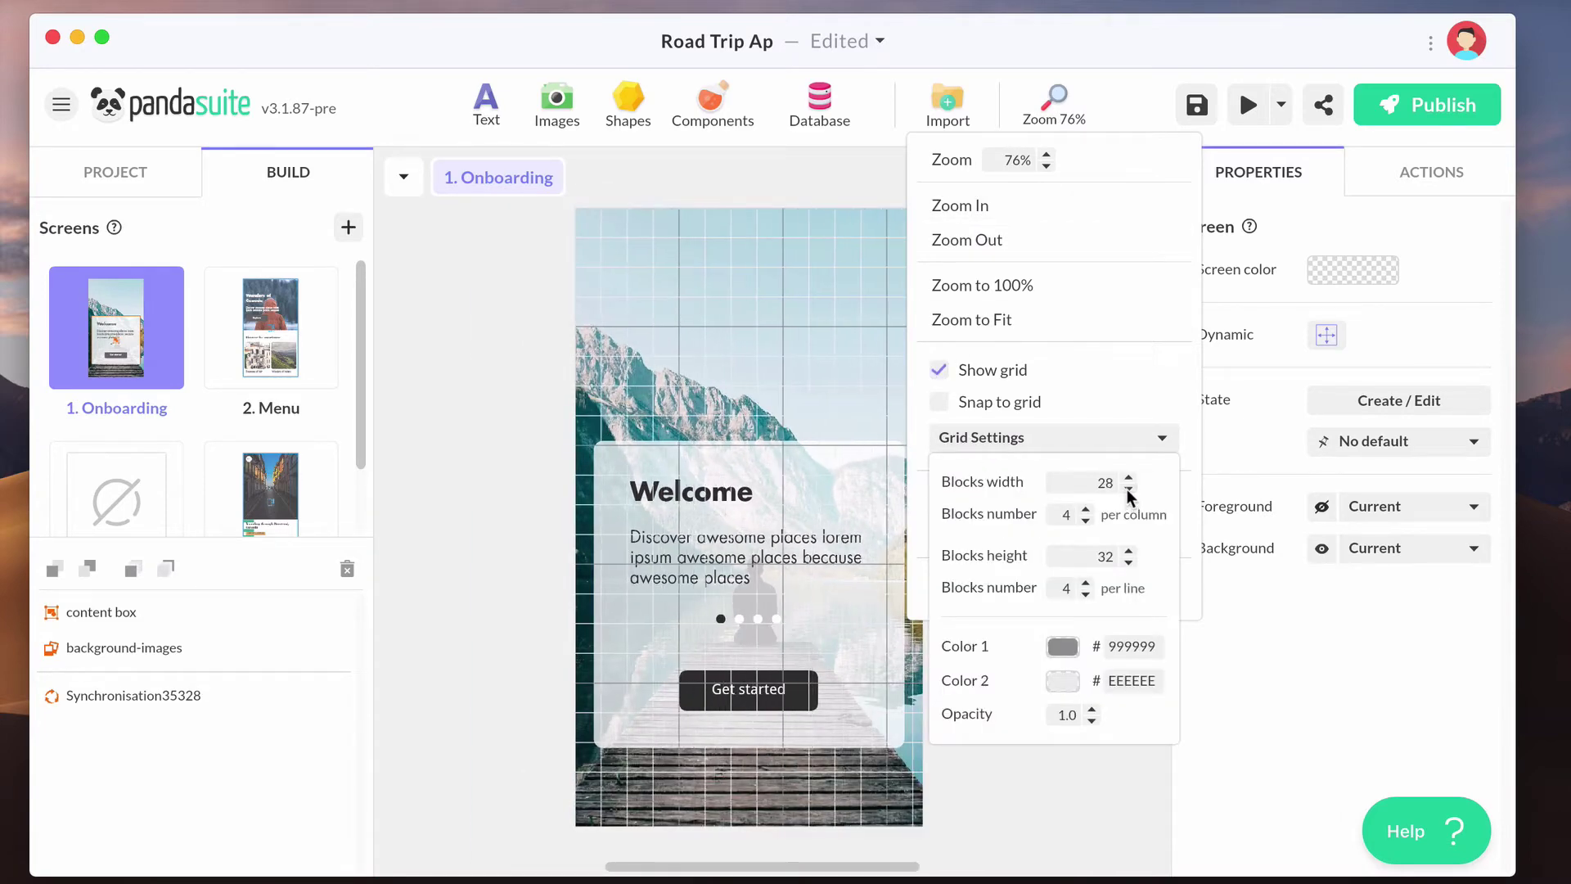
left_click(1127, 490)
left_click(954, 366)
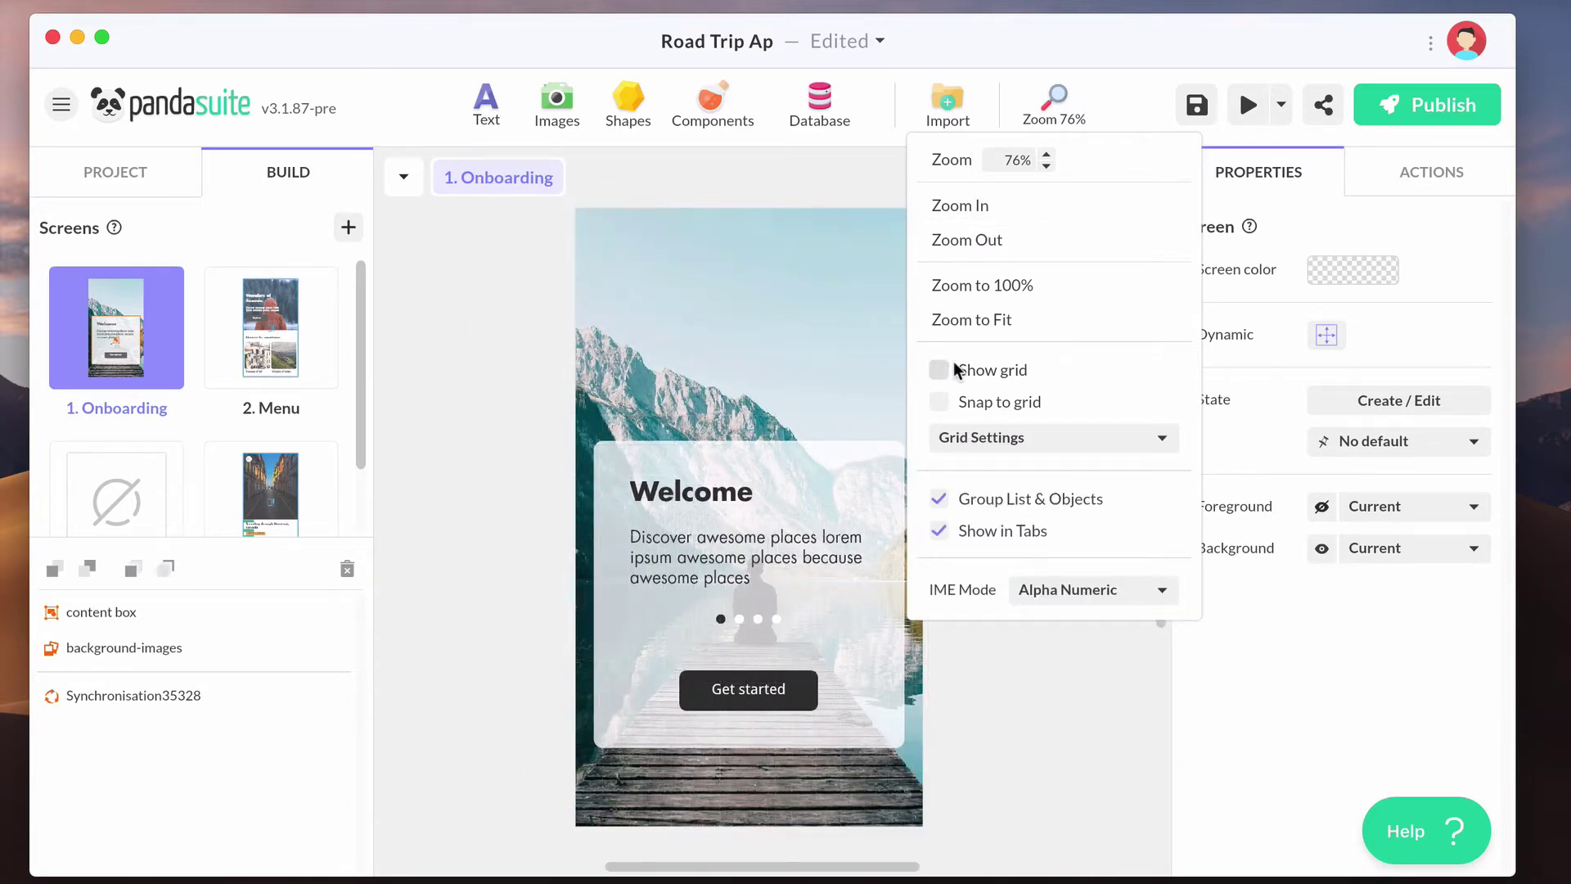
Step: Try separate-column layers and merged properties/actions panels, then restore the default layout
left_click(941, 501)
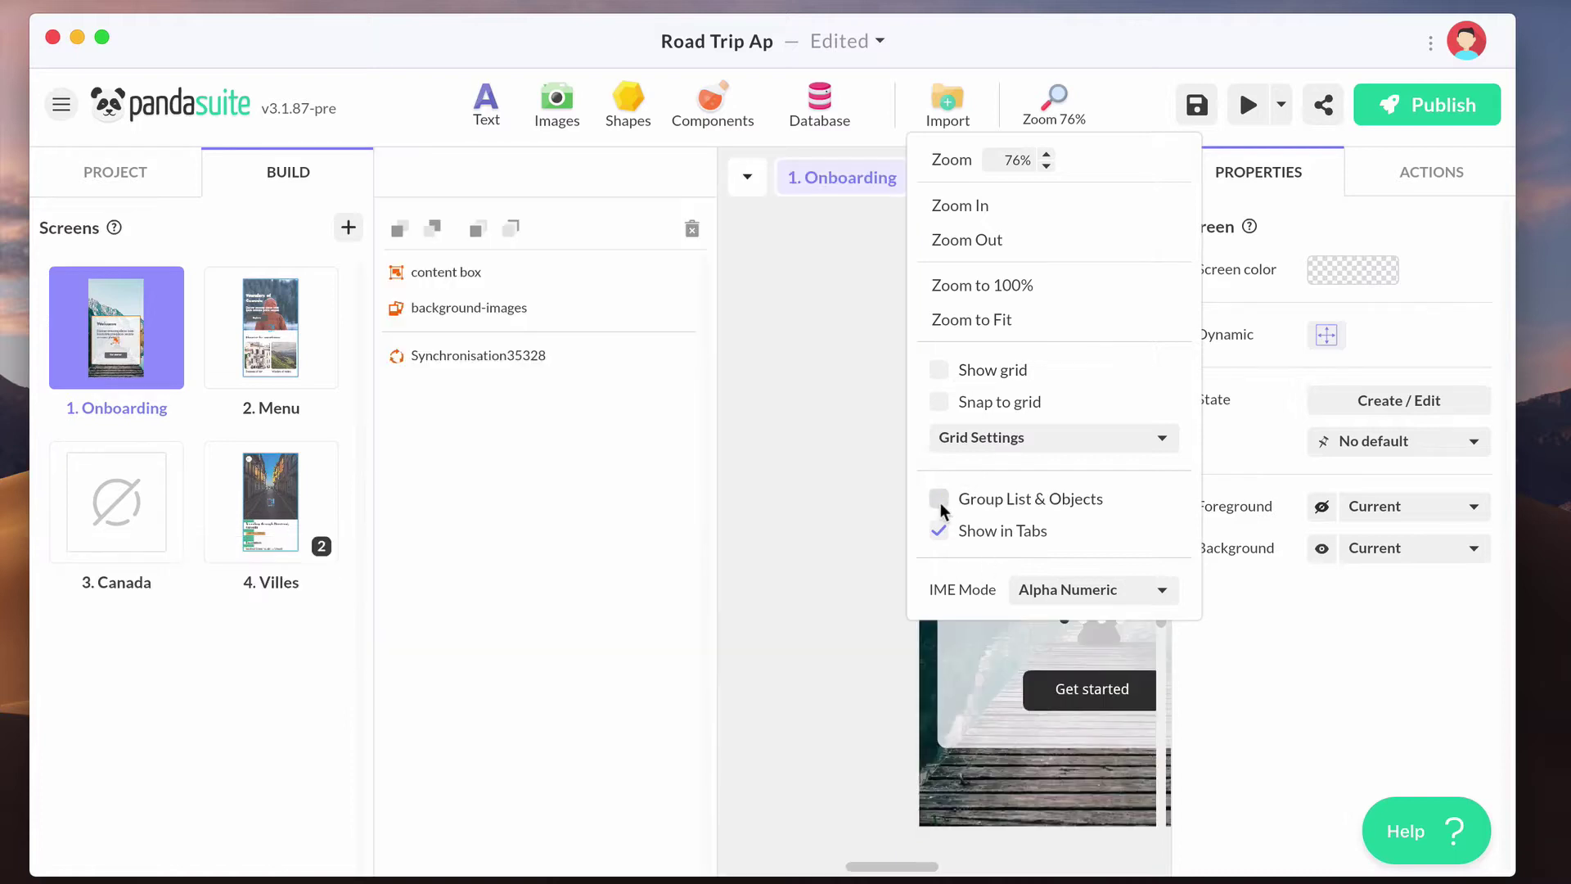
left_click(718, 369)
left_click(1056, 105)
left_click(941, 500)
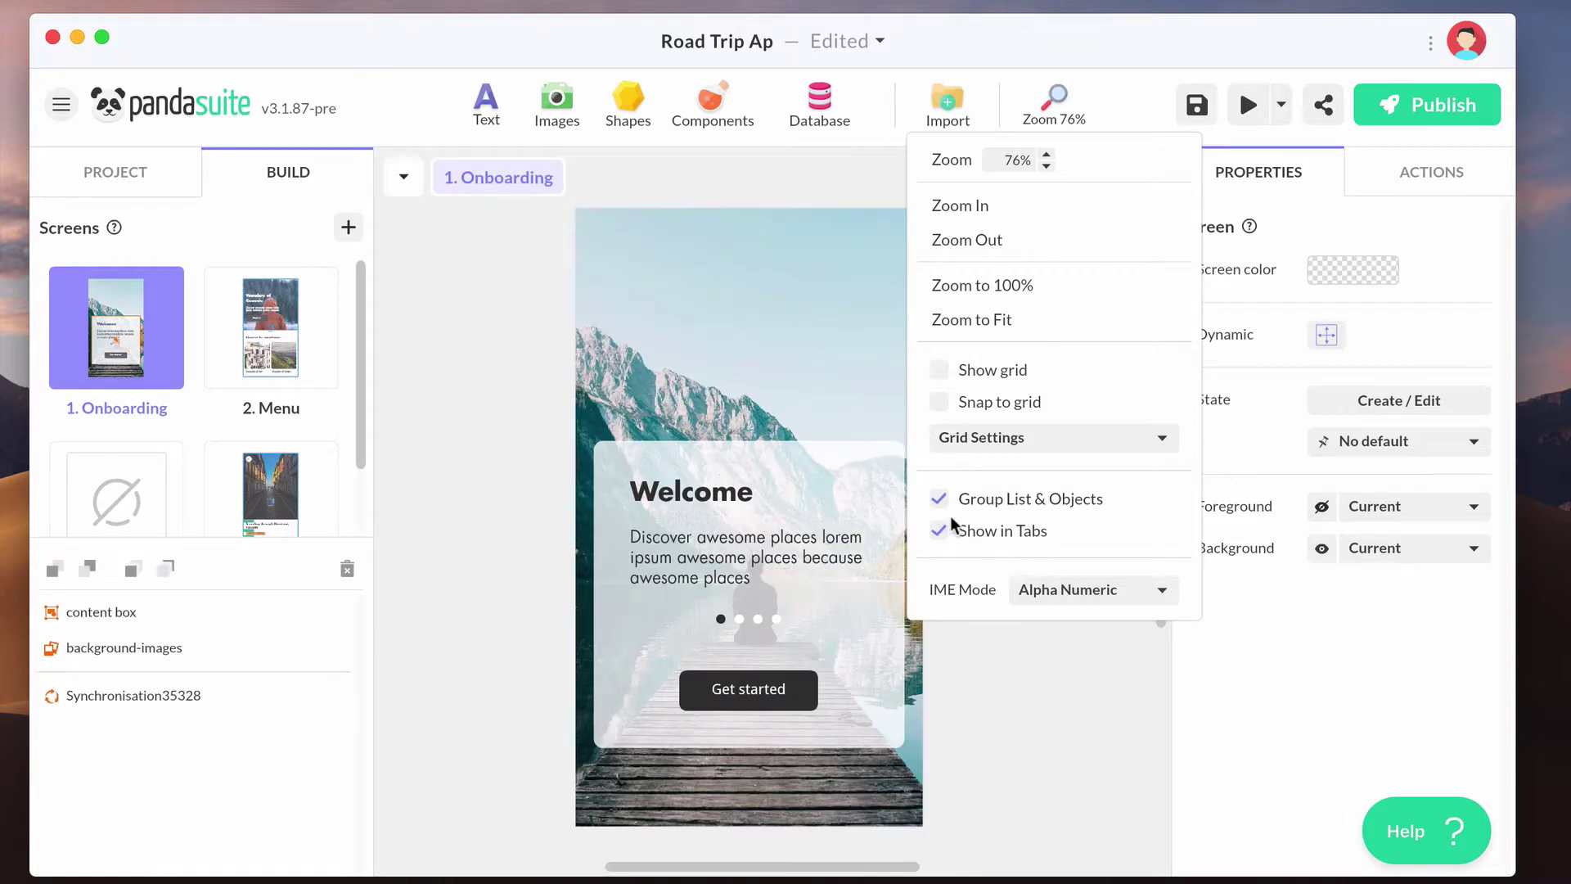
left_click(941, 529)
left_click(941, 528)
left_click(1054, 105)
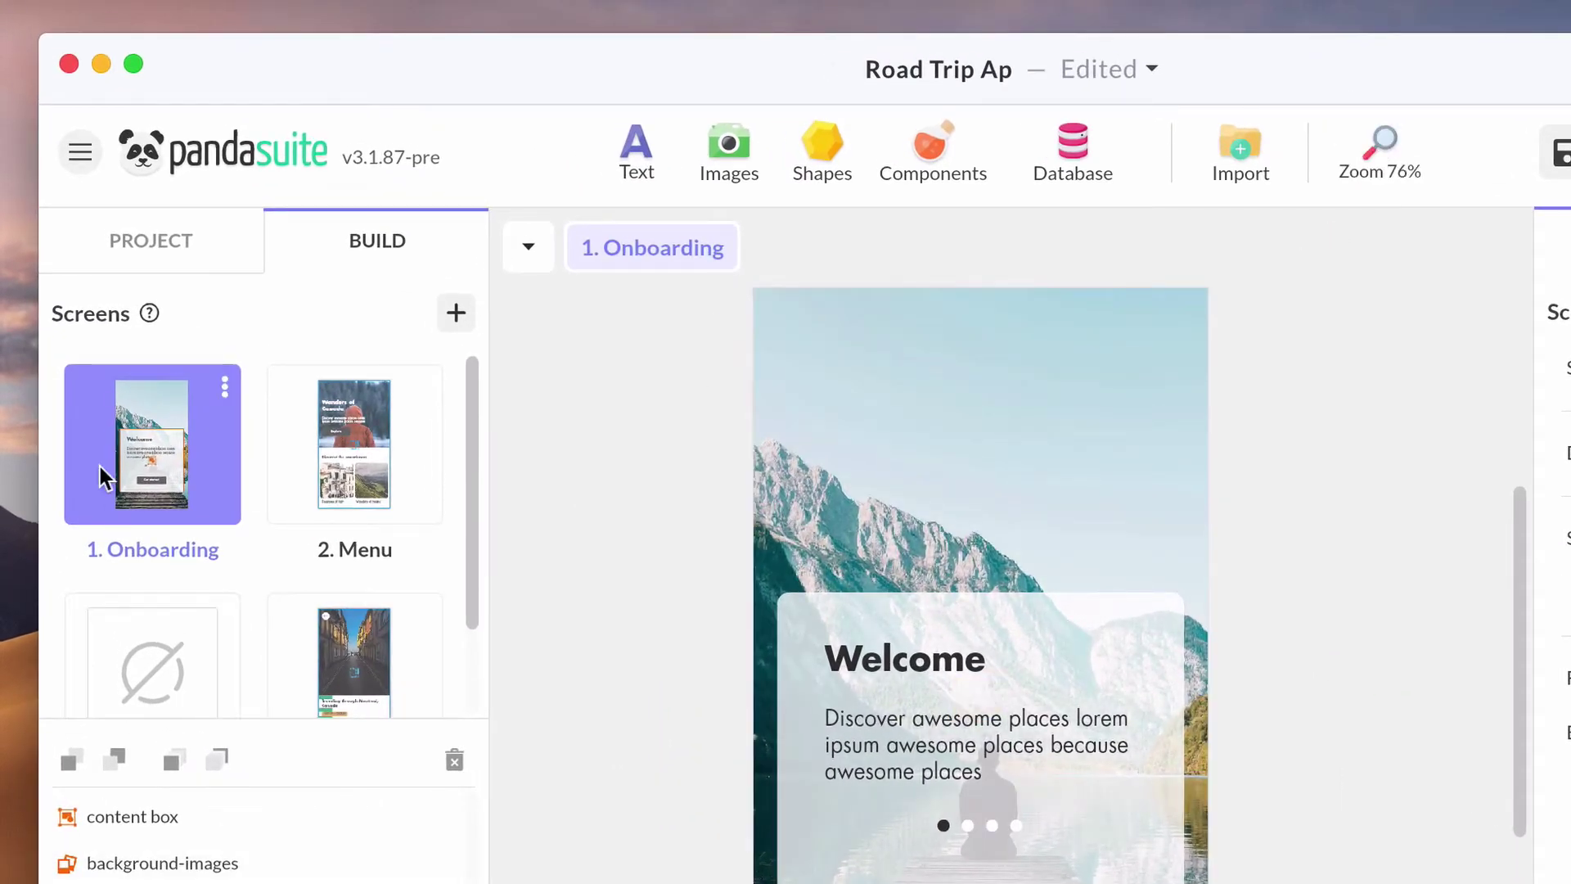
Step: Open the 2. Menu screen from the Screens list
scroll(463, 410, "down", 3)
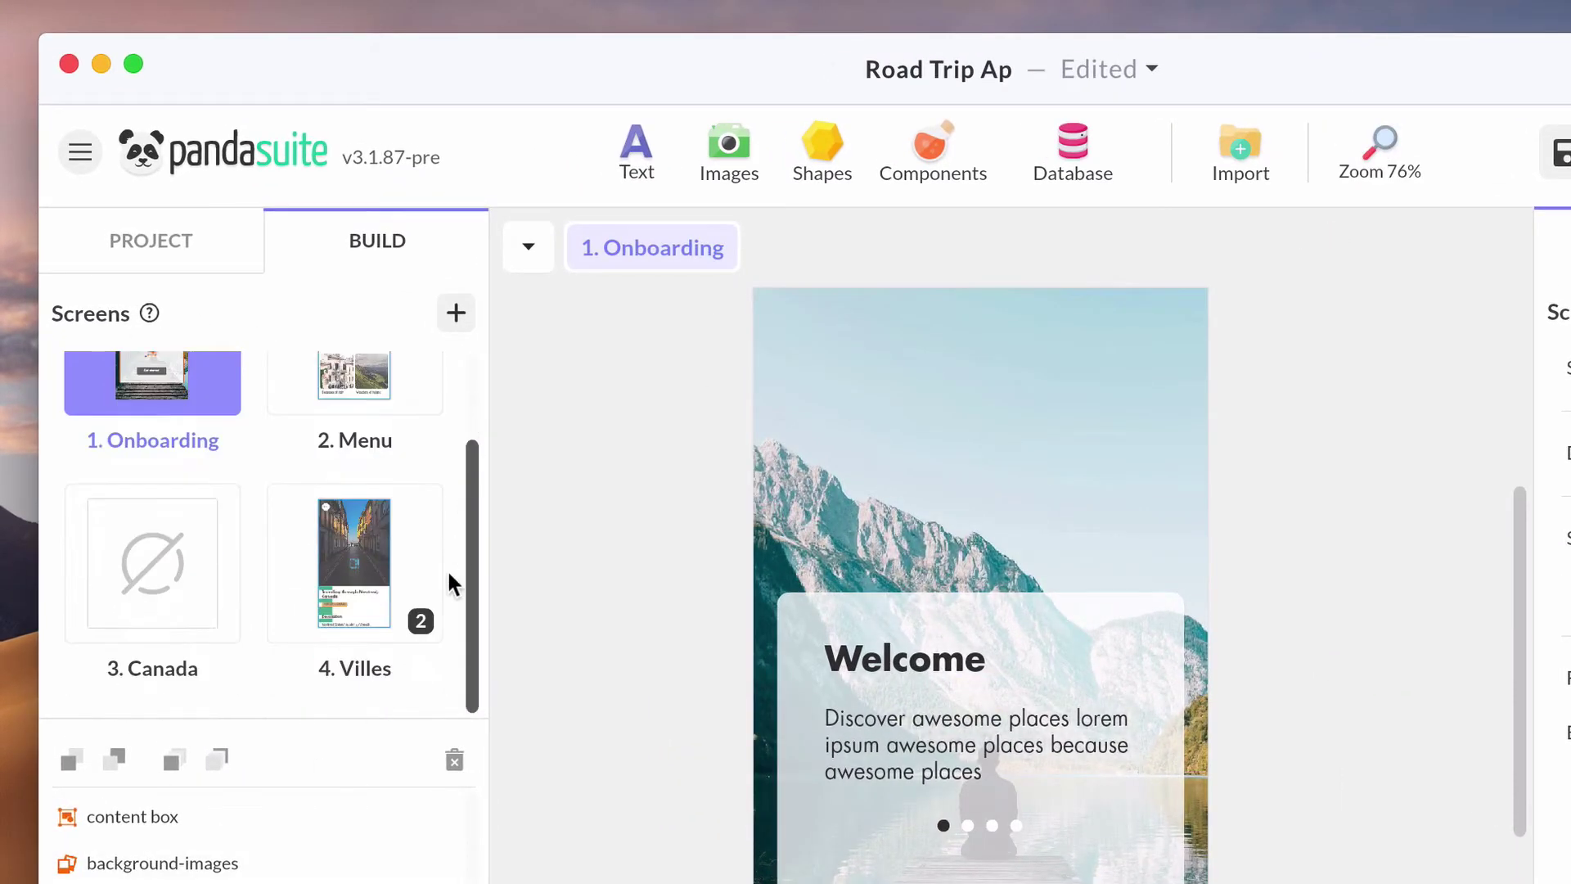
scroll(474, 507, "up", 3)
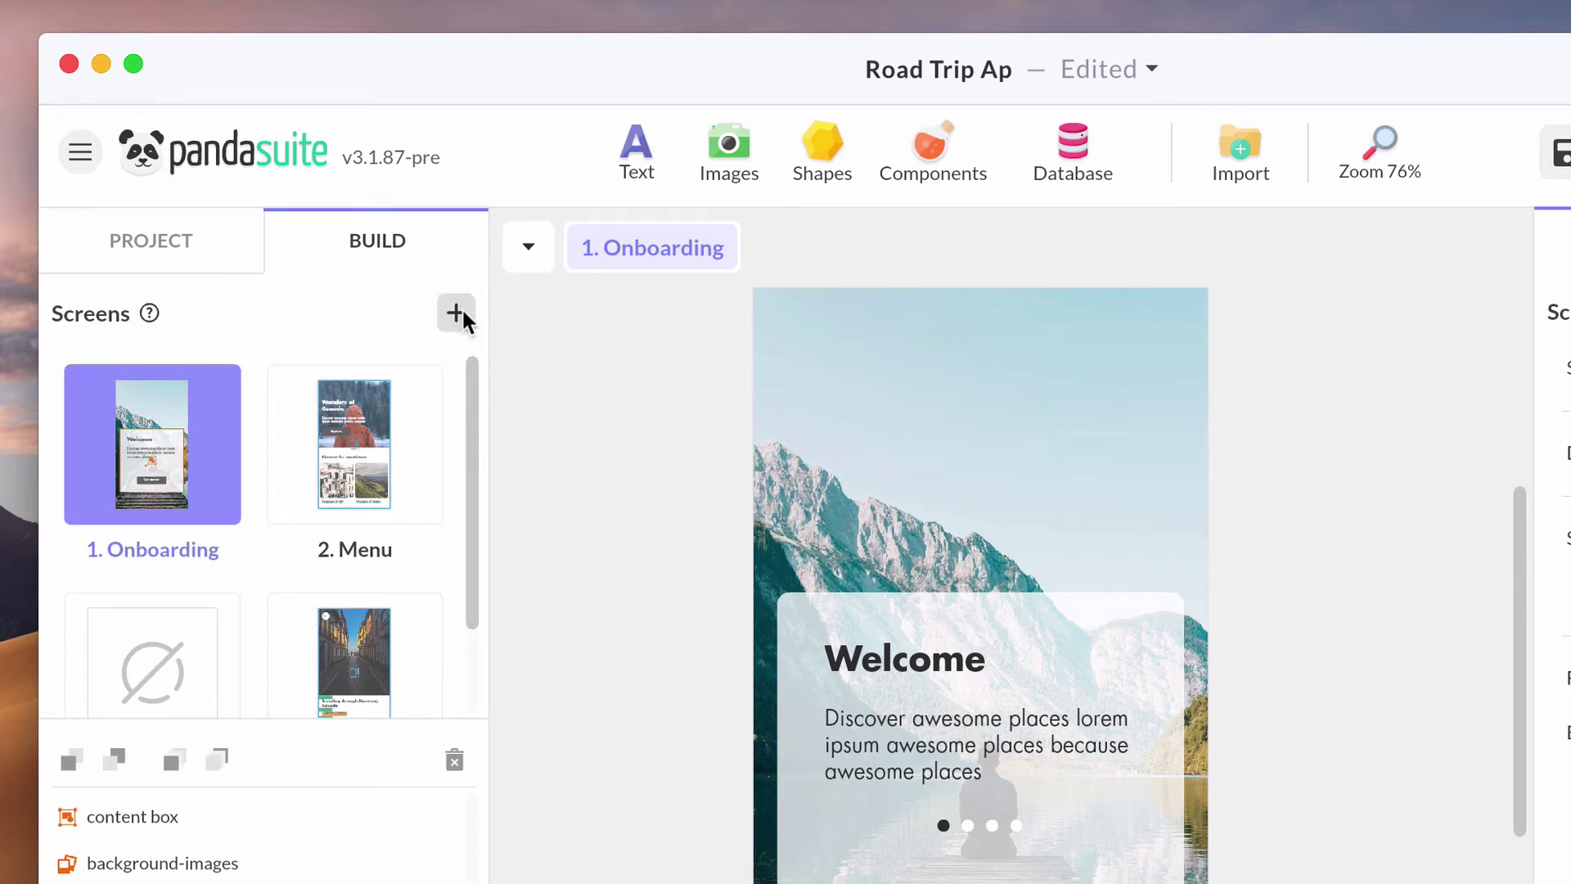
left_click(352, 489)
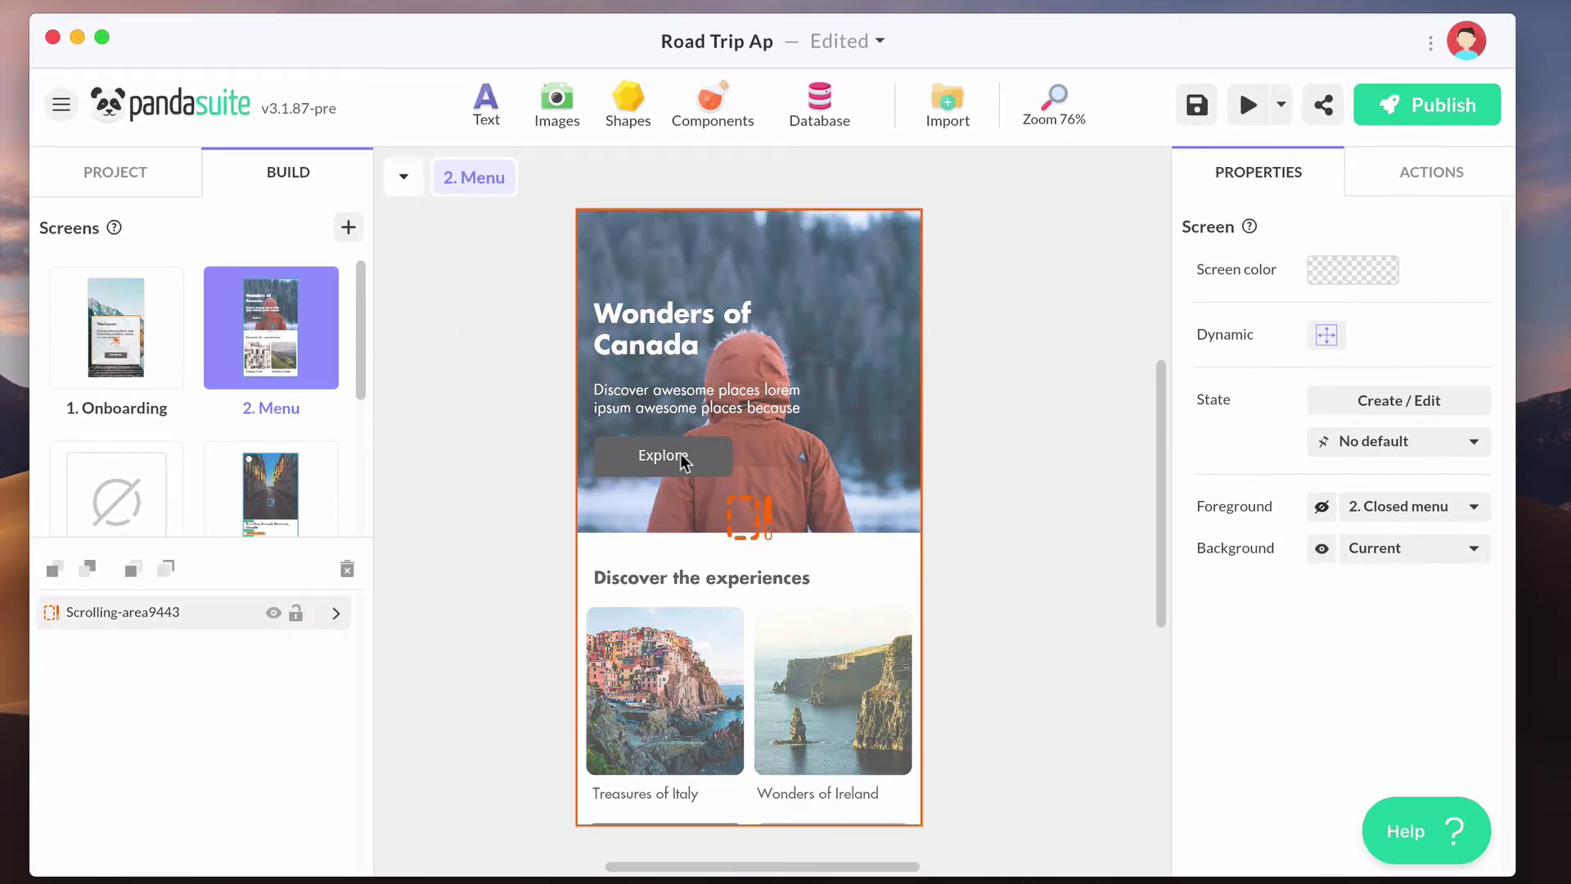
Step: Drill into Scrolling-area9443, its content group and Groupe48400, then return to the content level
double_click(658, 405)
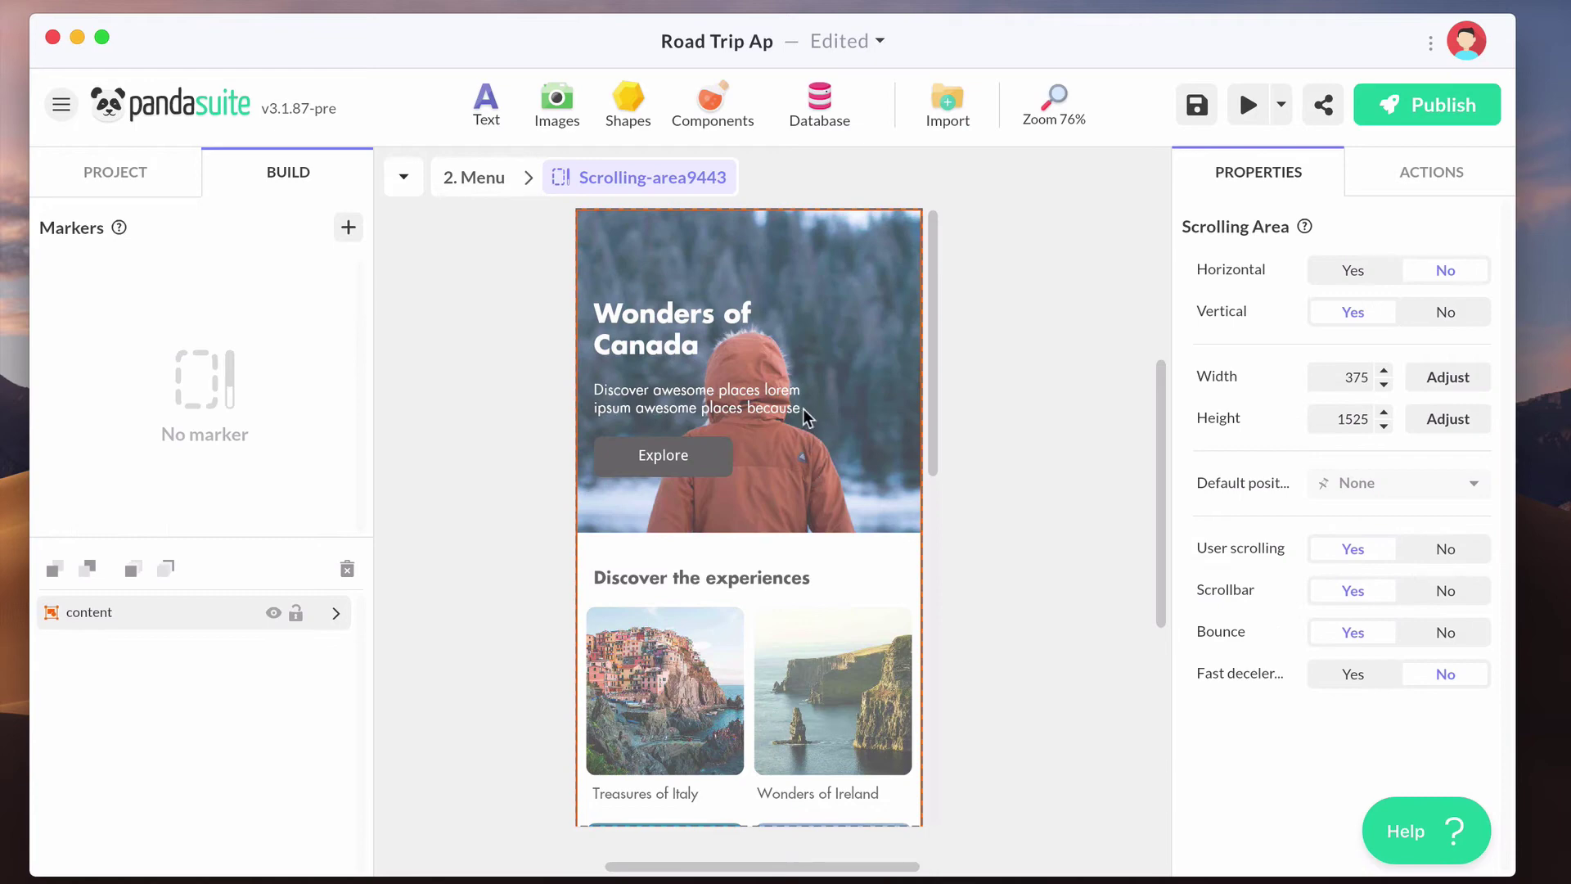
double_click(800, 409)
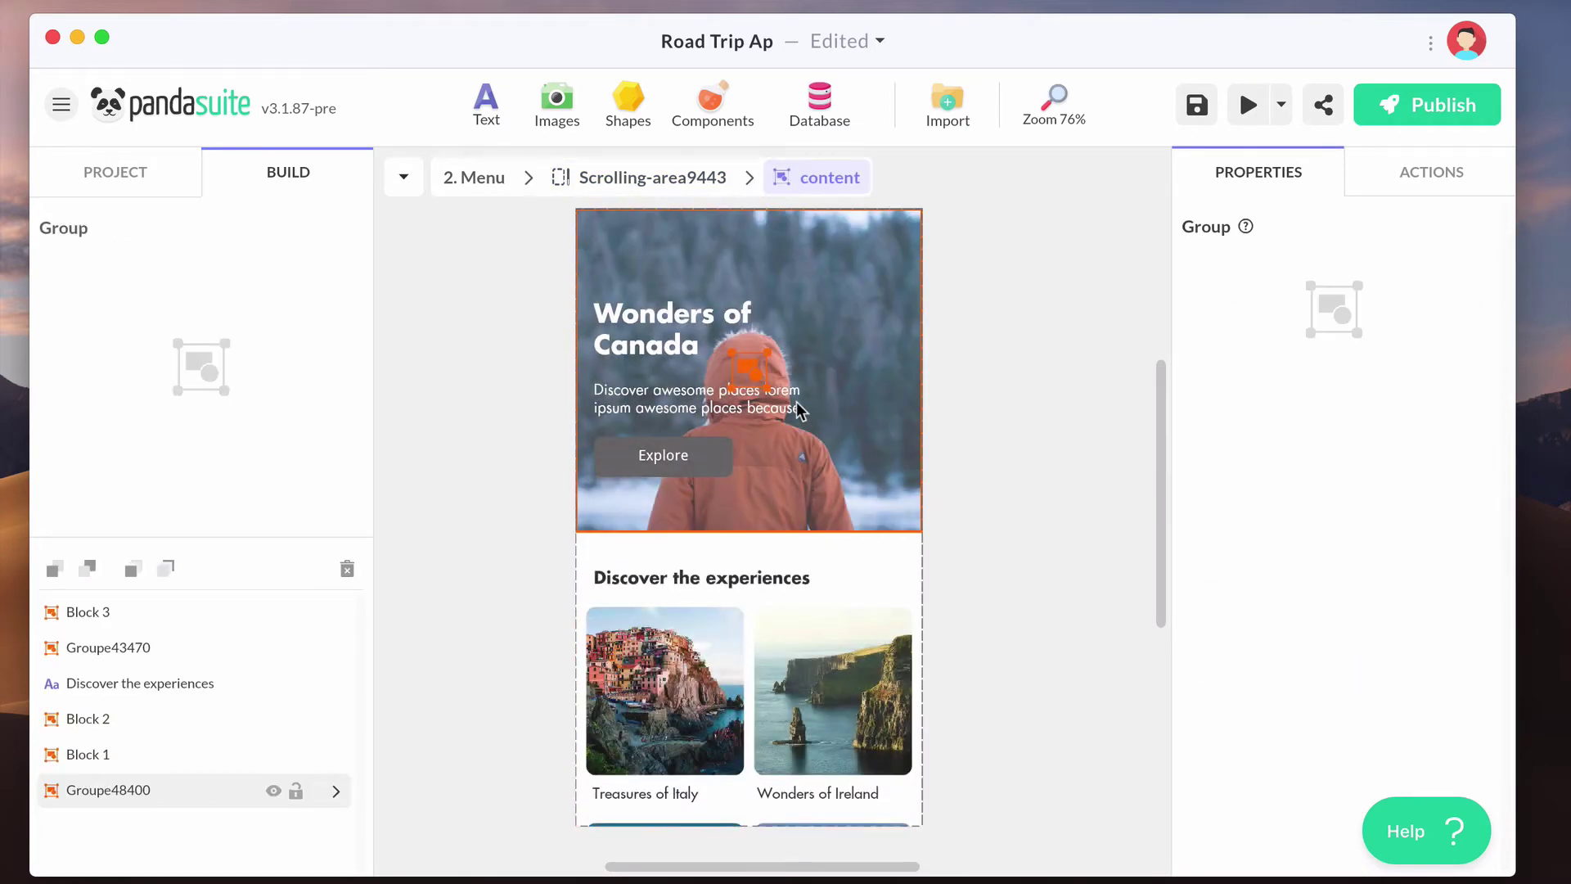
double_click(795, 413)
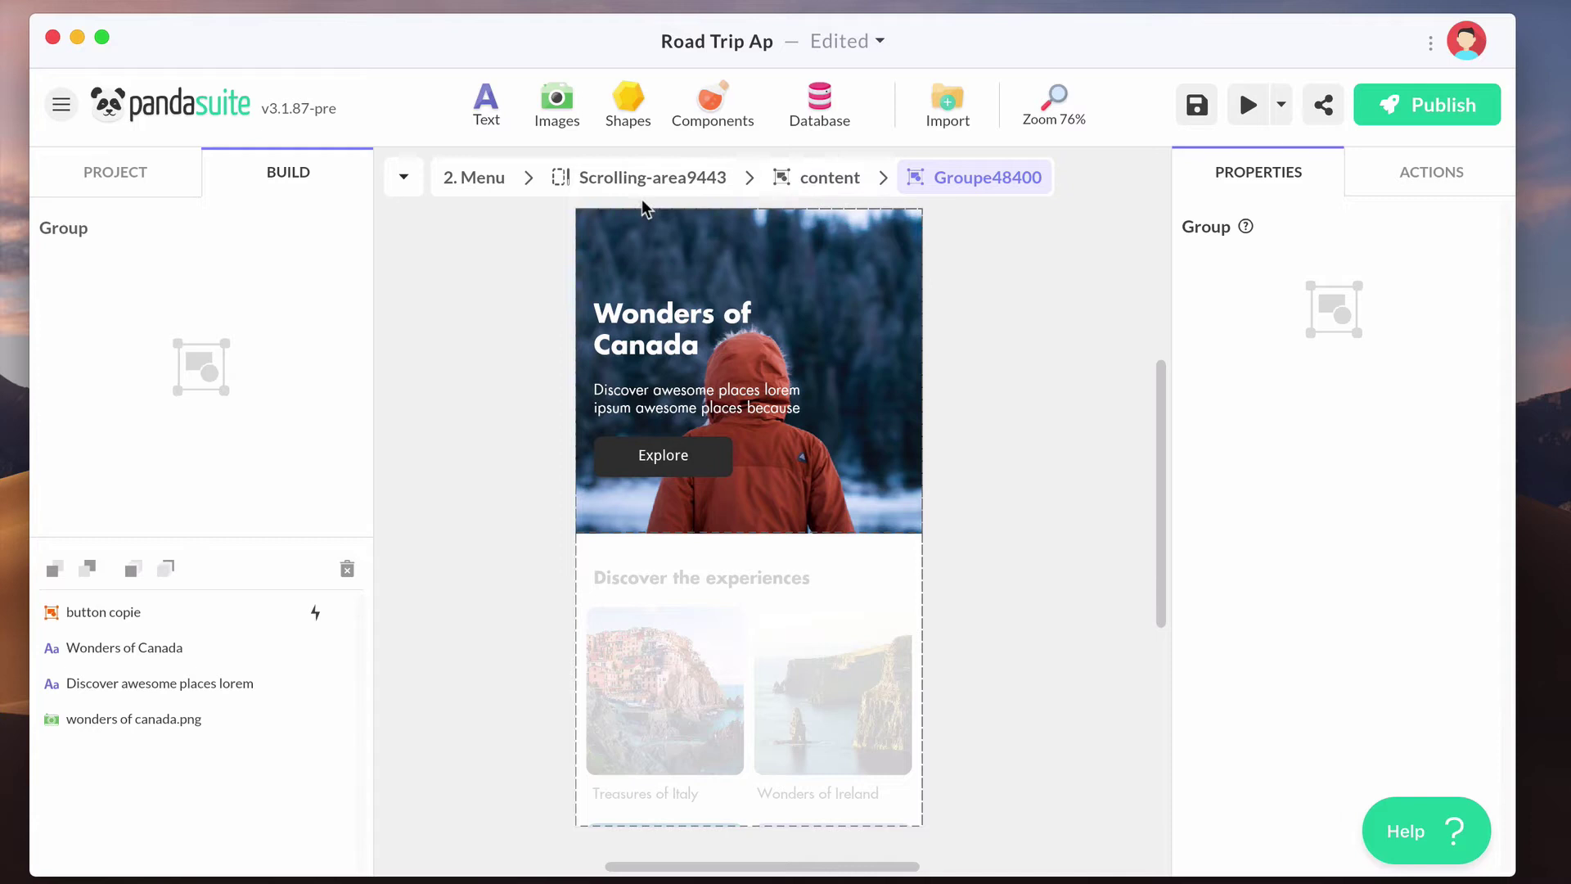
left_click(828, 177)
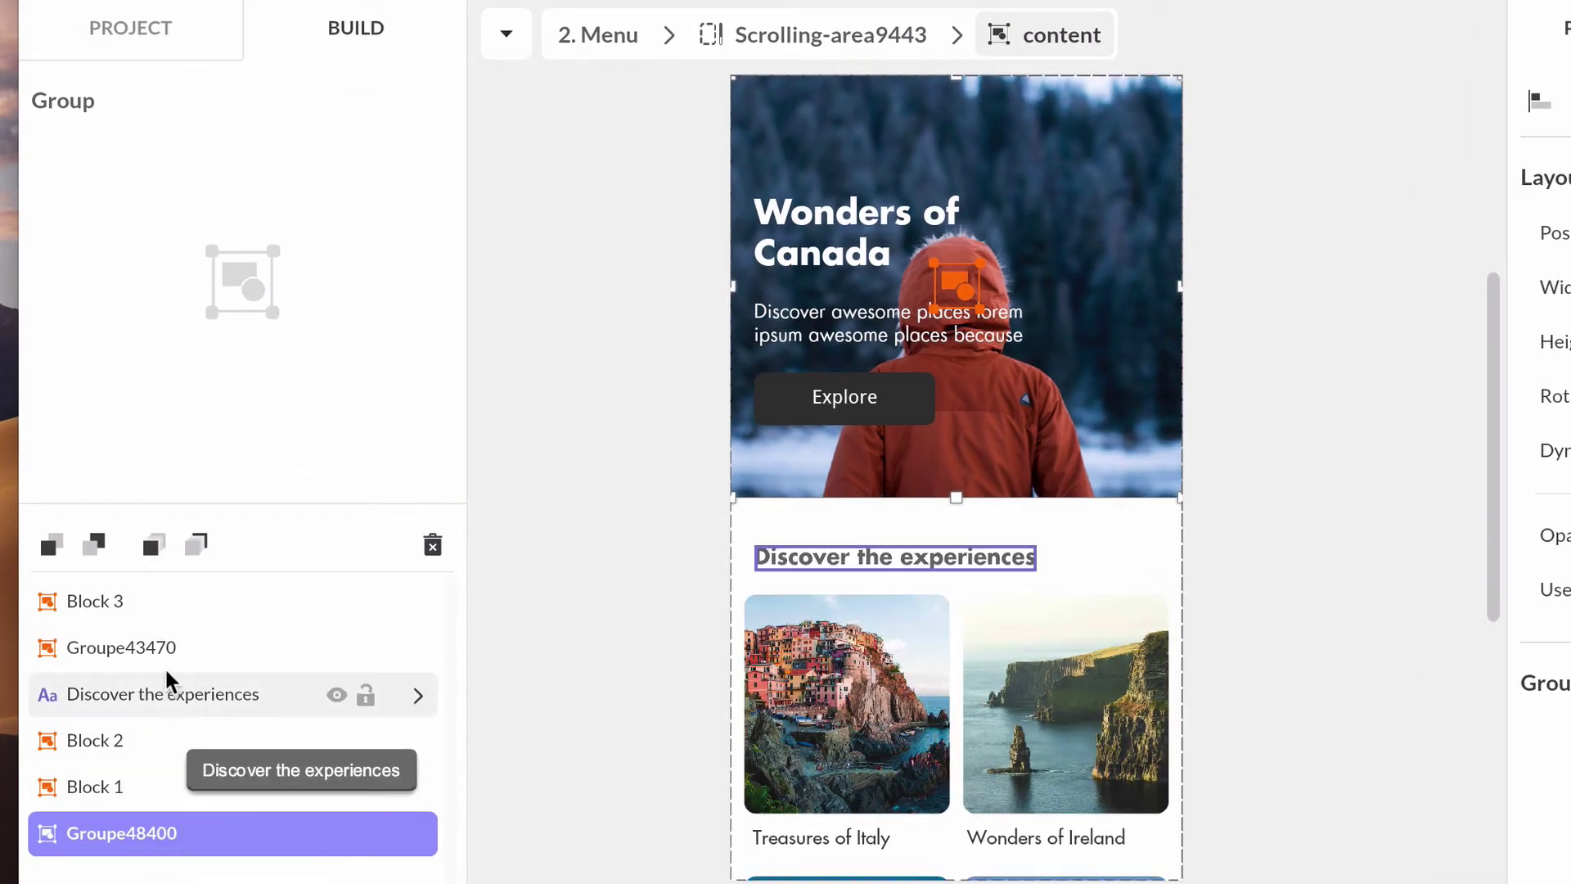
Step: Select the Block 3, Groupe43470 and Discover the experiences layers in turn
left_click(161, 600)
left_click(151, 647)
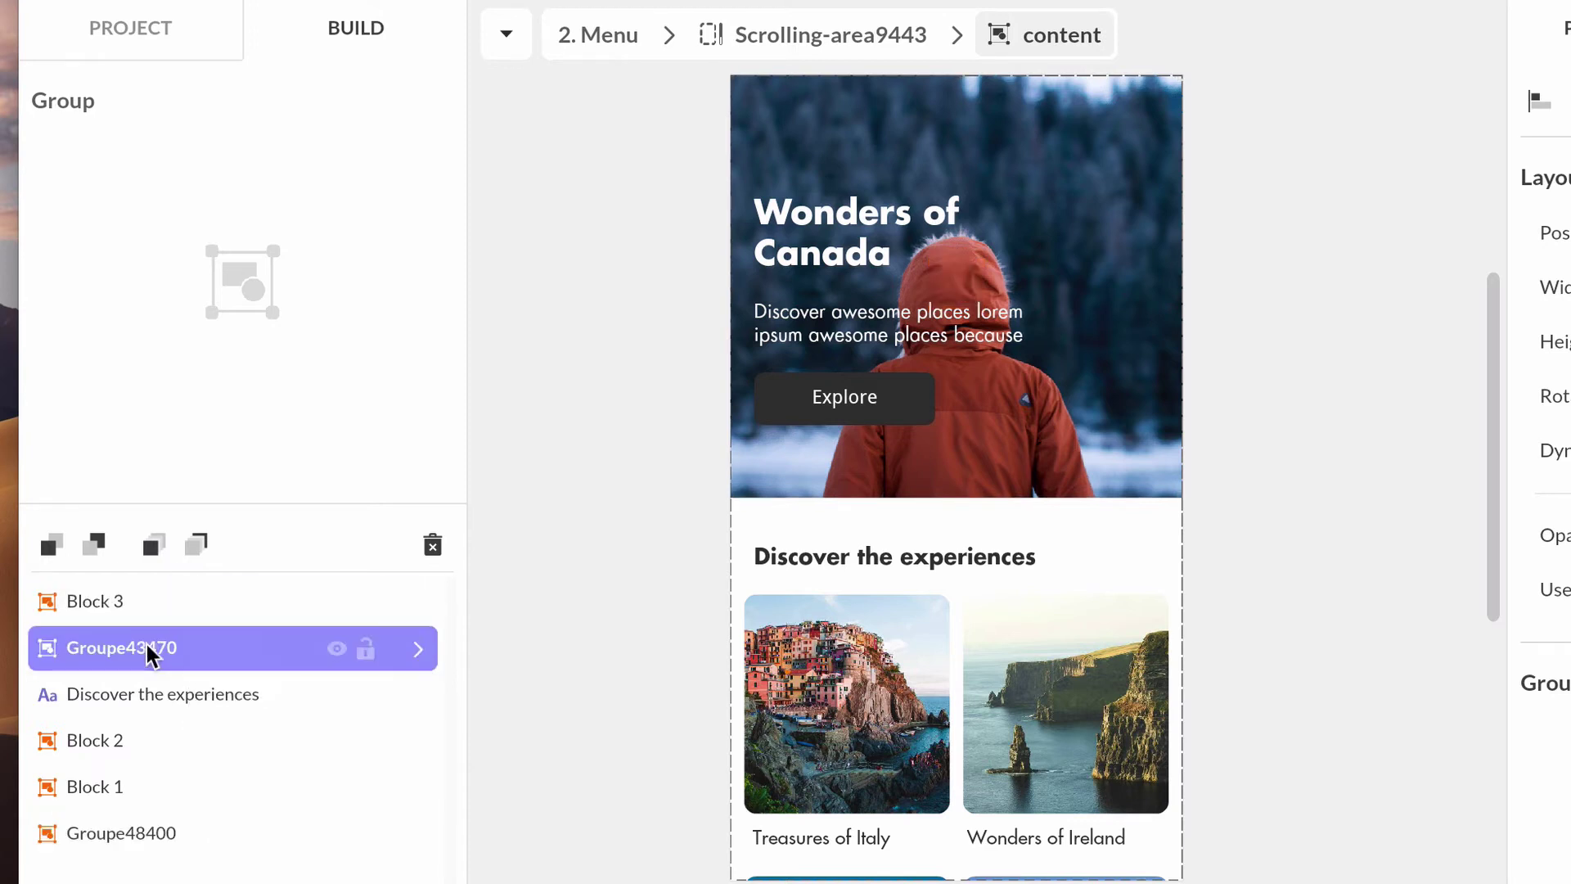
left_click(128, 700)
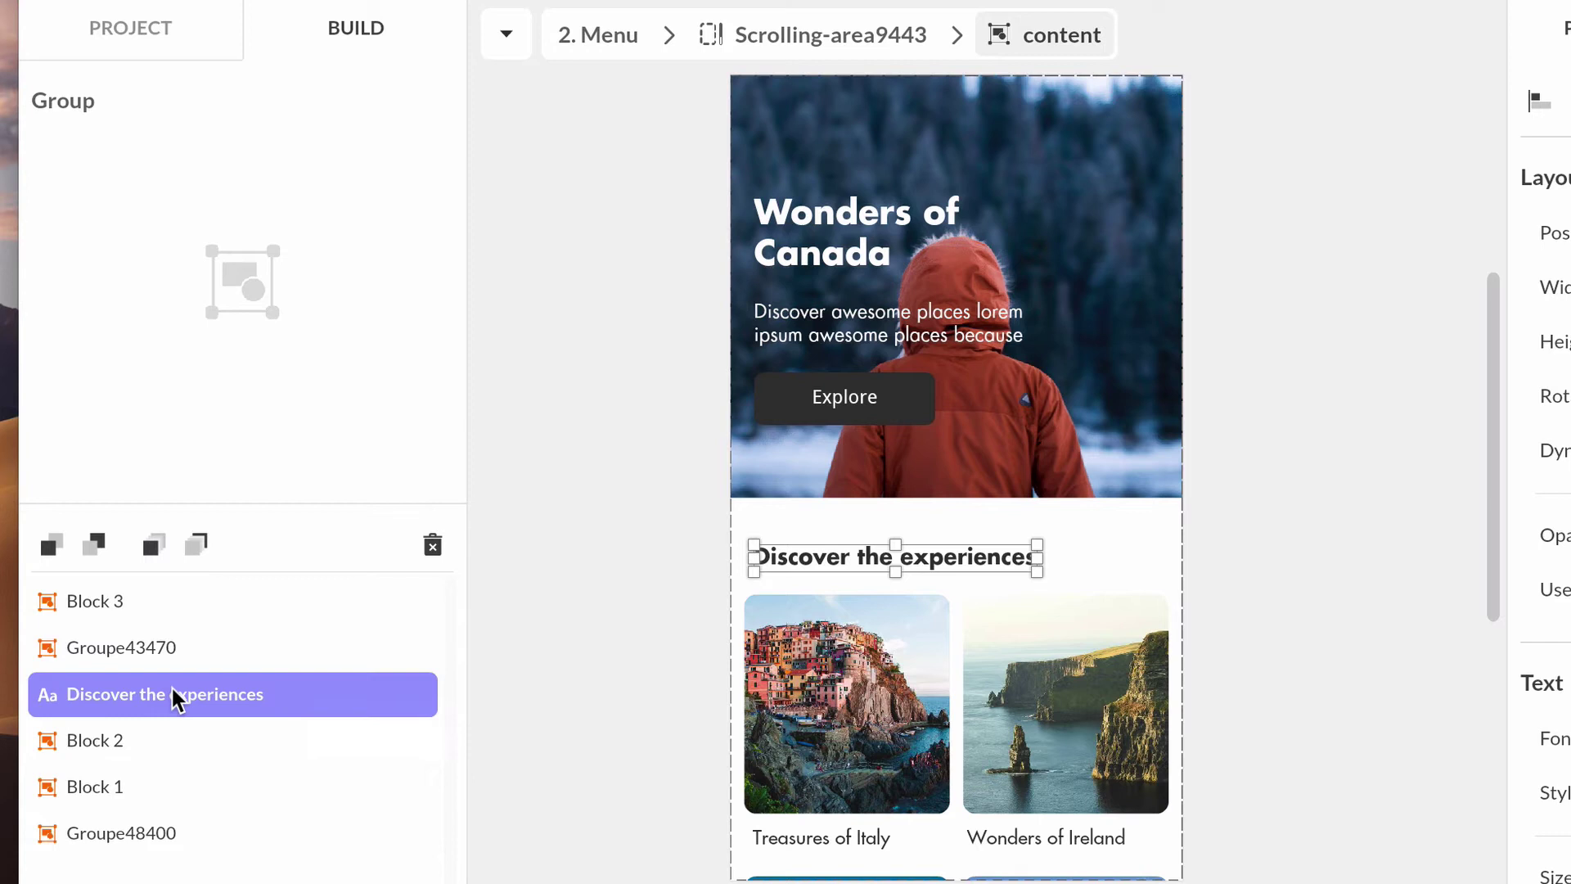
Step: Hide and reshow the Discover the experiences heading, Block 2 and Block 1
mouse_move(366, 641)
left_click(343, 695)
left_click(343, 695)
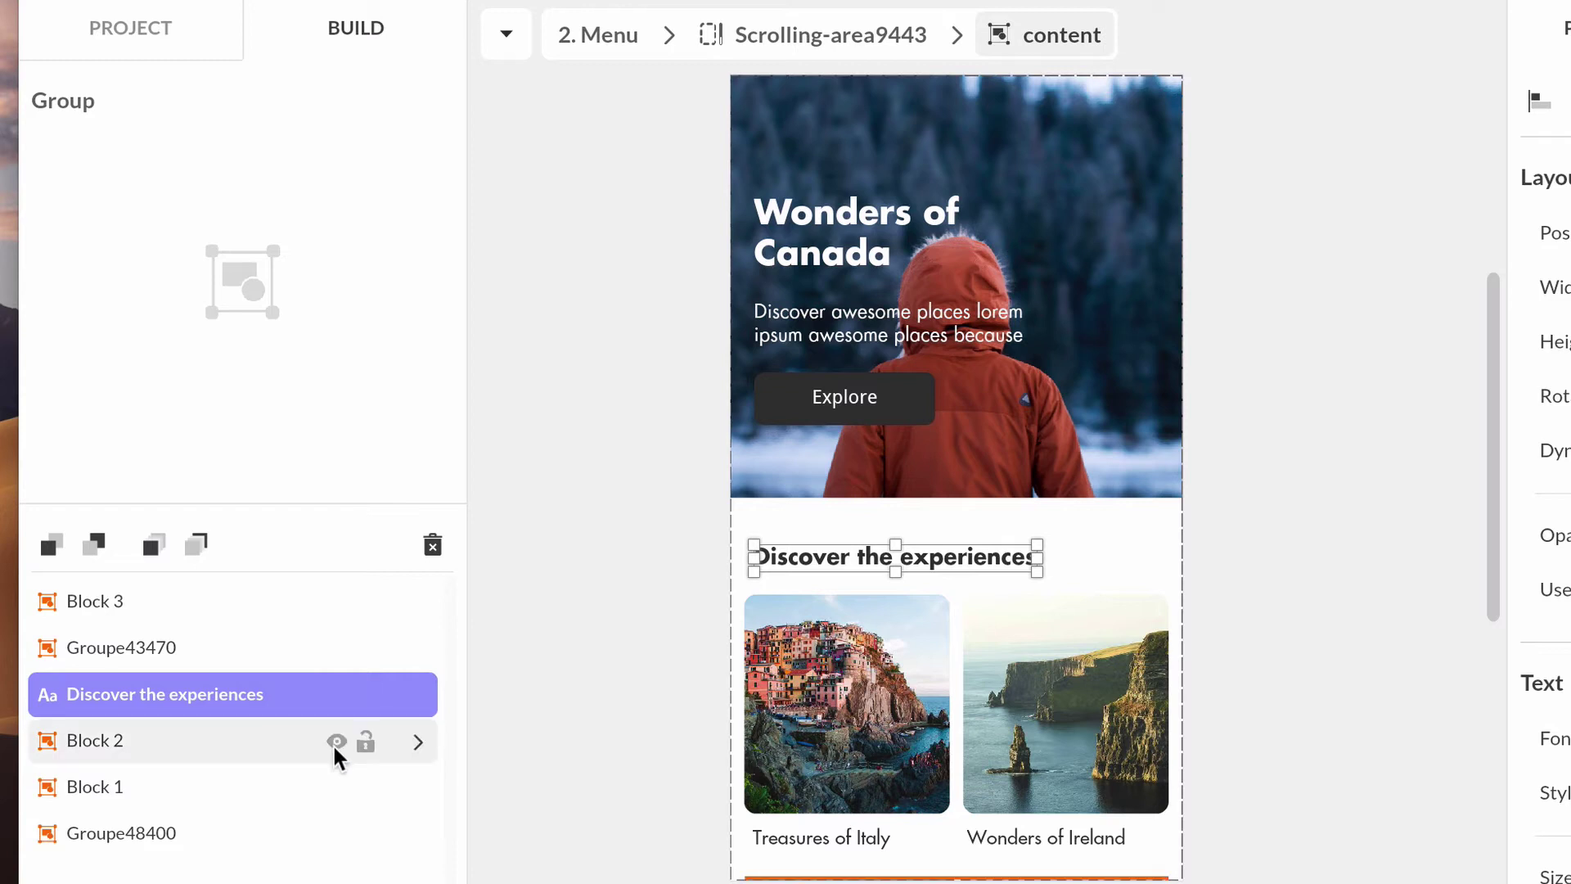
left_click(333, 743)
left_click(334, 746)
left_click(336, 786)
left_click(336, 785)
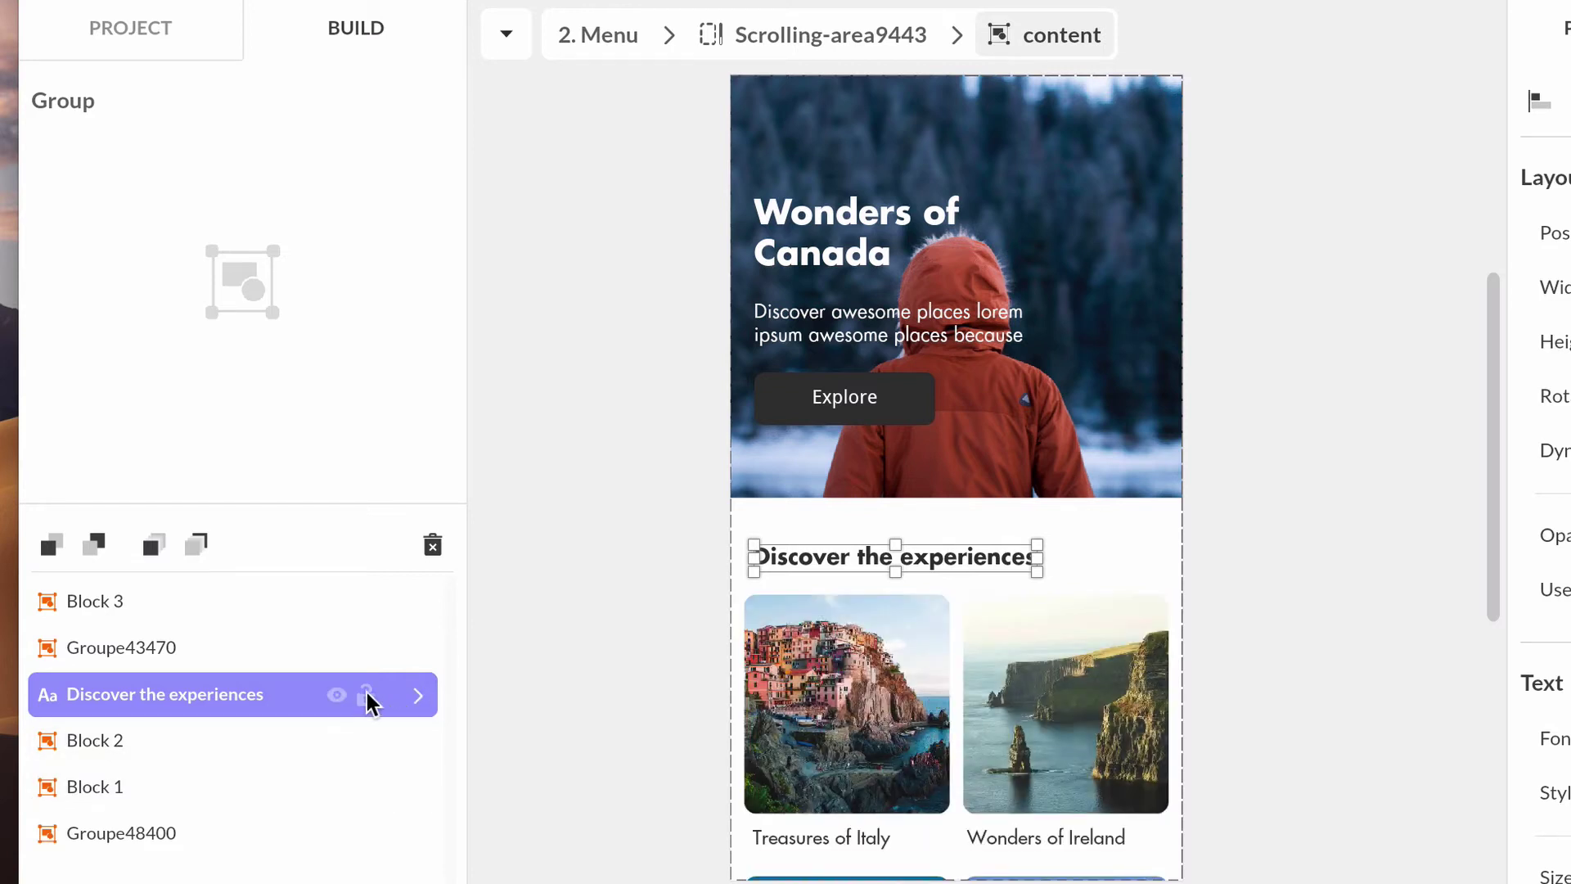
Step: Lock and unlock the Discover the experiences heading, then isolate it for editing
left_click(365, 695)
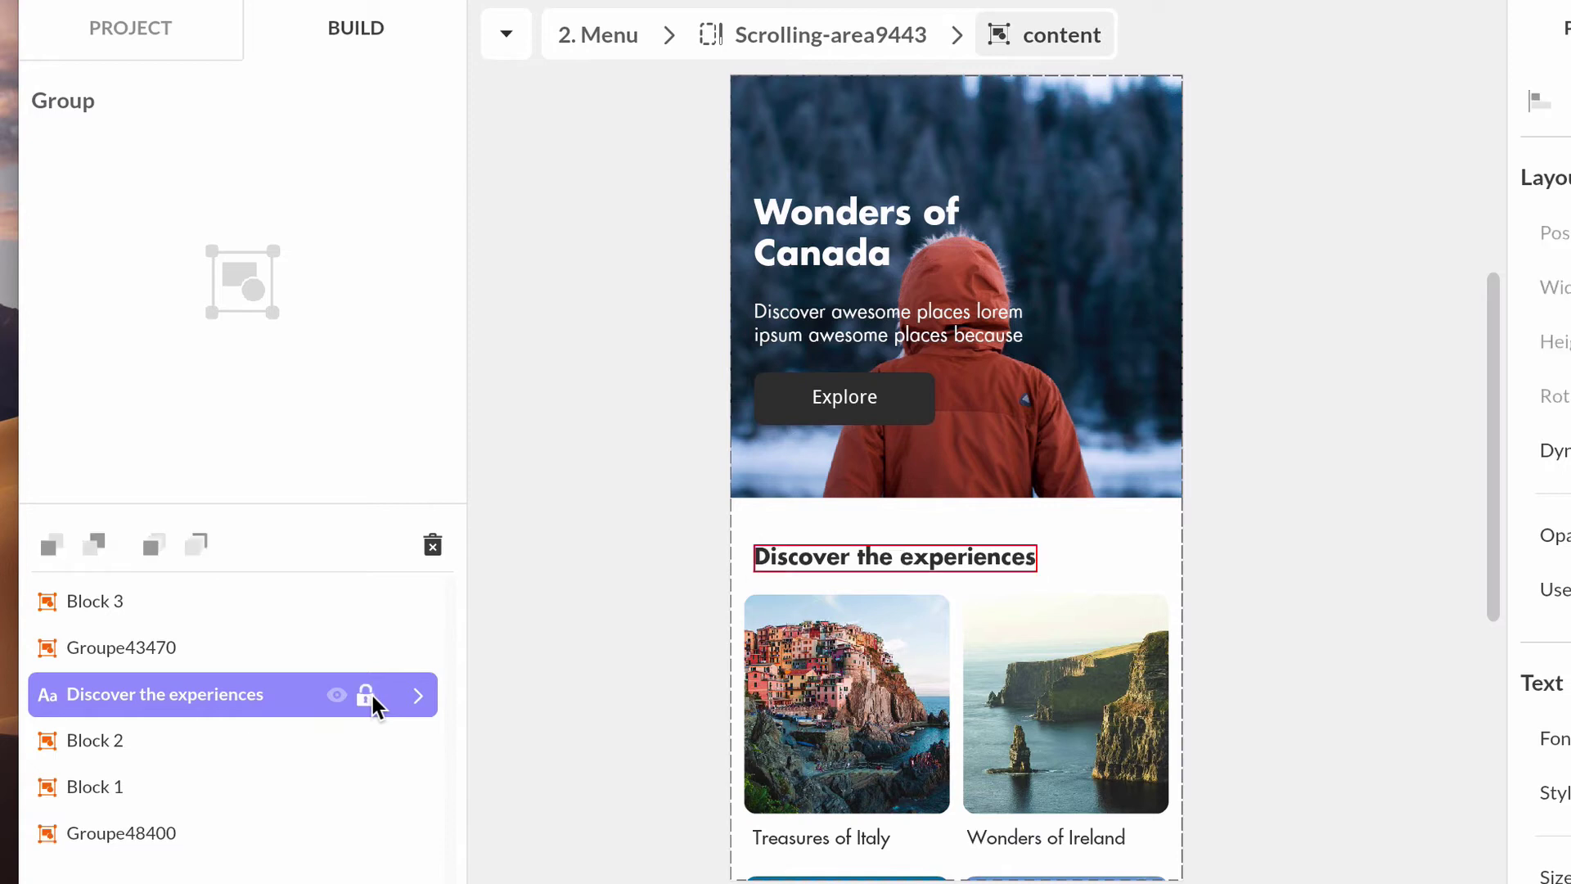
left_click(366, 695)
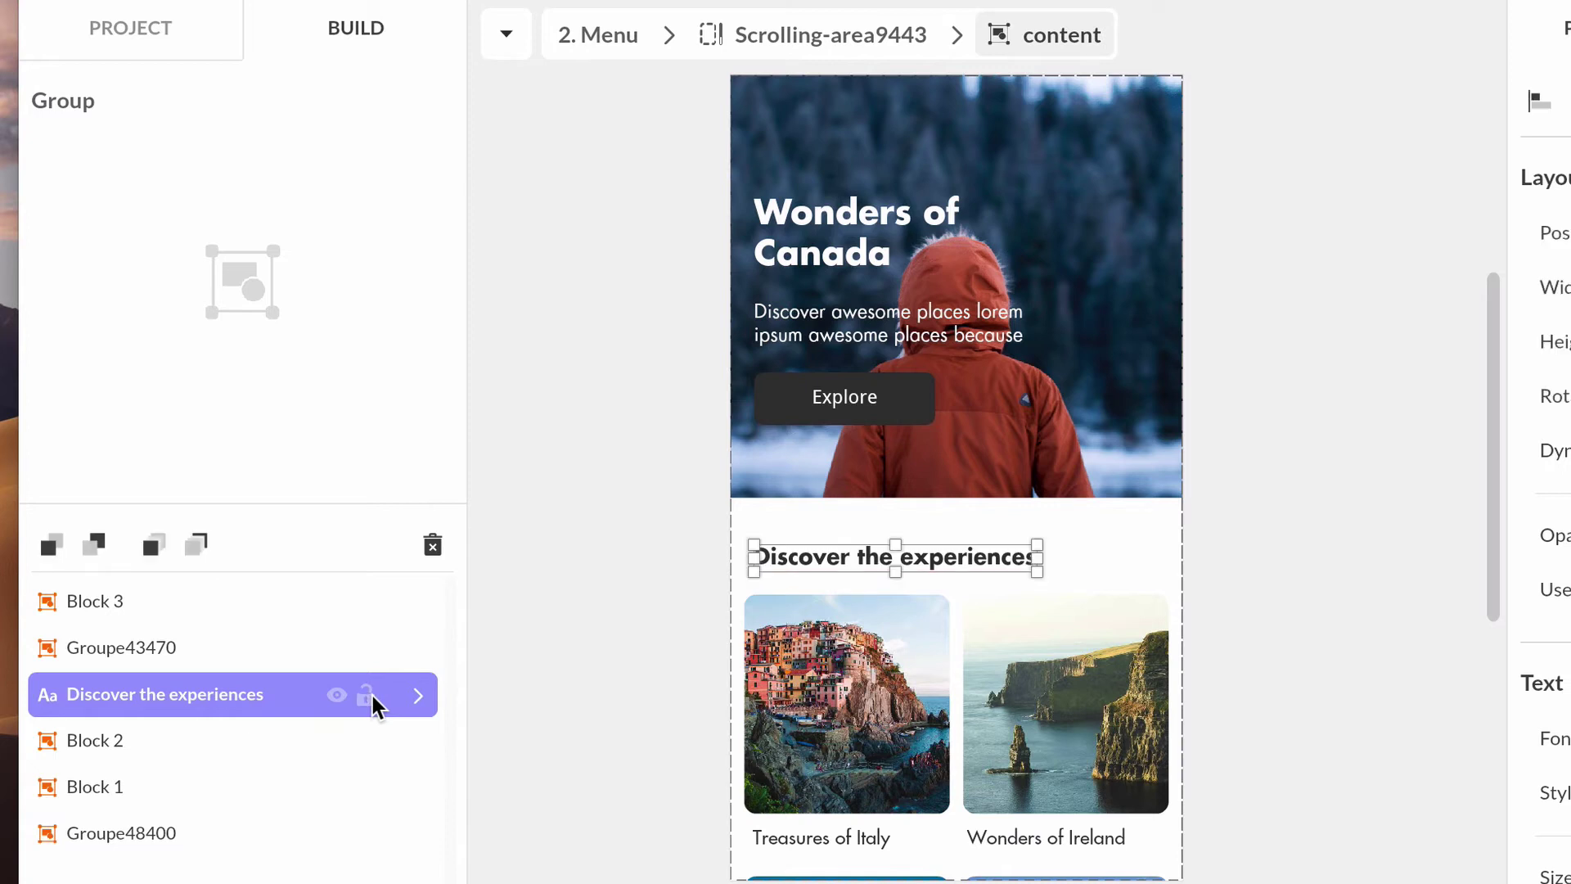
left_click(419, 696)
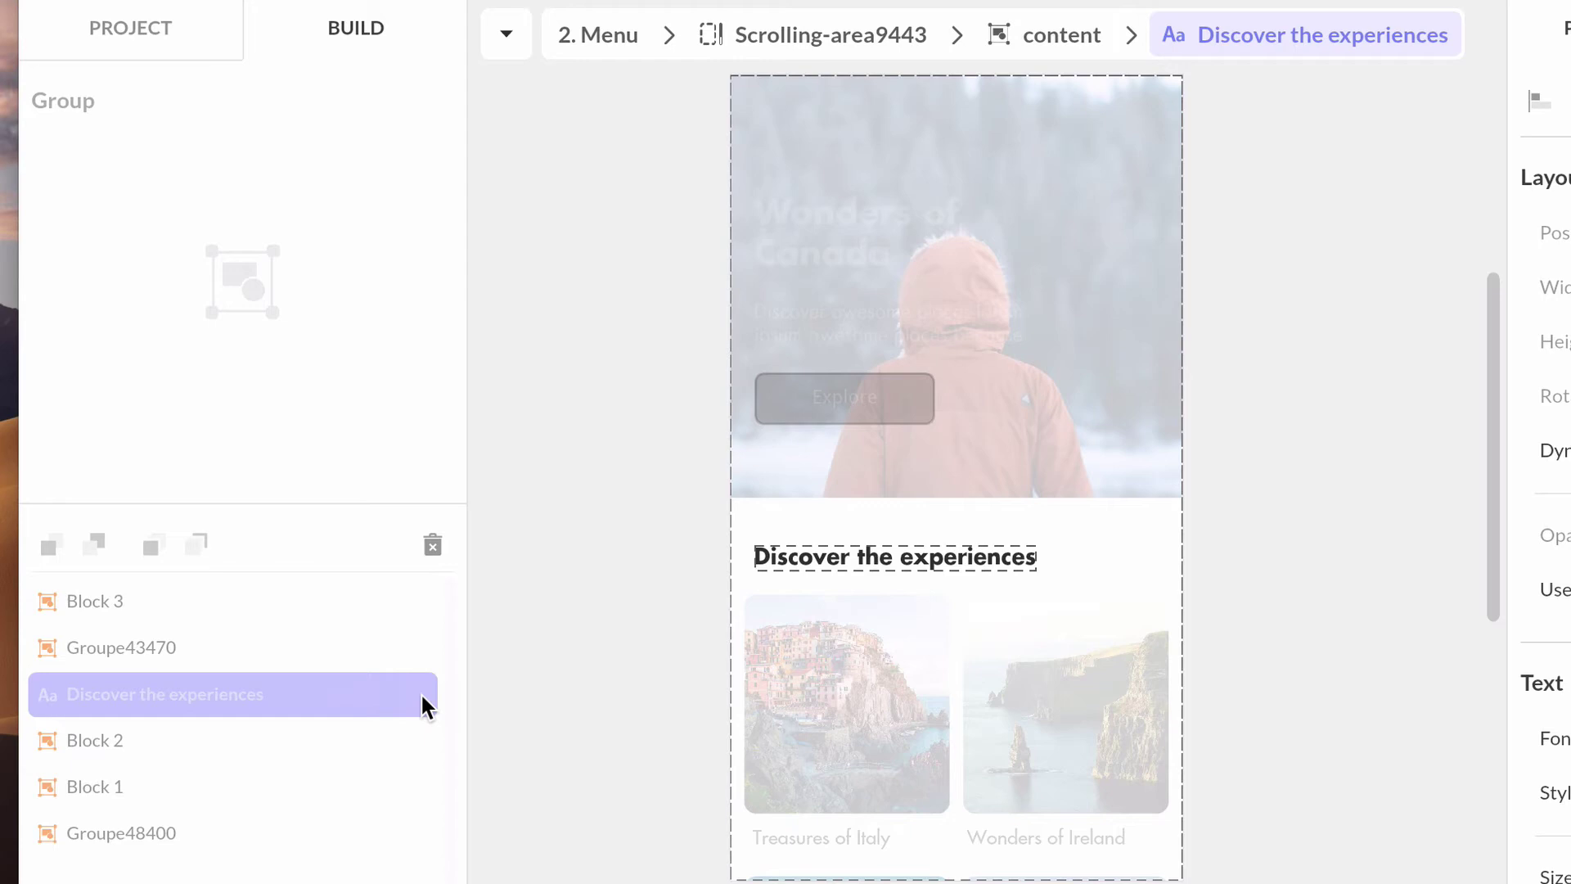
Step: Return to the content level, select the Discover the experiences heading, and collapse its Layout section
left_click(1067, 43)
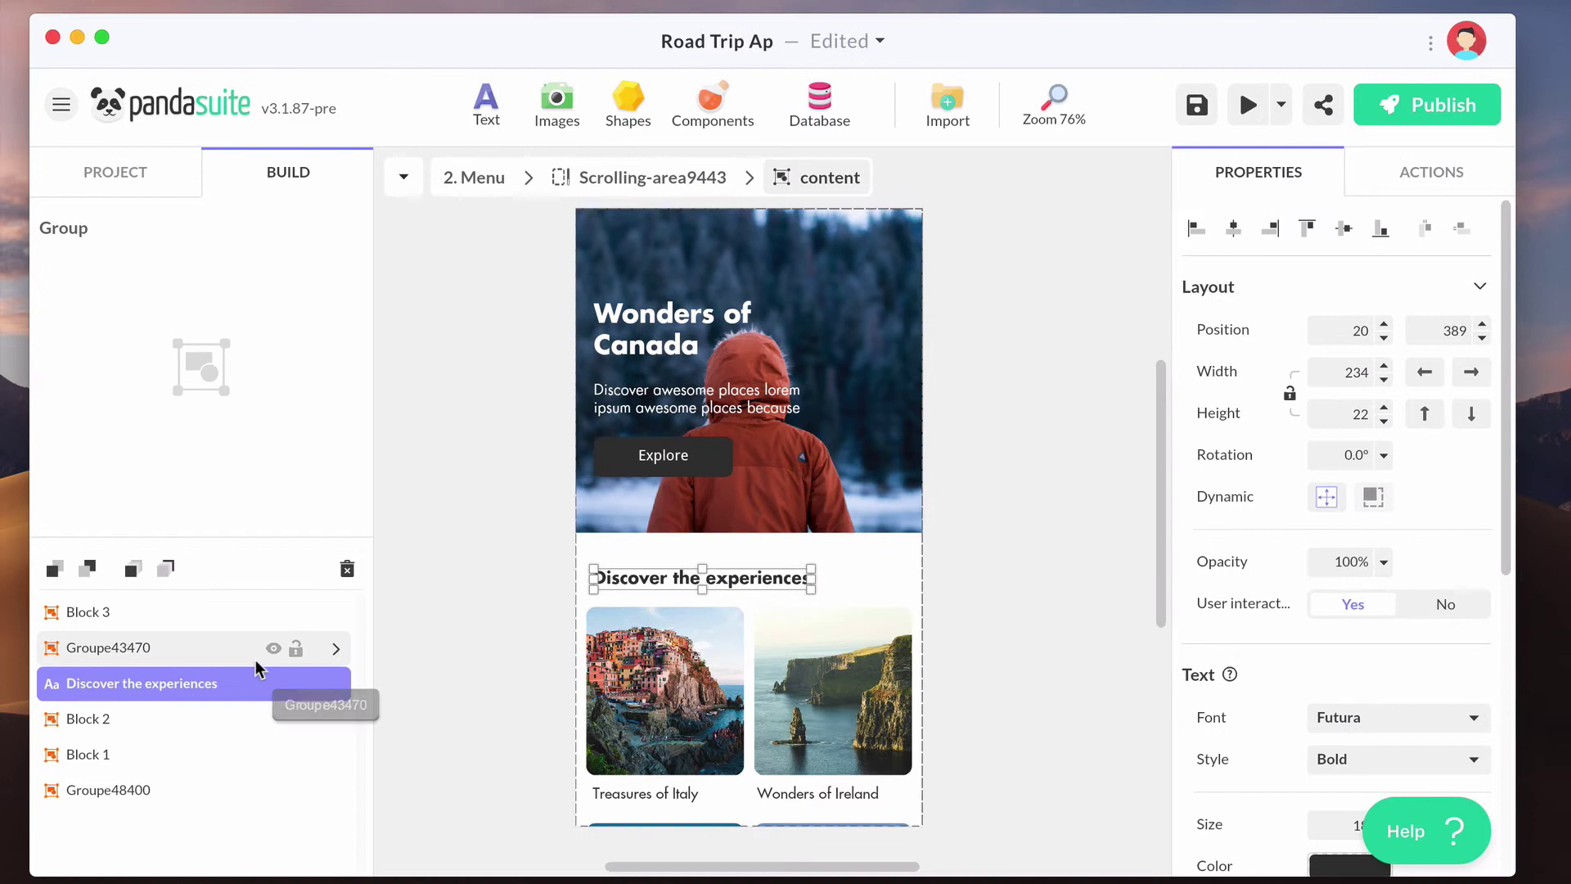
left_click(238, 692)
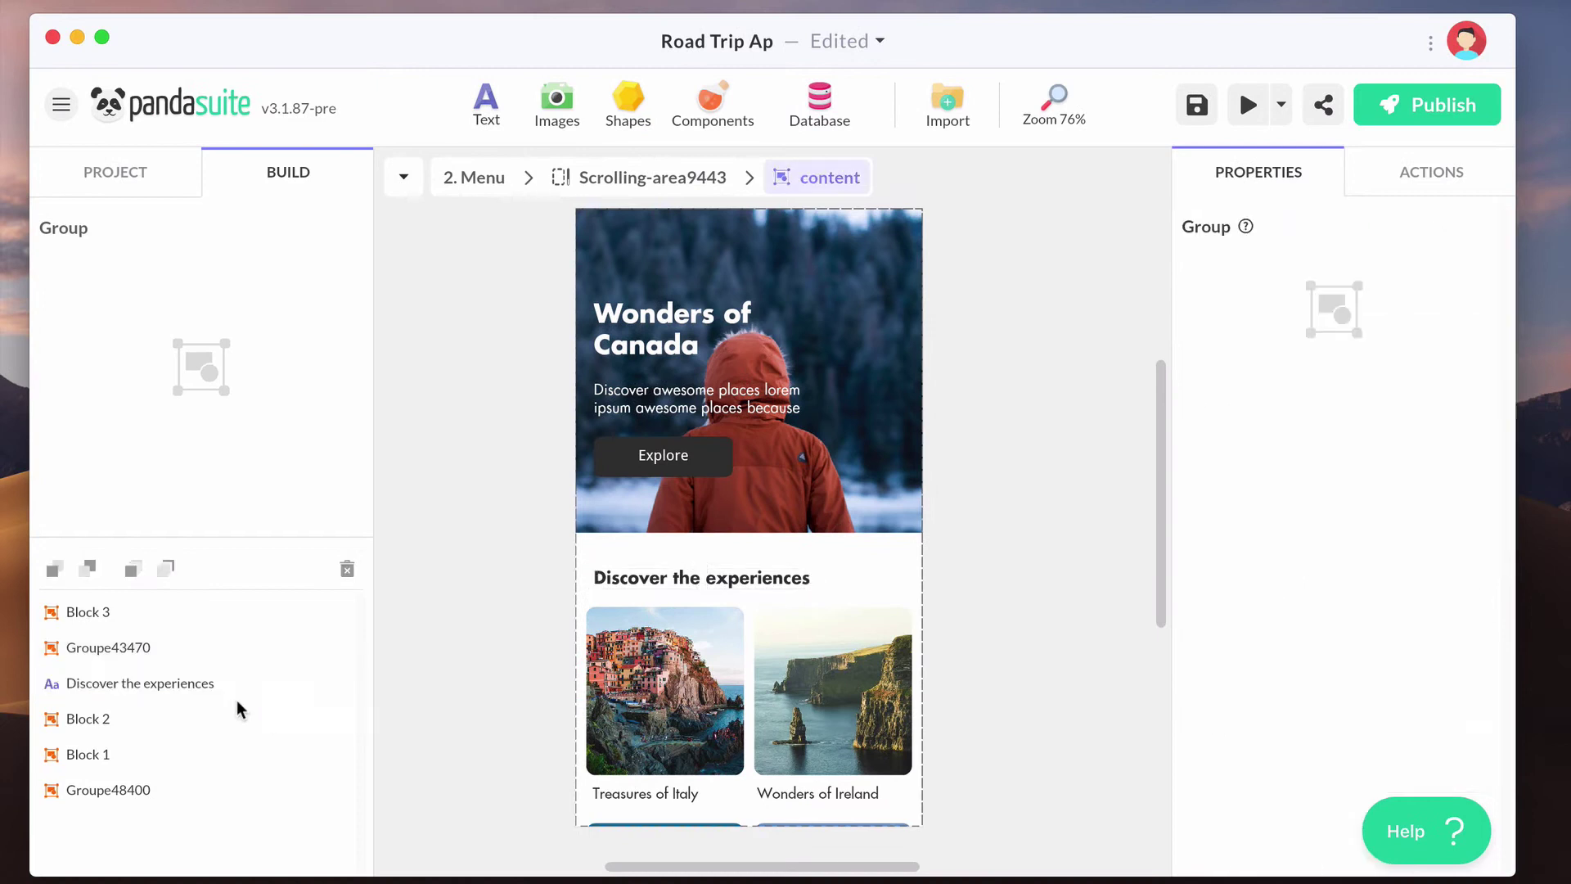
left_click(197, 691)
scroll(1314, 772, "down", 1)
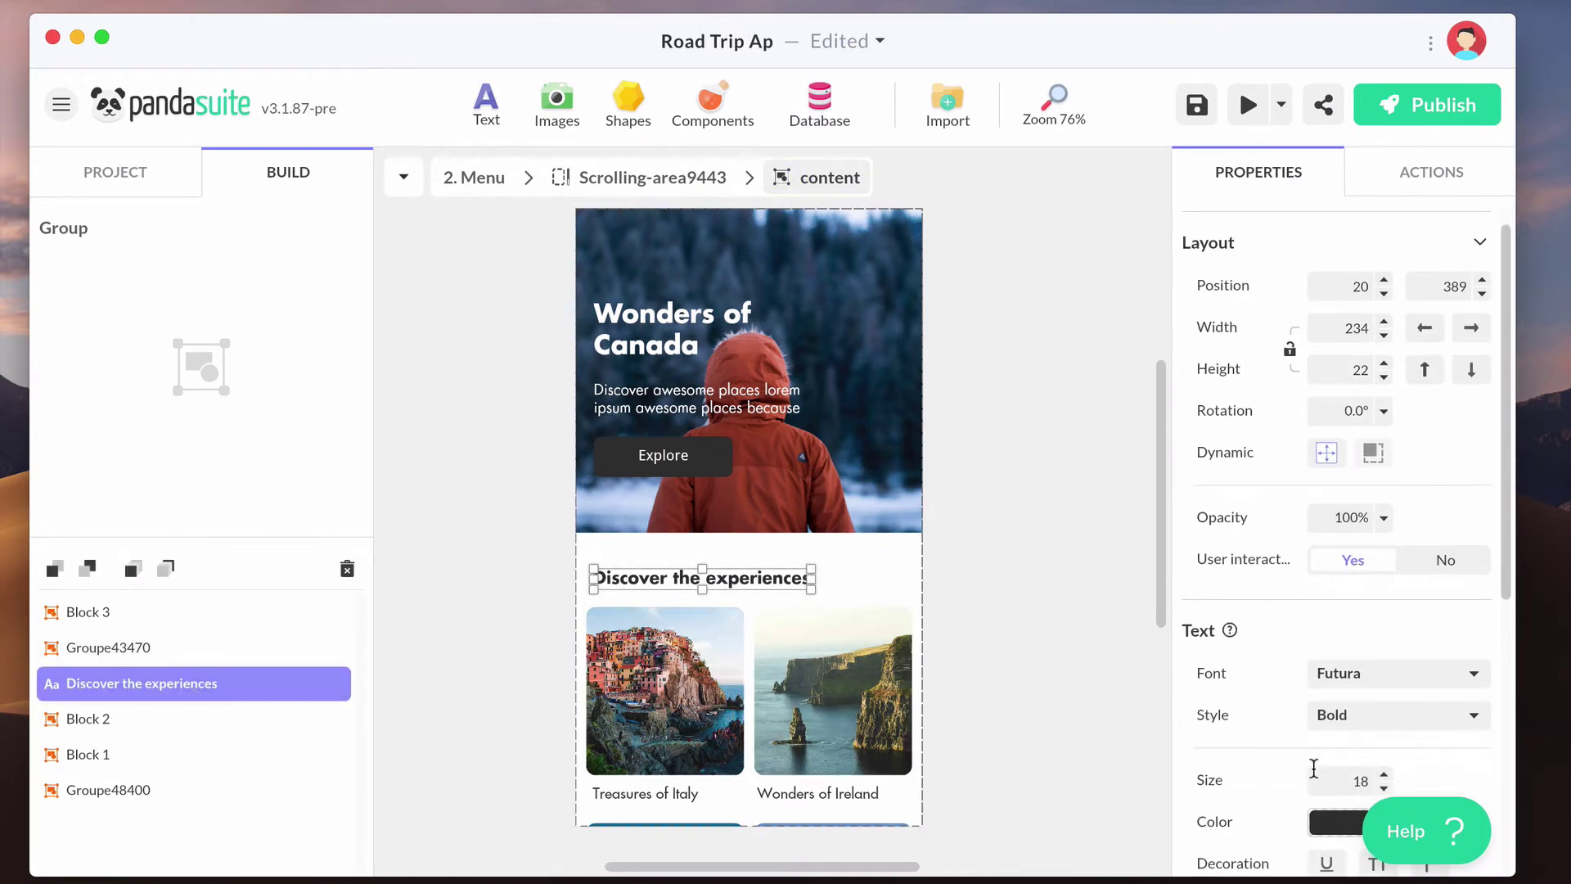
scroll(1314, 769, "down", 10)
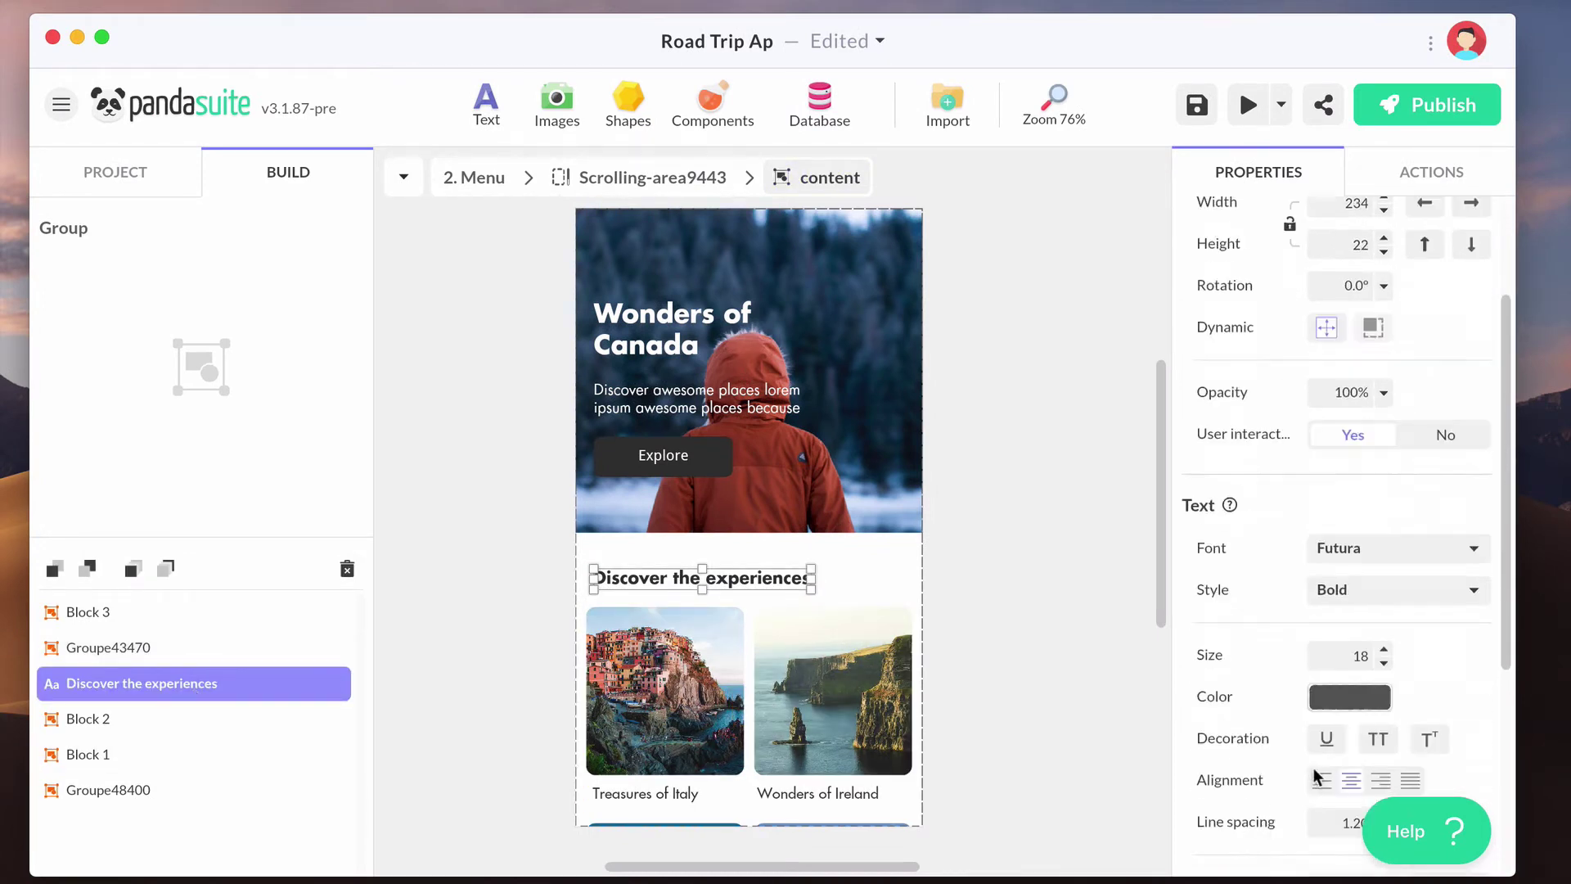
scroll(1319, 773, "up", 10)
scroll(1317, 778, "up", 2)
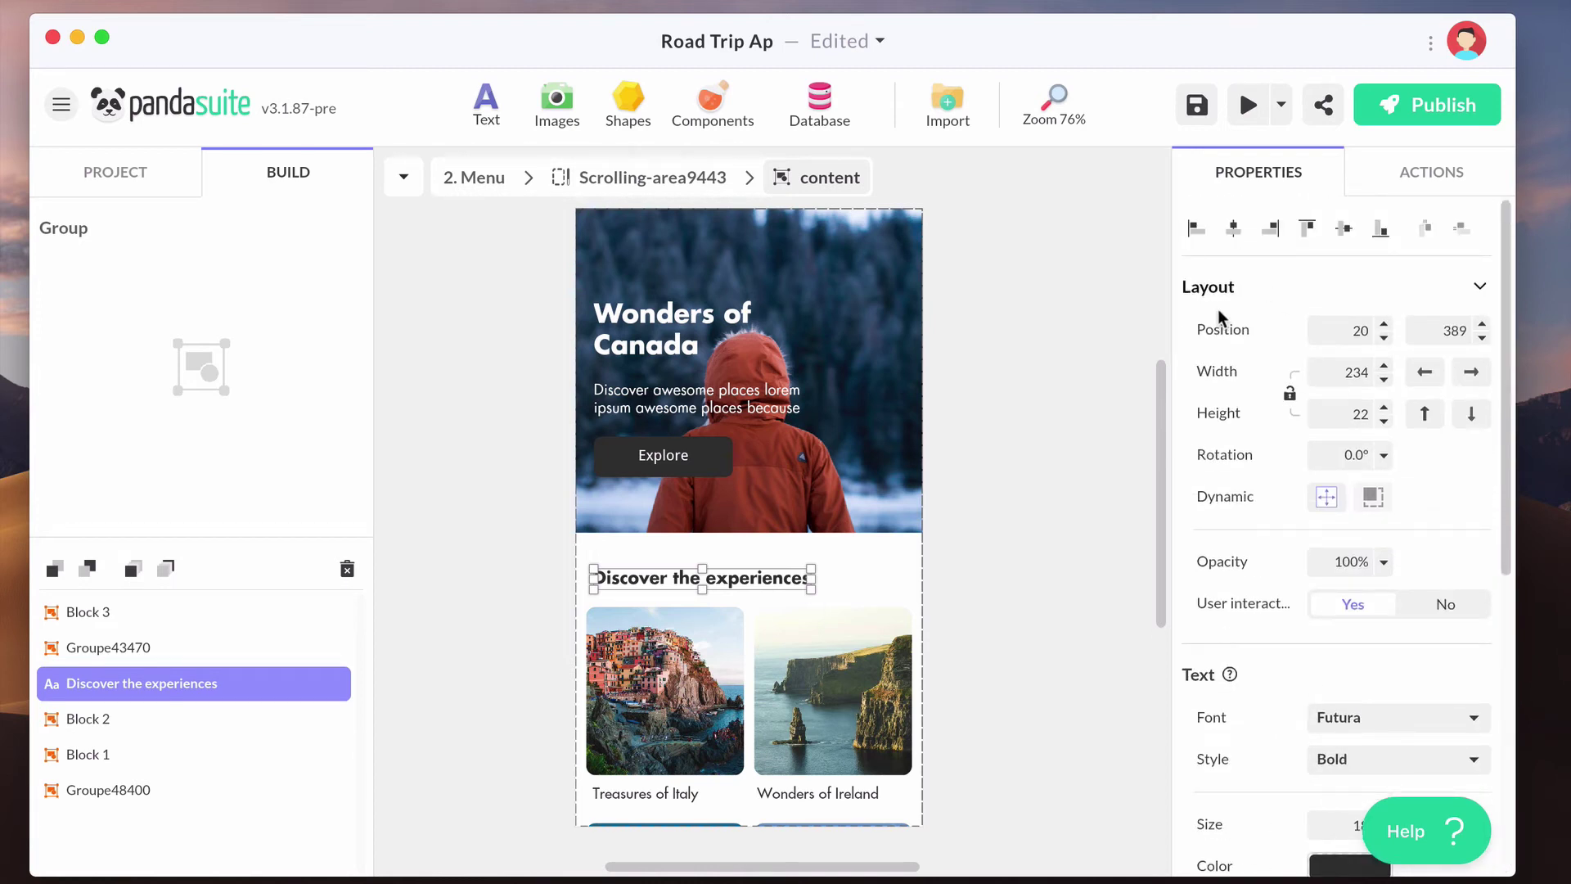
left_click(1479, 286)
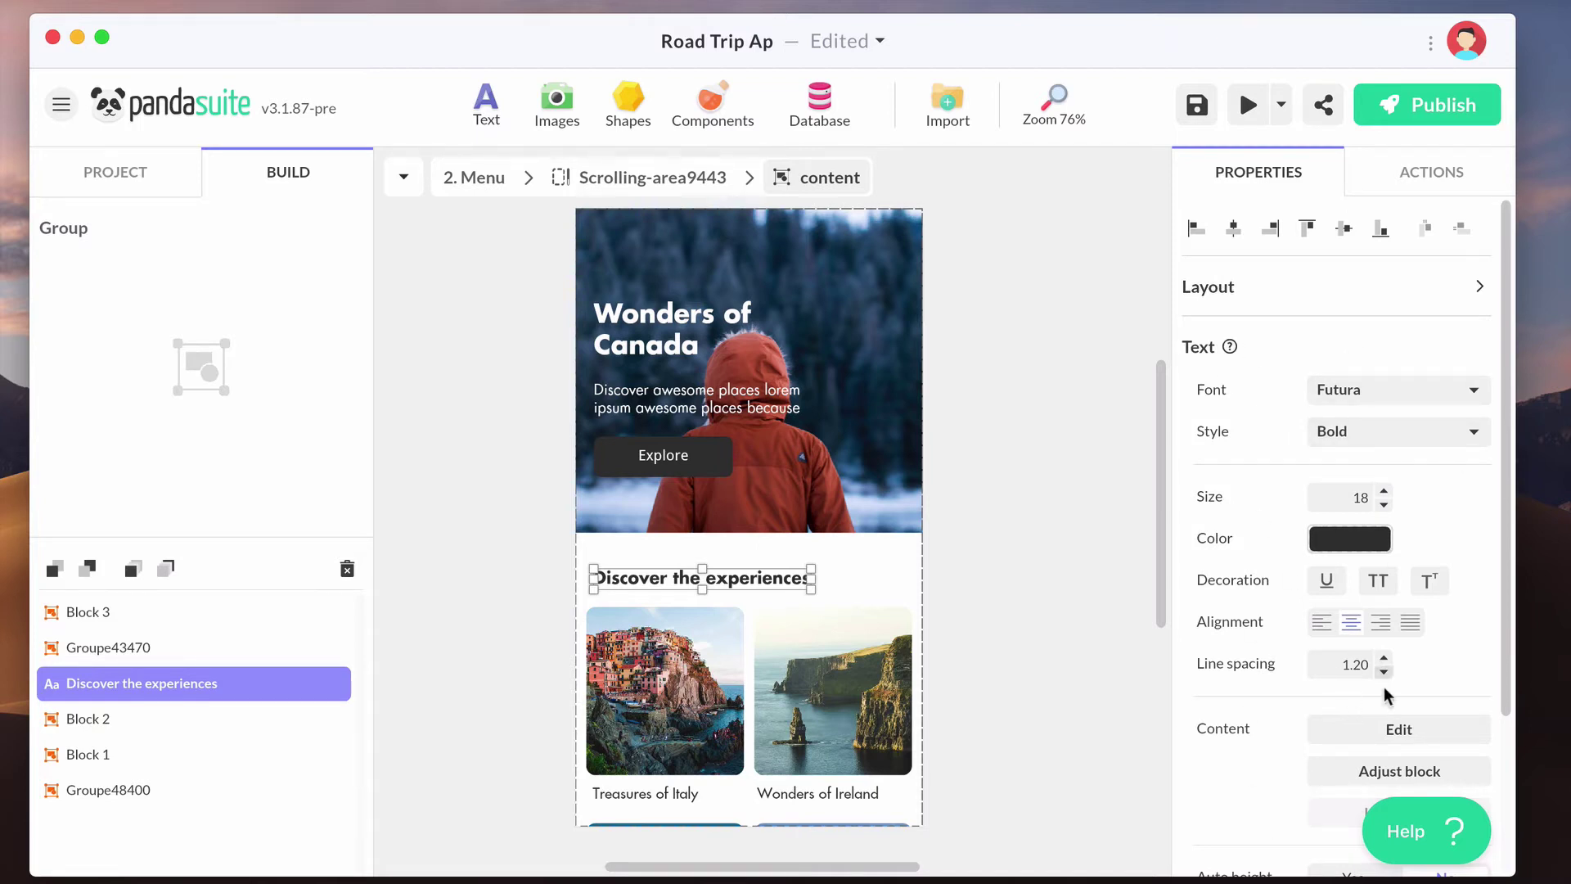
scroll(1264, 625, "down", 5)
scroll(1264, 625, "up", 5)
Step: Begin a Single tap/click interaction on the heading, then dismiss it without adding an action
left_click(1413, 180)
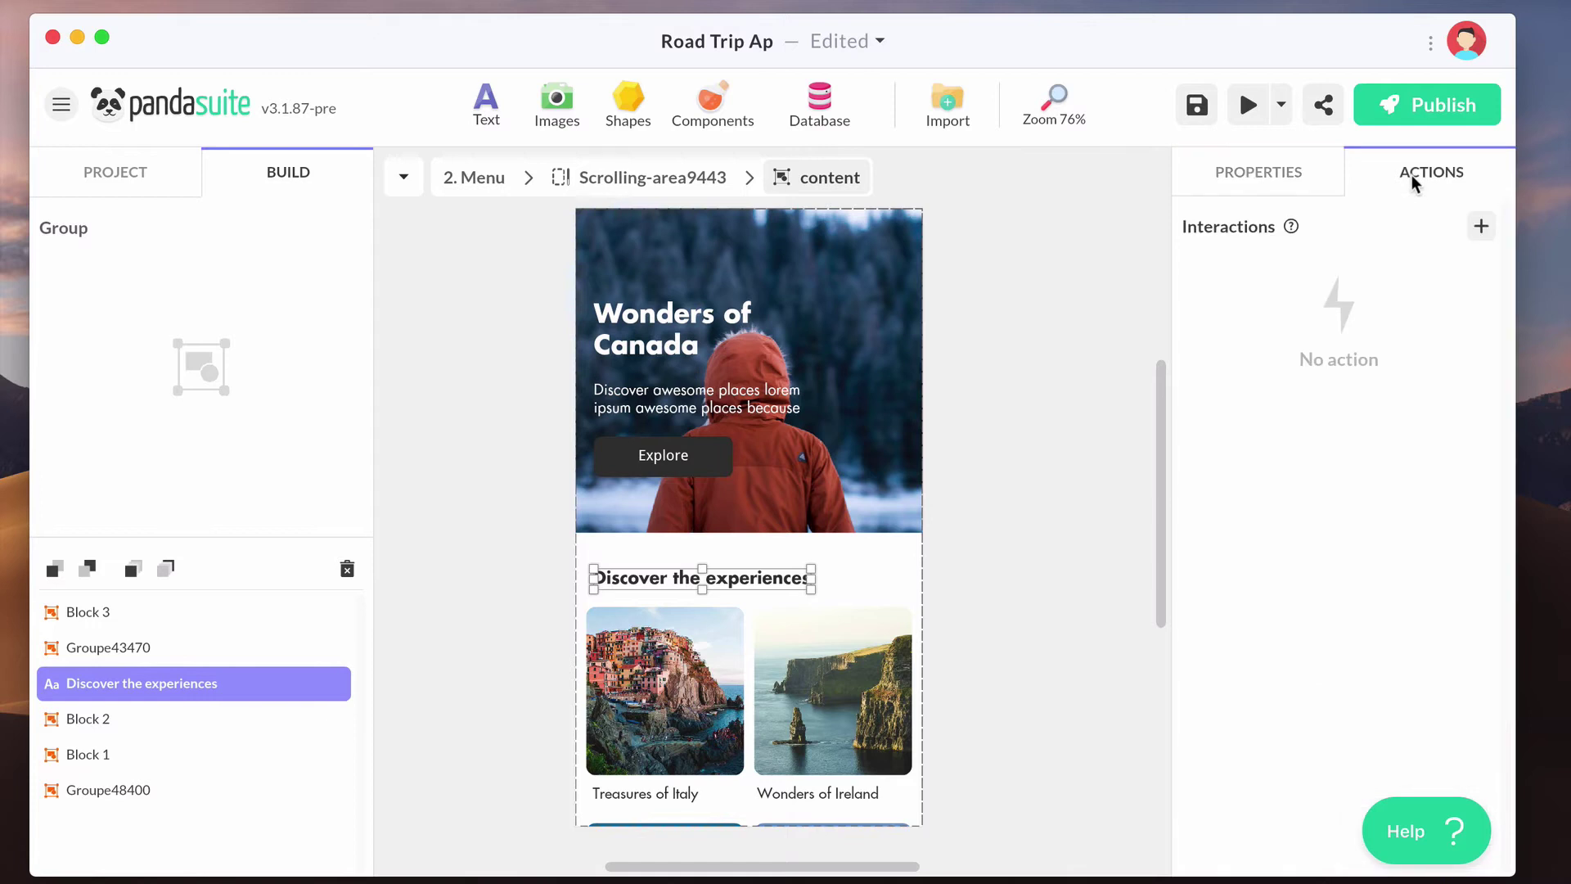
left_click(1484, 231)
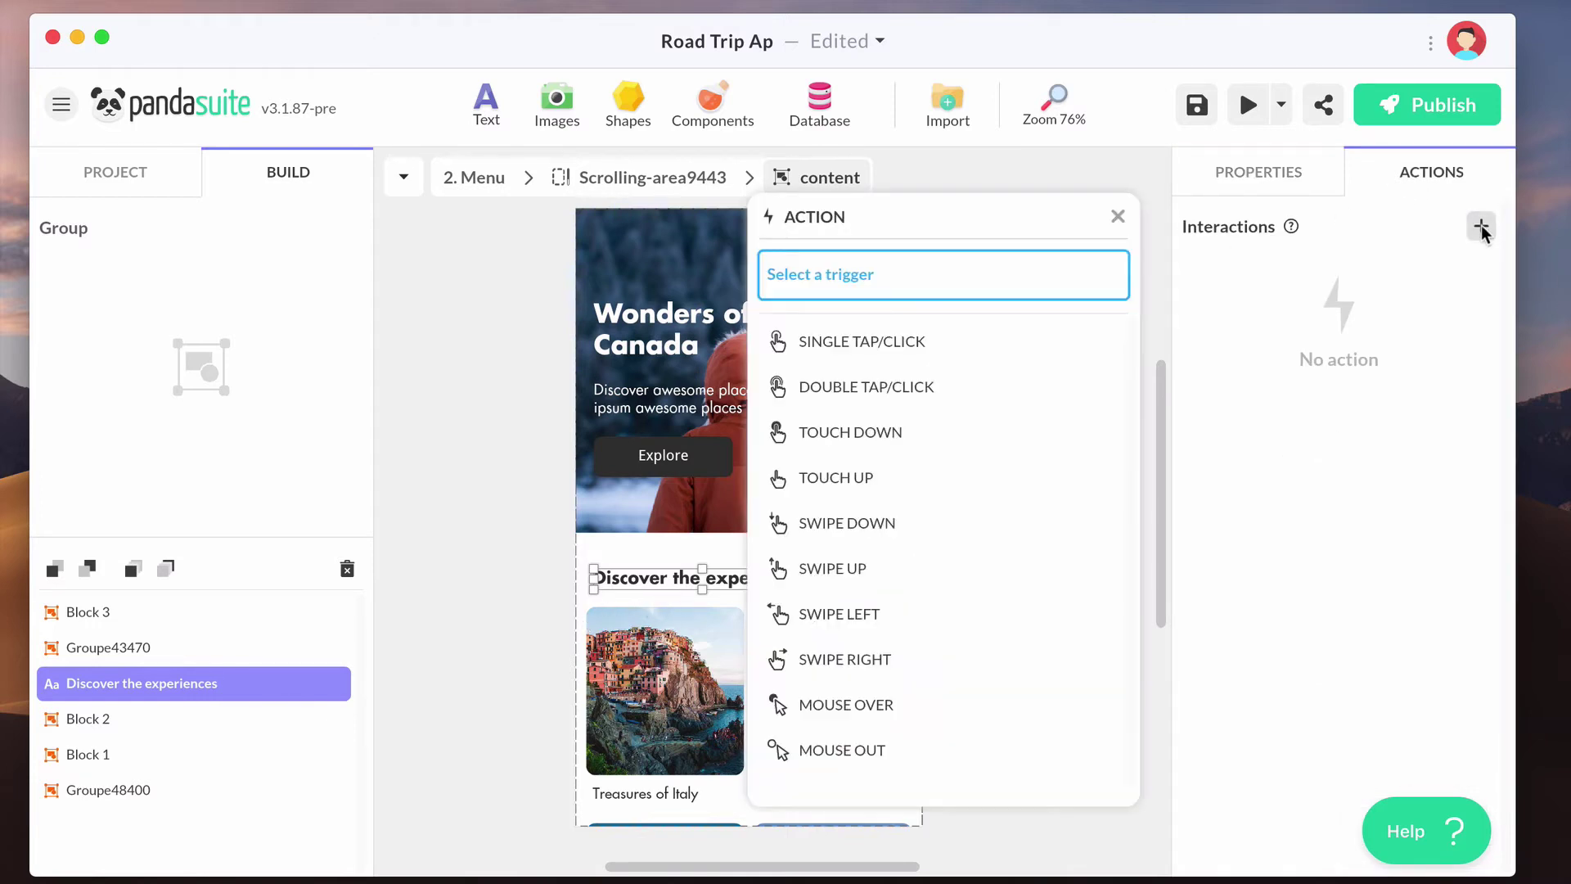
left_click(872, 341)
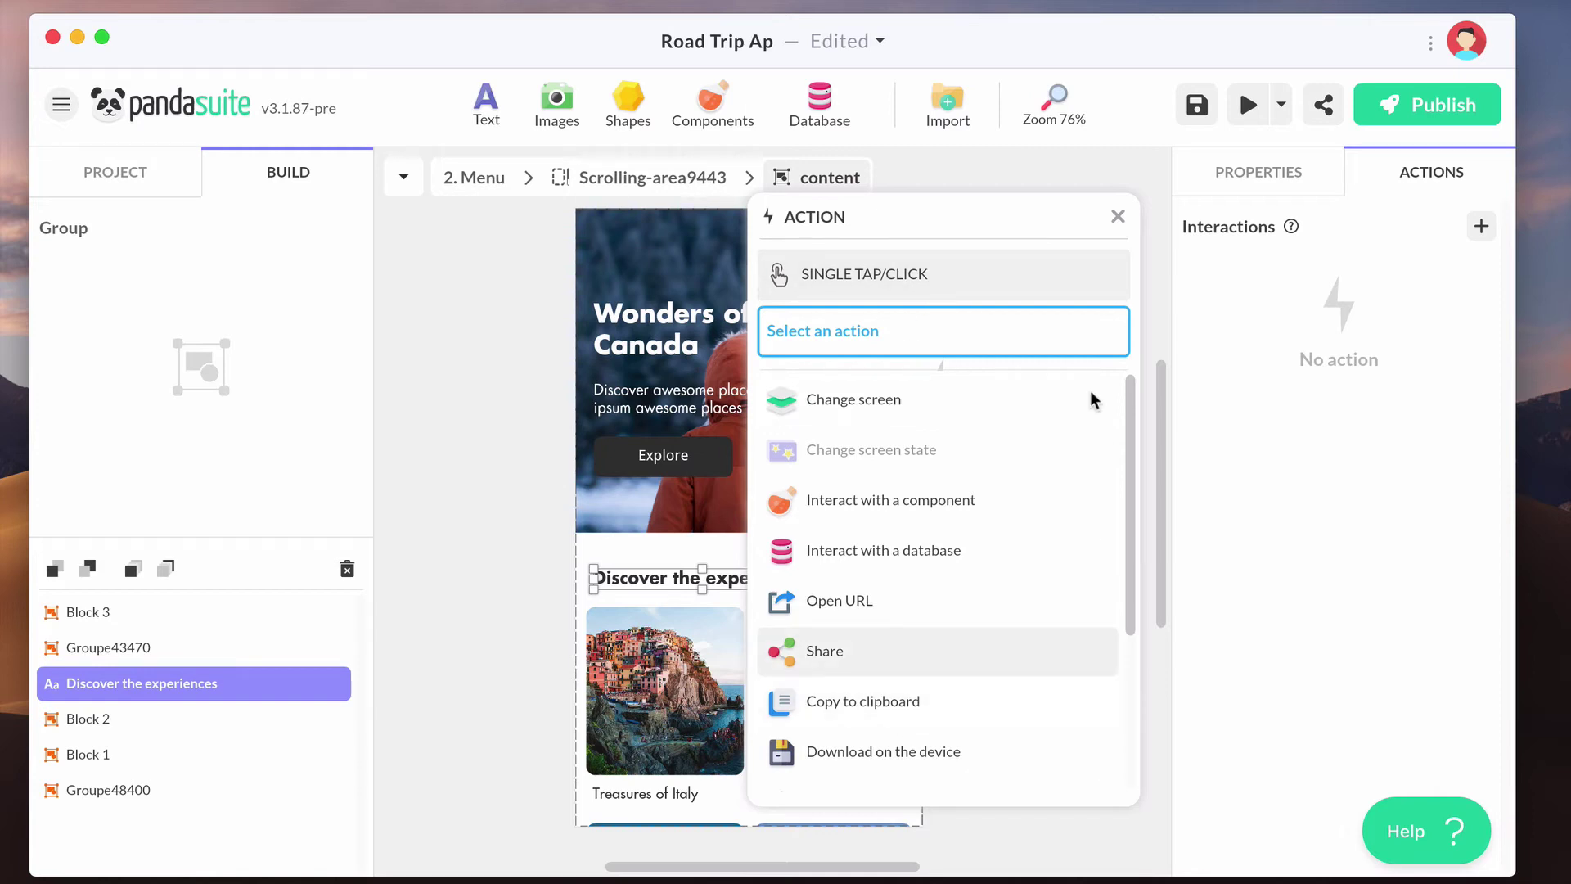
left_click(1121, 214)
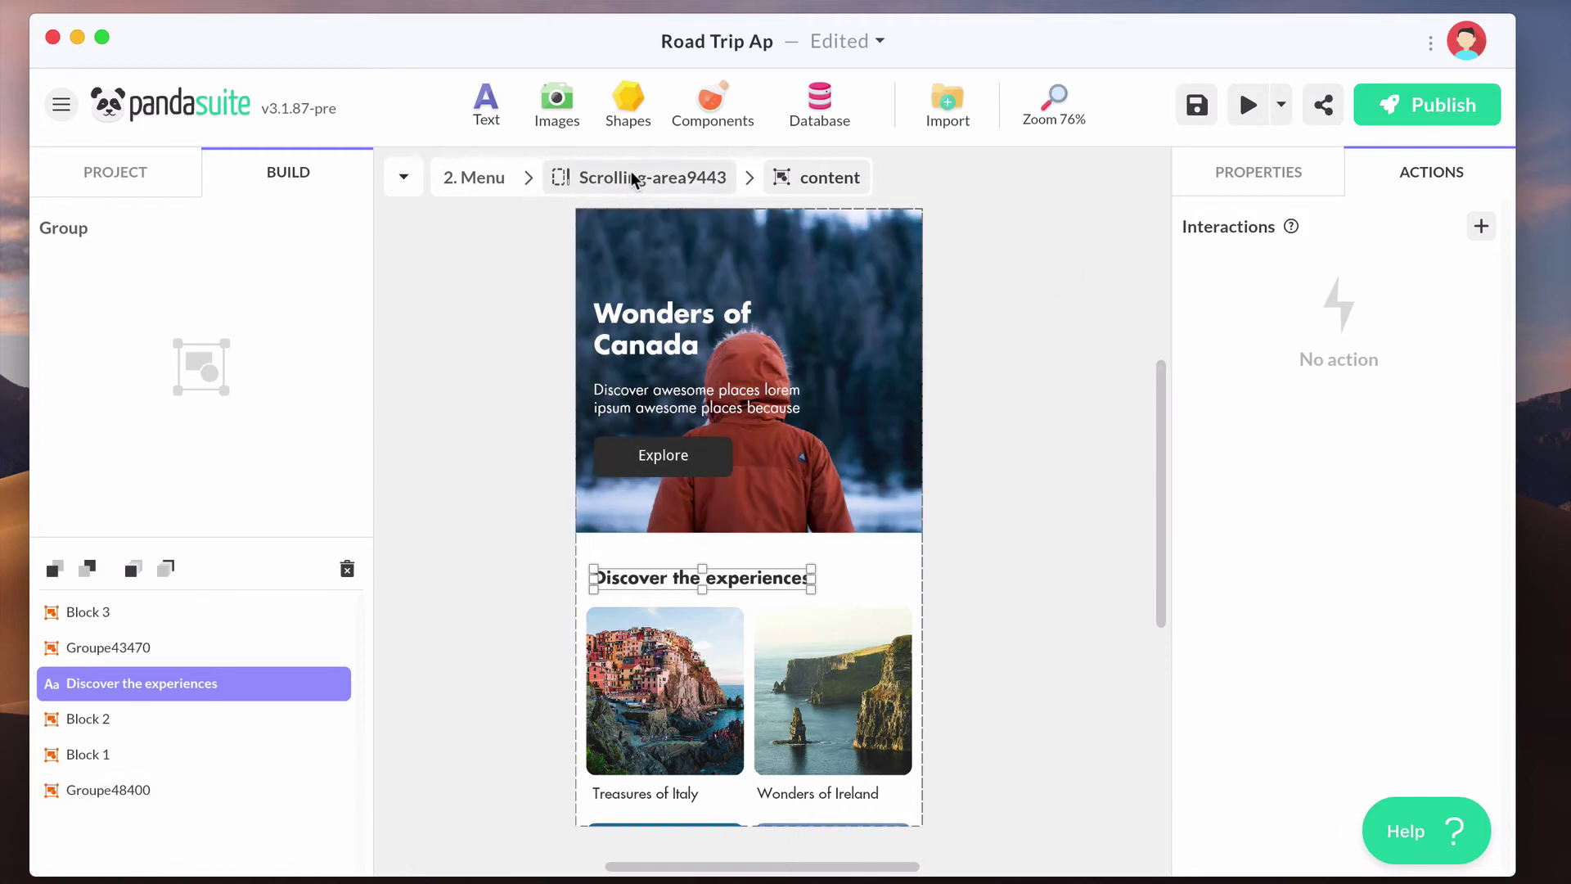
Step: Step up to the 2. Menu level and cycle the layer list through Foregrounds and Backgrounds back to Screens
left_click(631, 175)
left_click(491, 177)
left_click(405, 176)
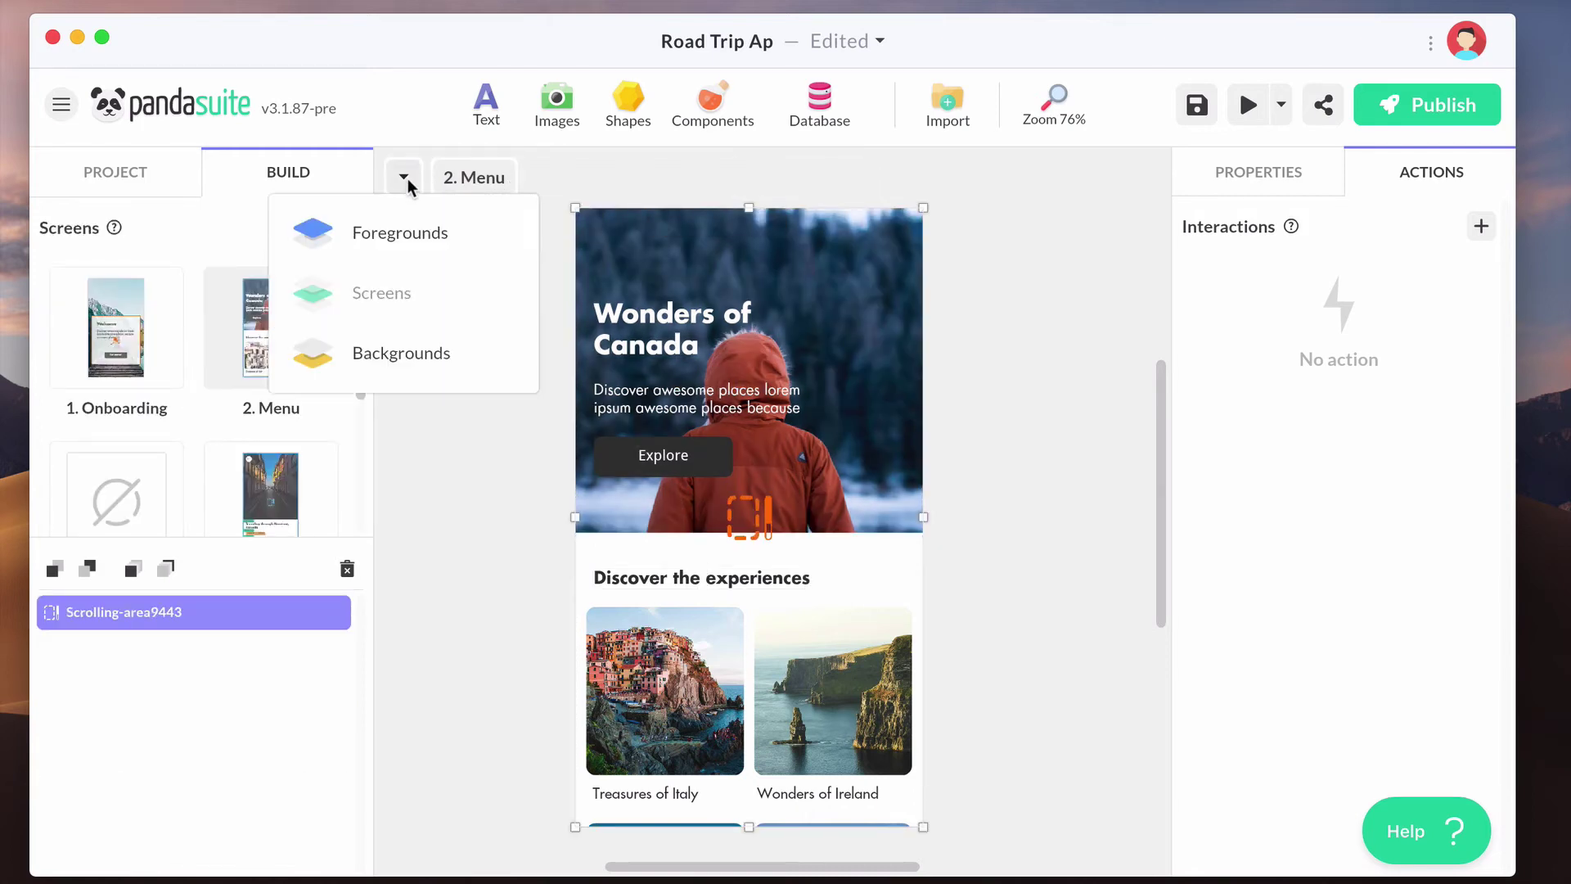
left_click(396, 248)
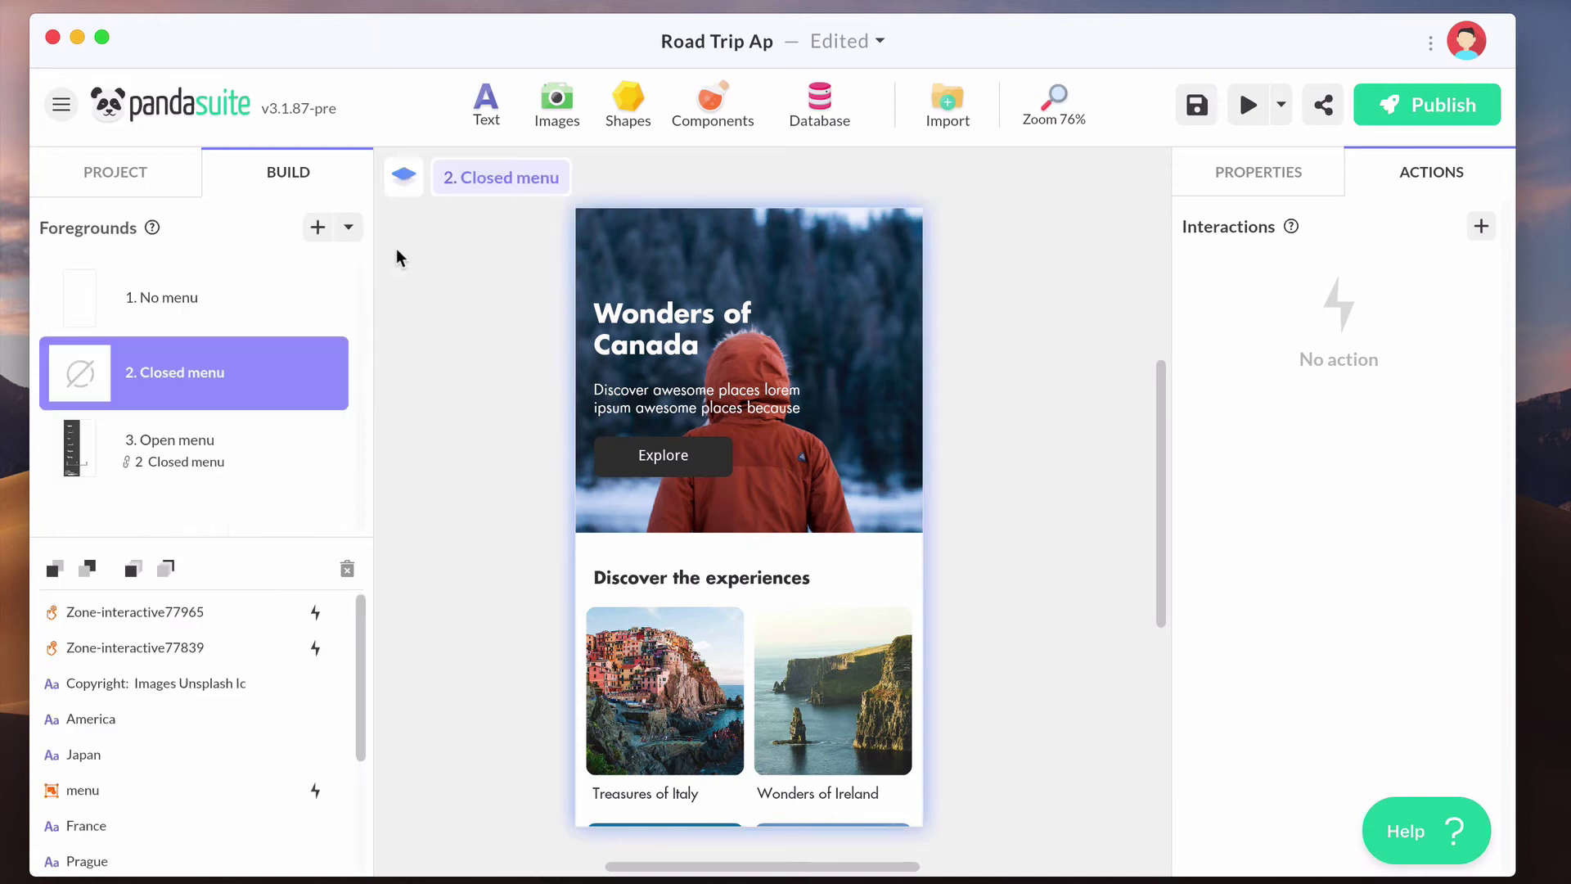
left_click(404, 177)
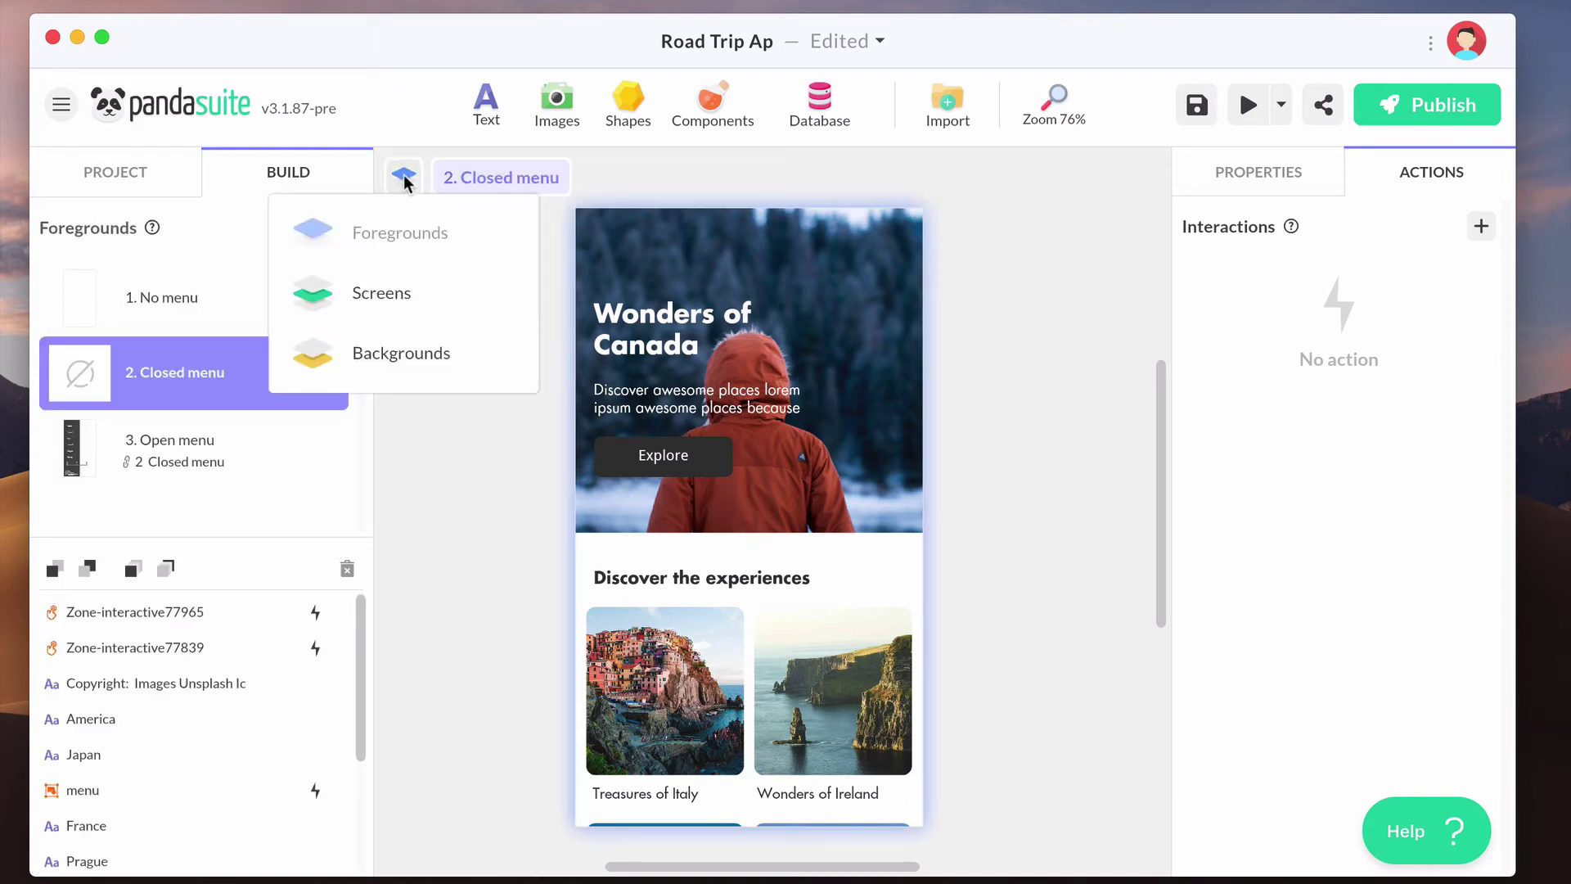
left_click(368, 361)
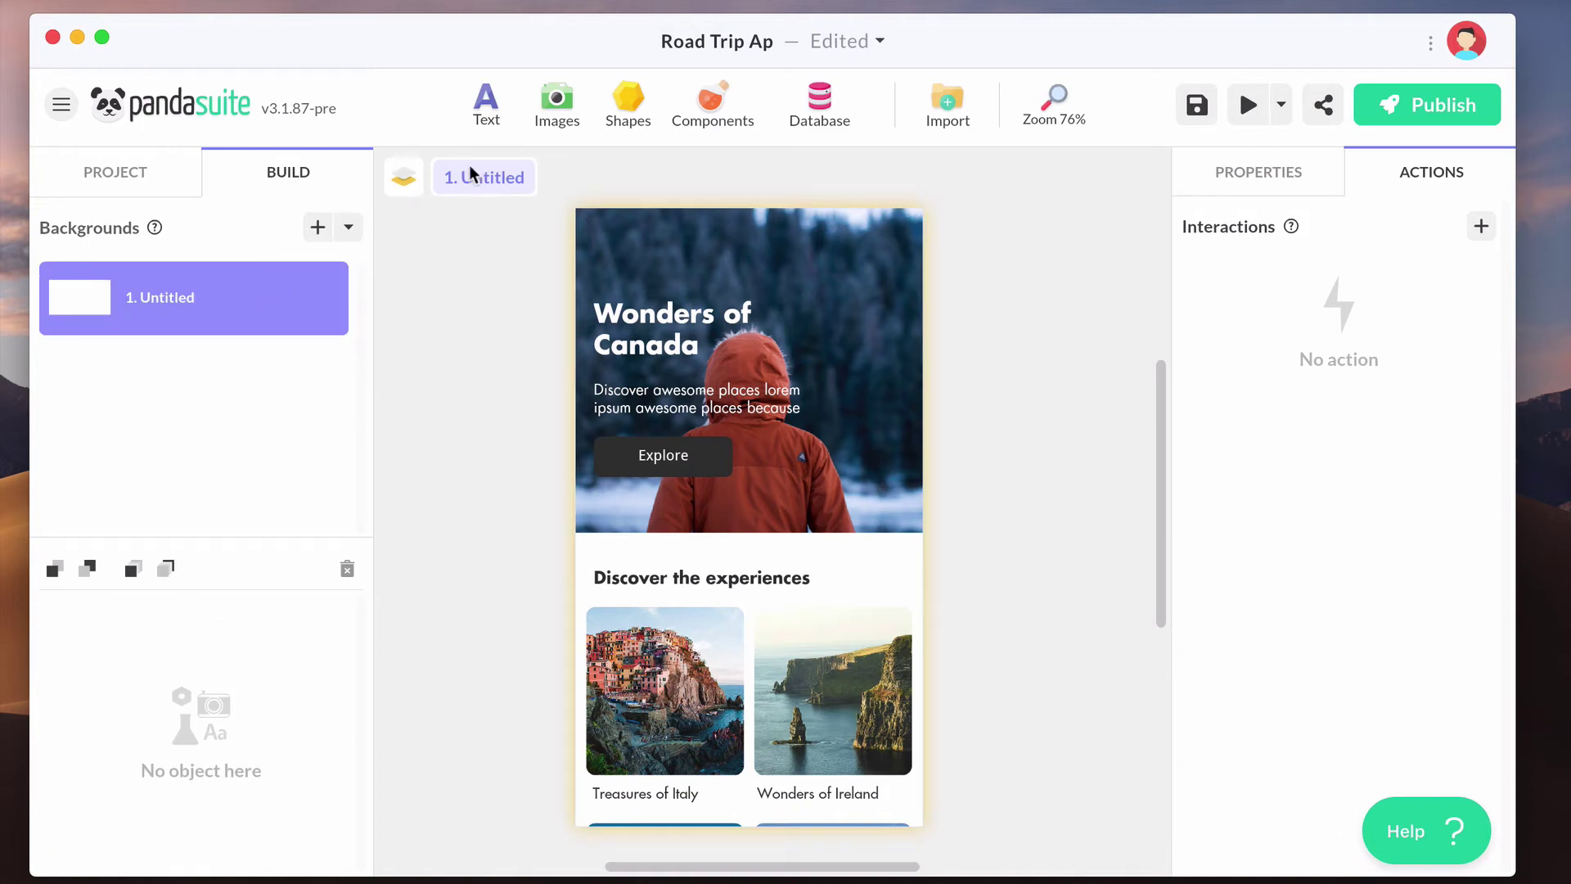
left_click(406, 178)
left_click(384, 279)
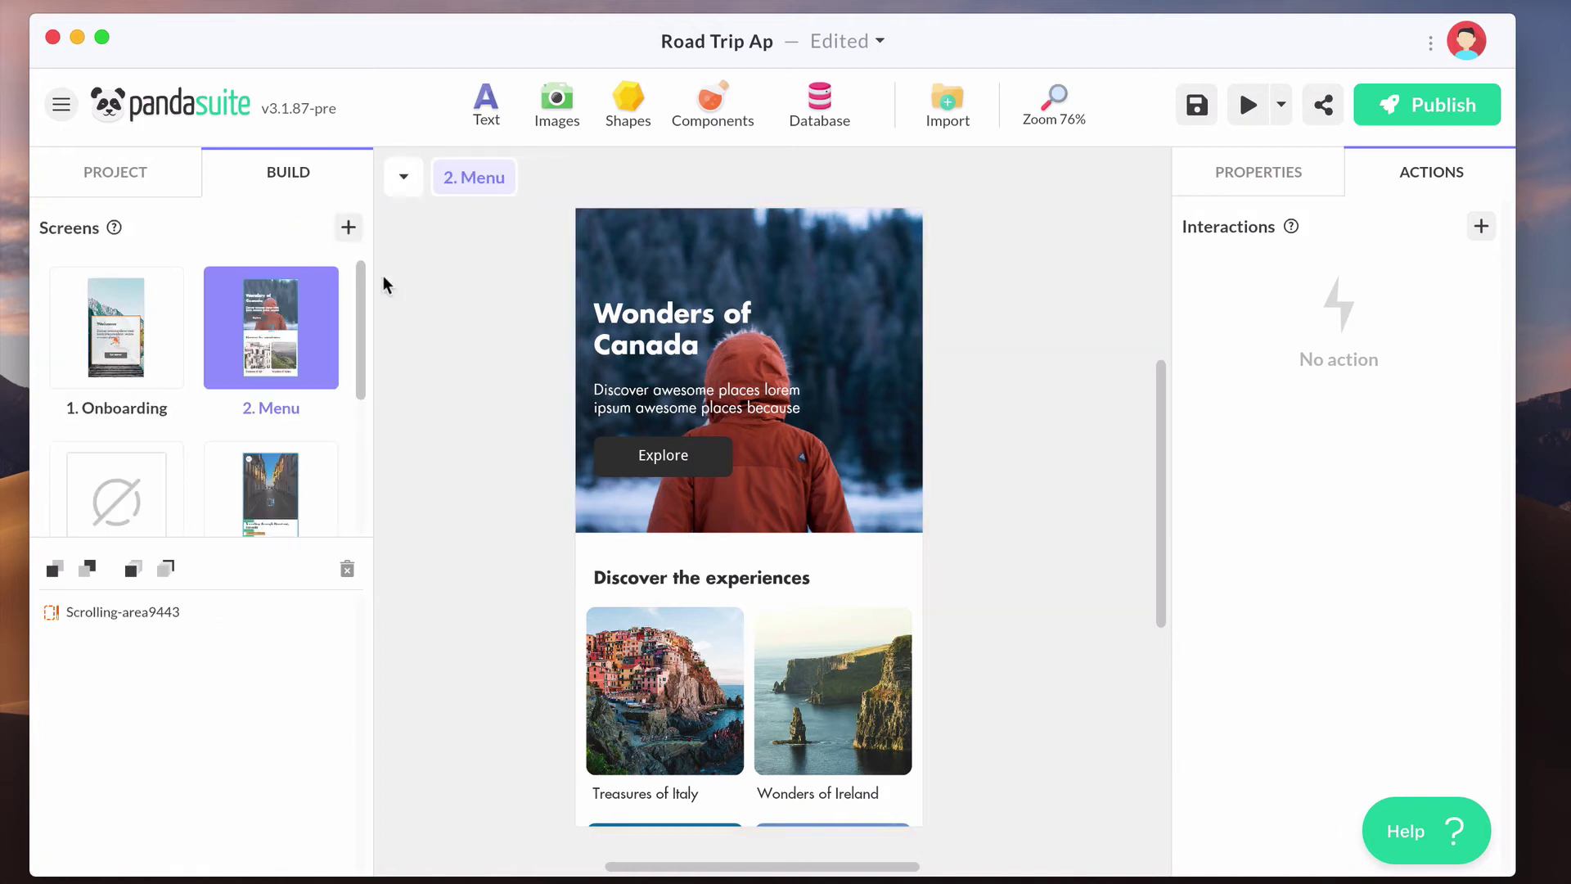
left_click(112, 183)
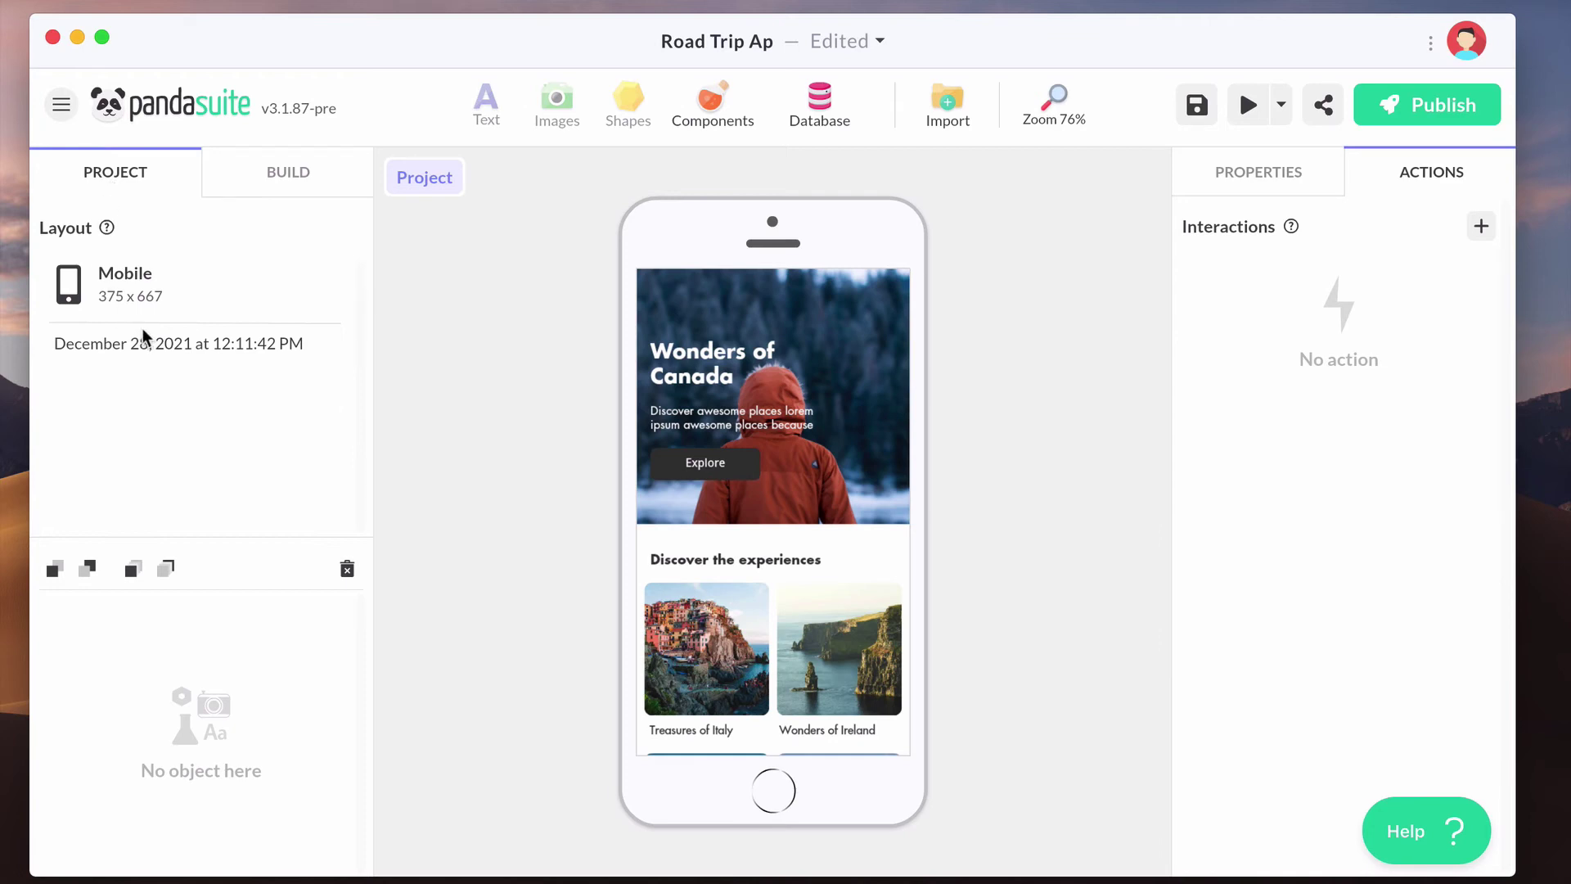
Step: Add the PandaSuite Database to the project from the Database menu
left_click(1272, 187)
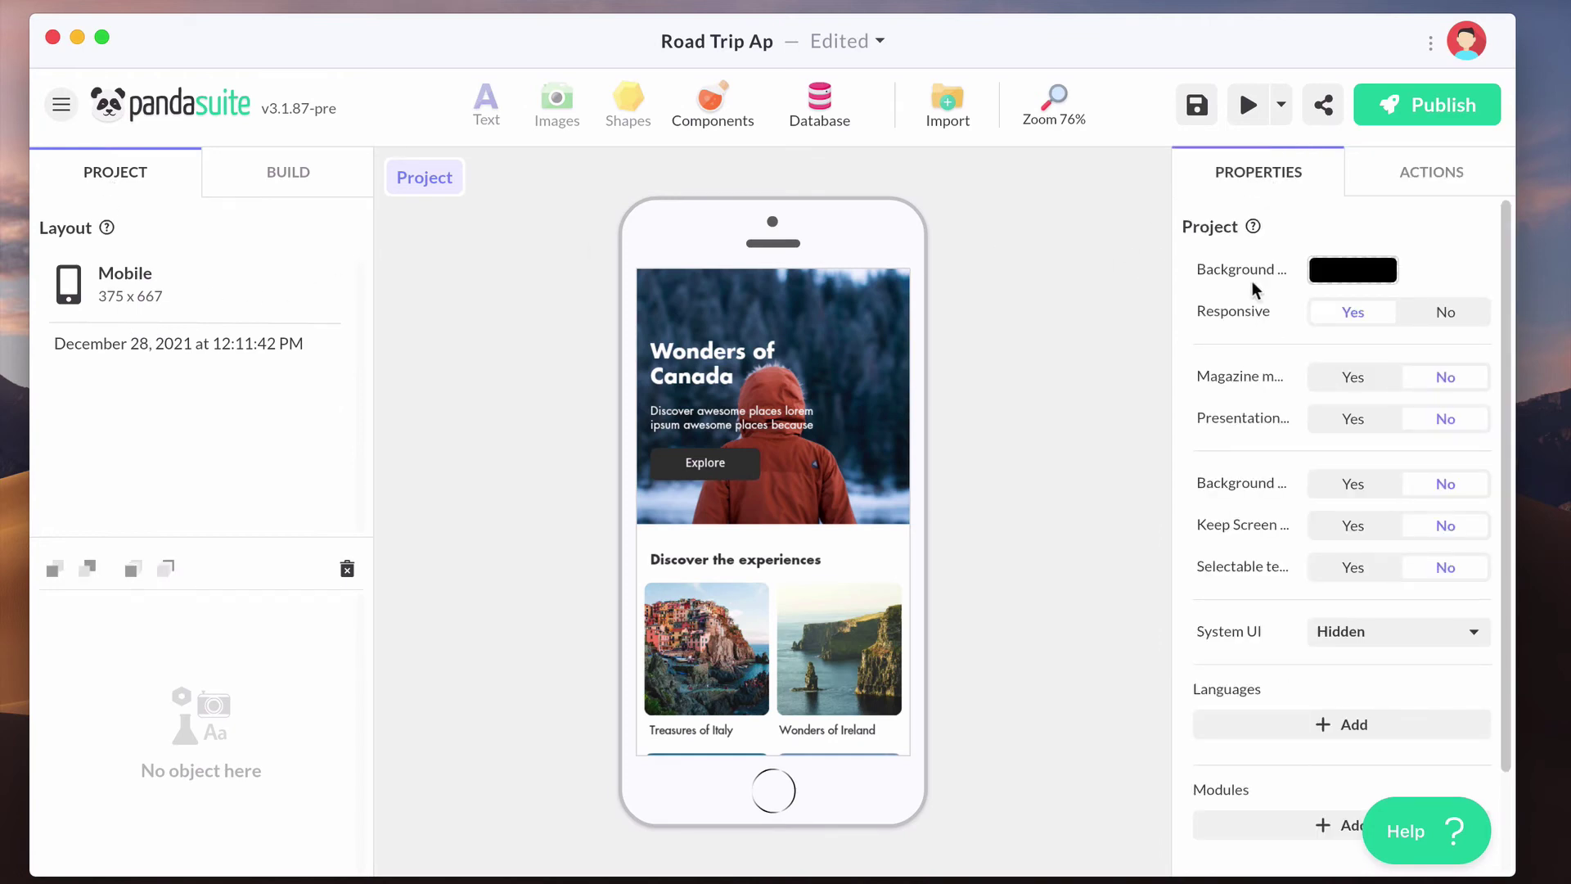
scroll(1236, 696, "down", 3)
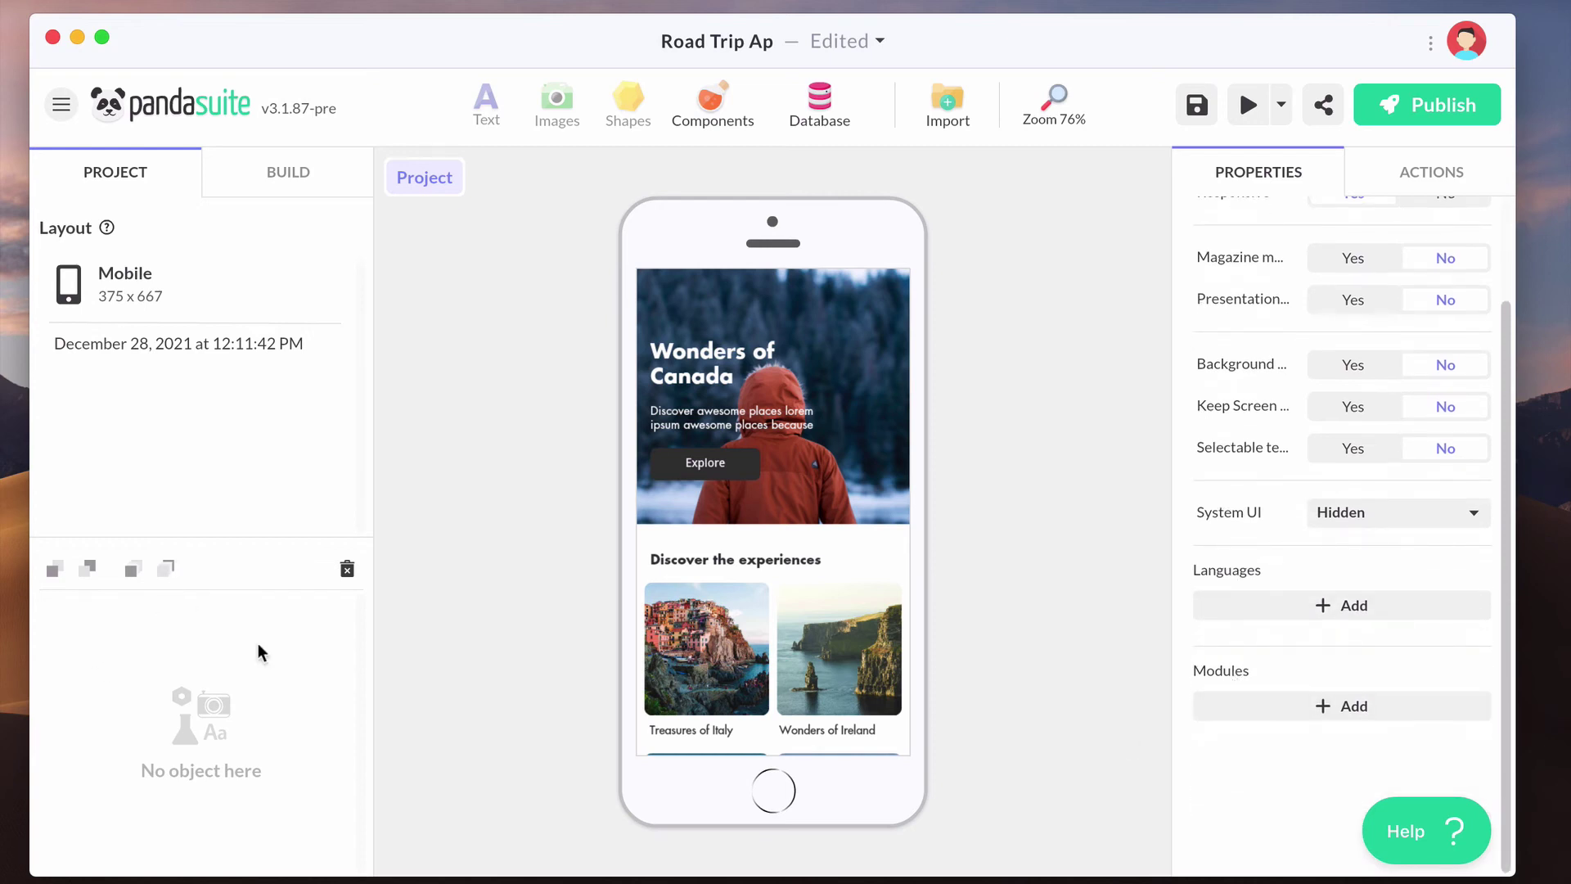
left_click(836, 100)
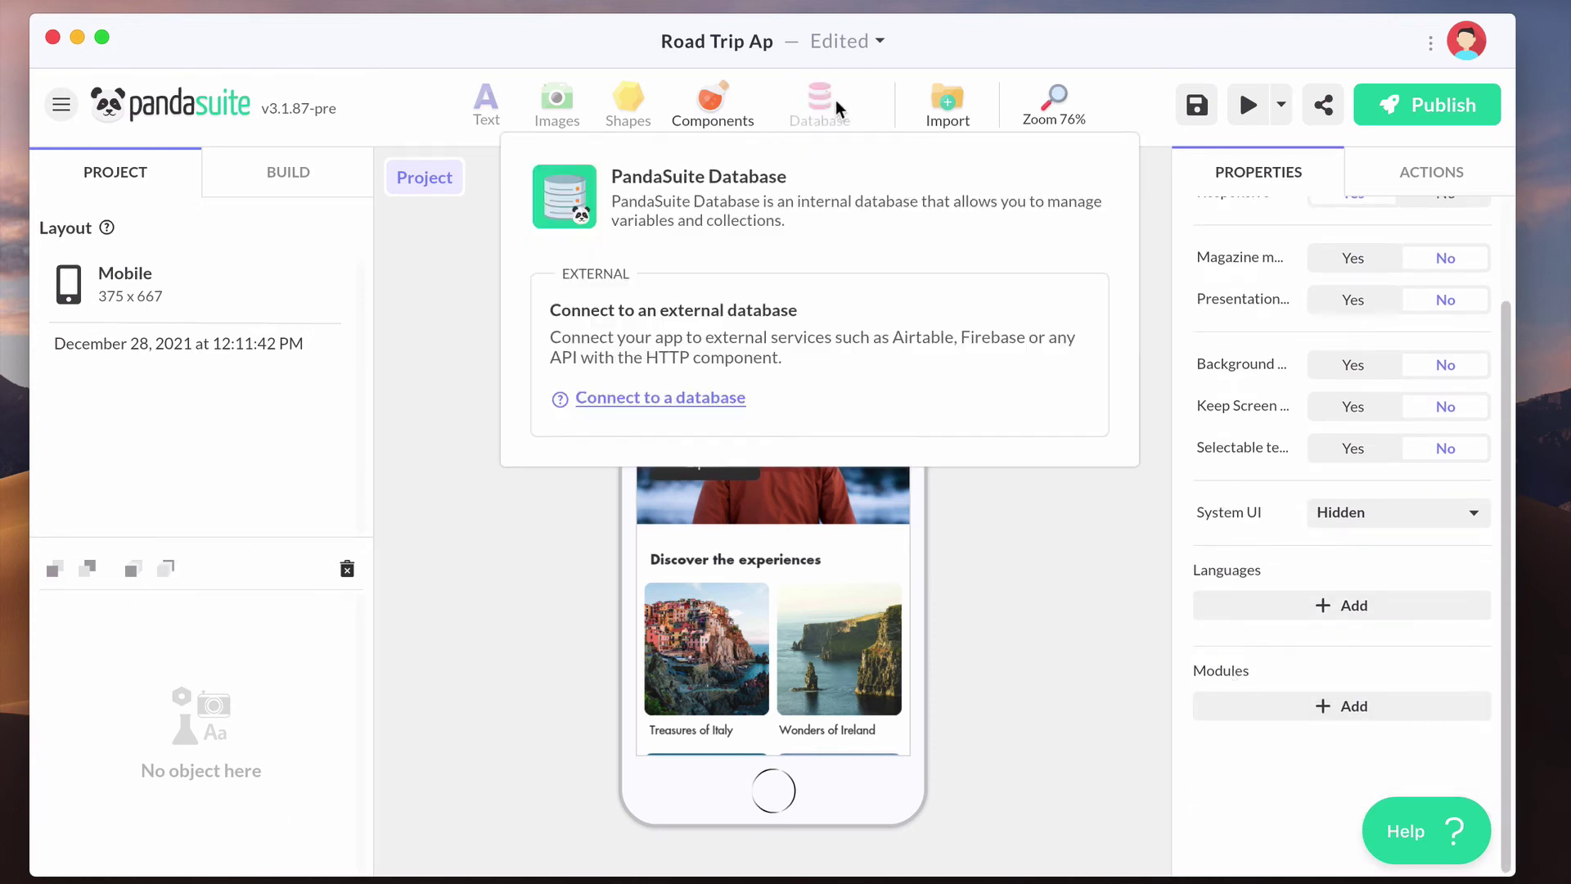
left_click(773, 214)
Step: Add a Timer component and review its interactions without creating a trigger
left_click(686, 105)
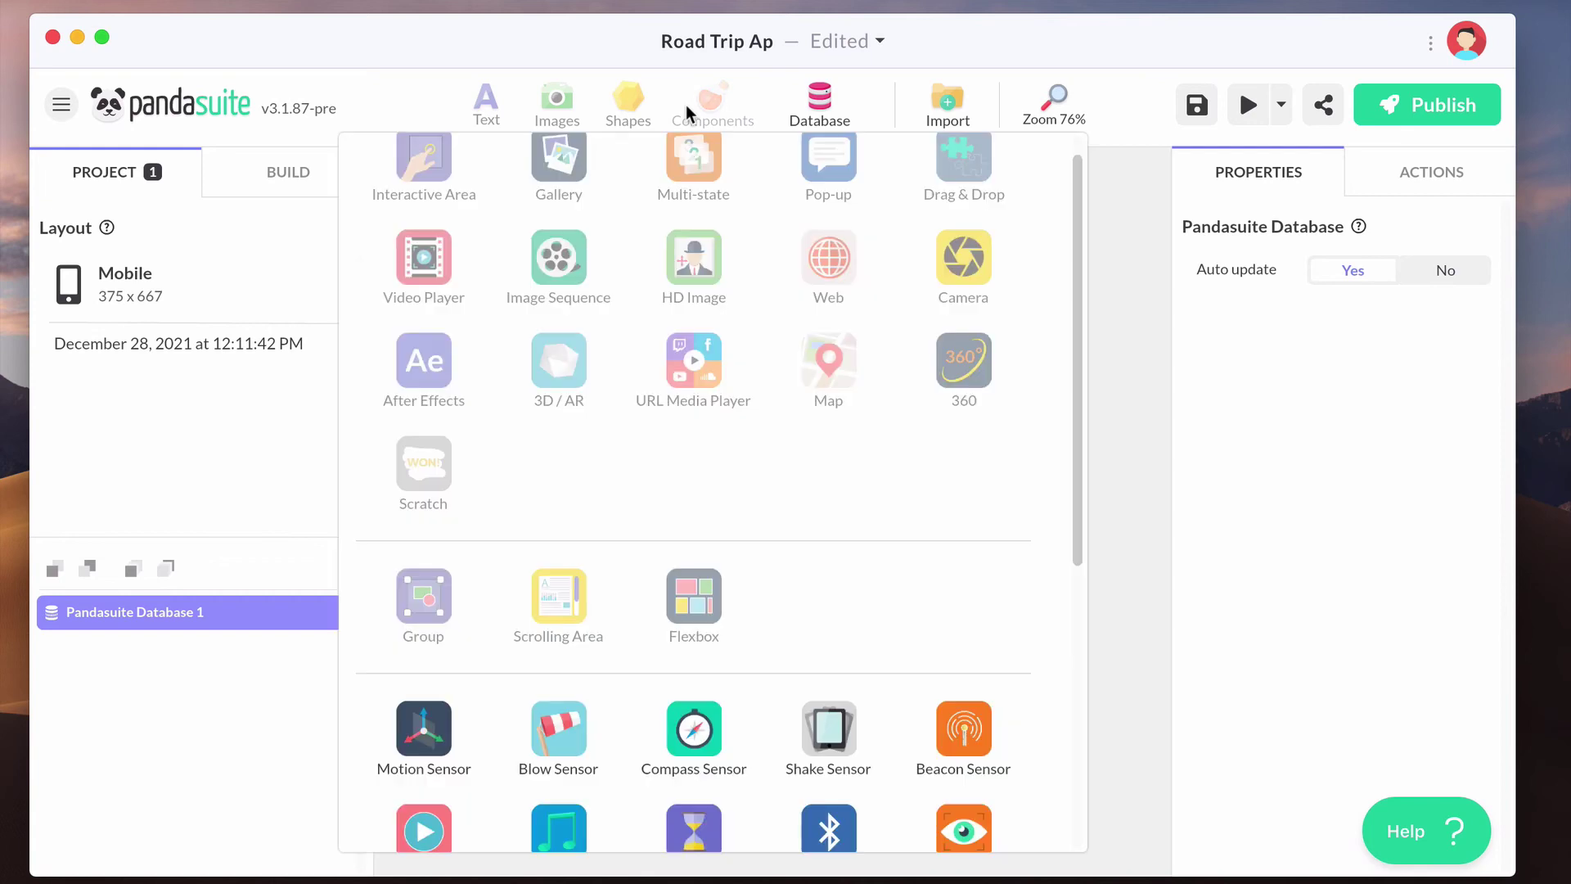
scroll(738, 447, "down", 2)
scroll(738, 447, "down", 3)
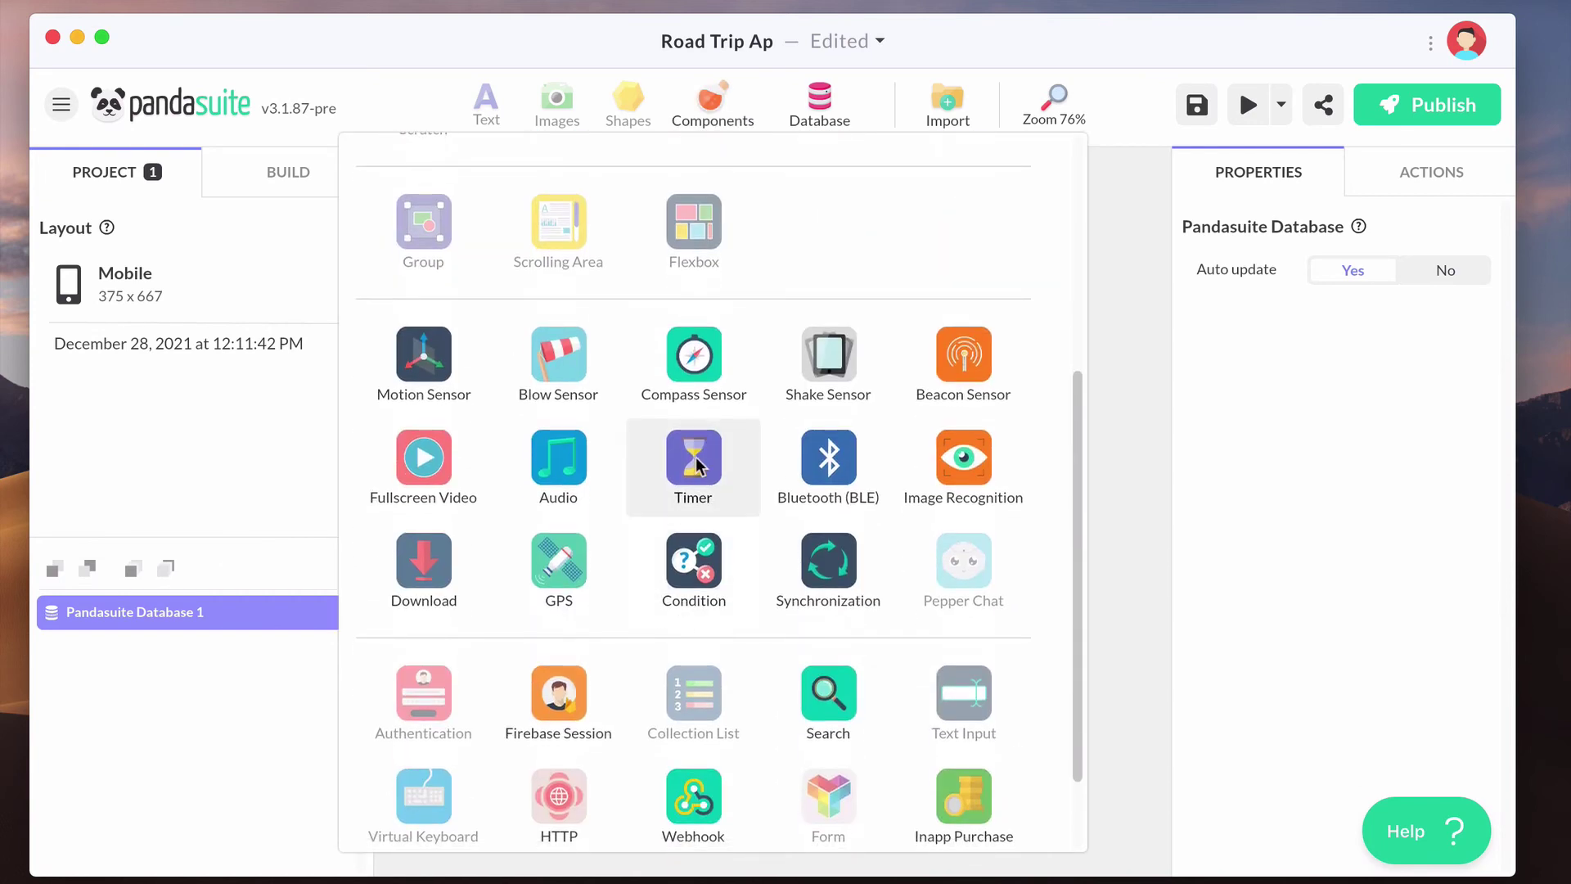
left_click(695, 458)
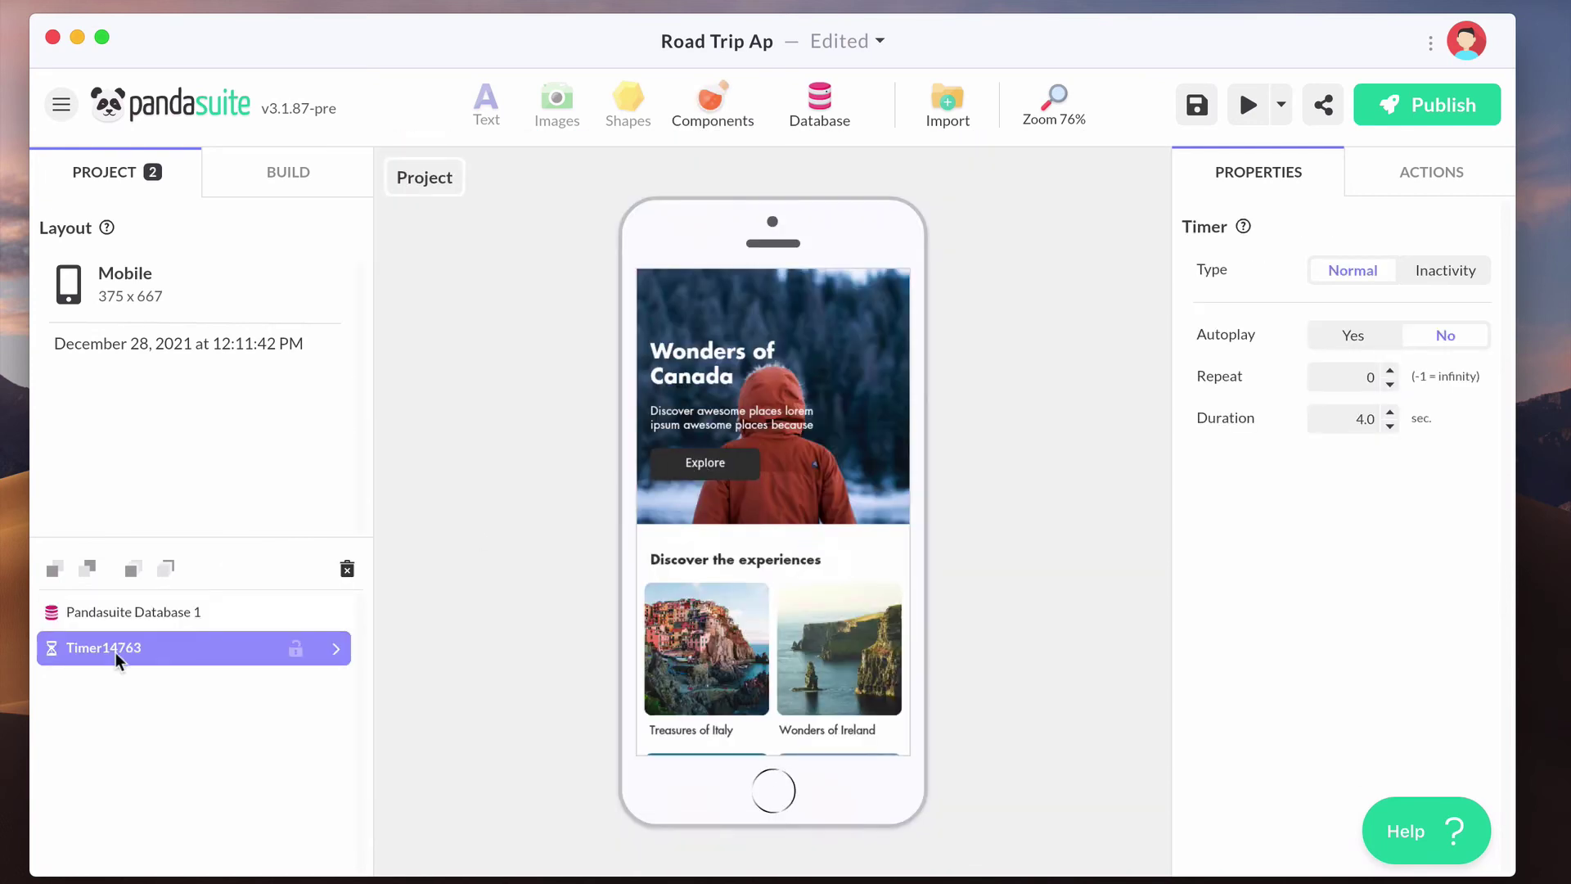
left_click(1445, 172)
left_click(1030, 528)
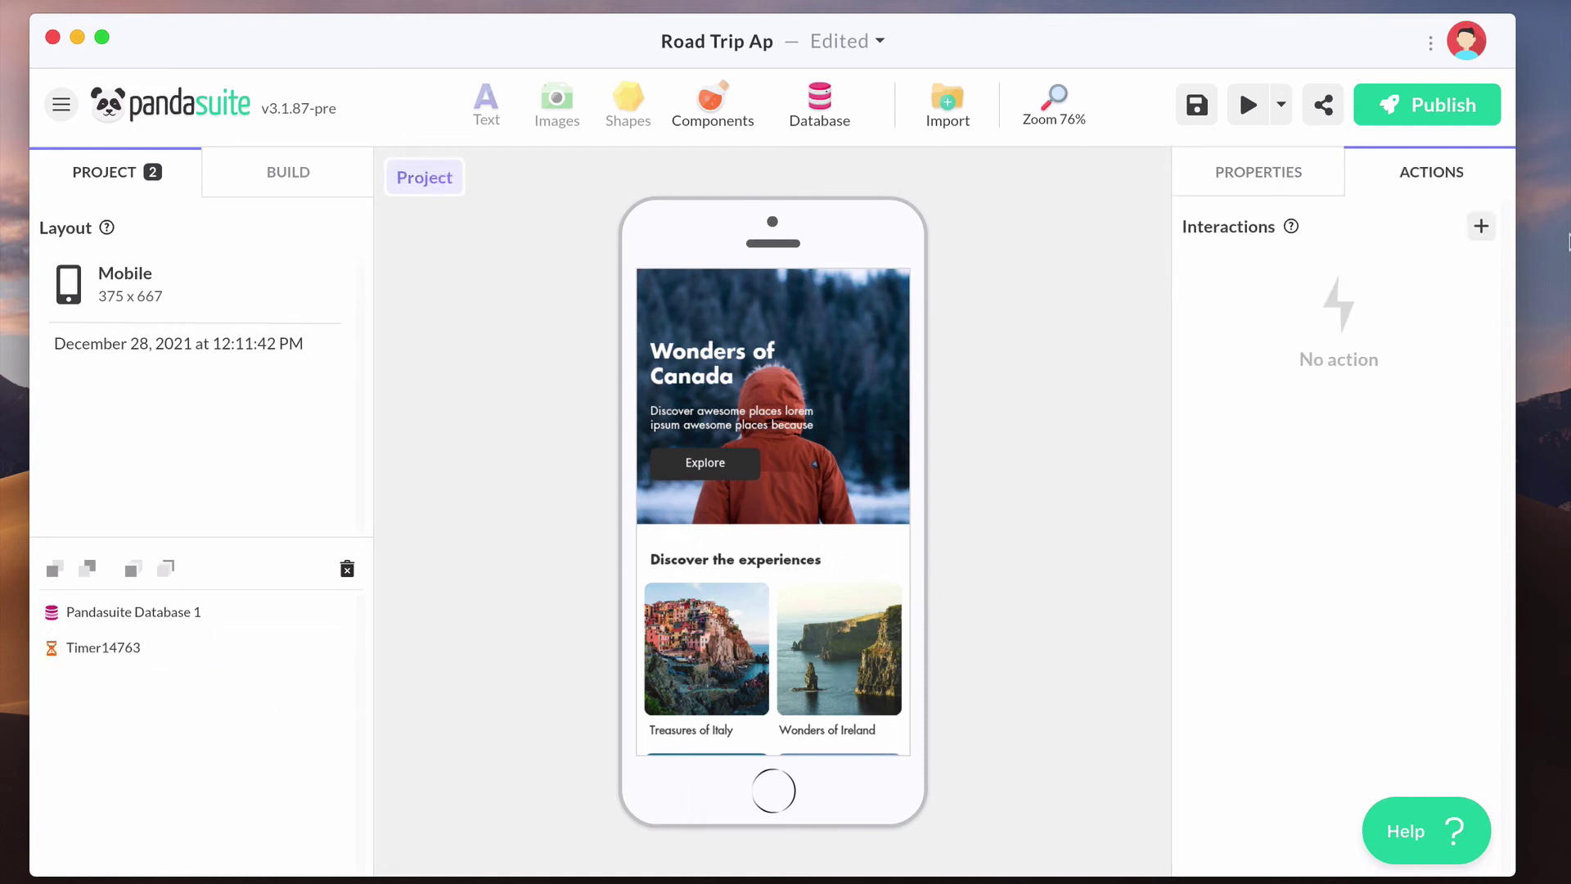
left_click(1481, 226)
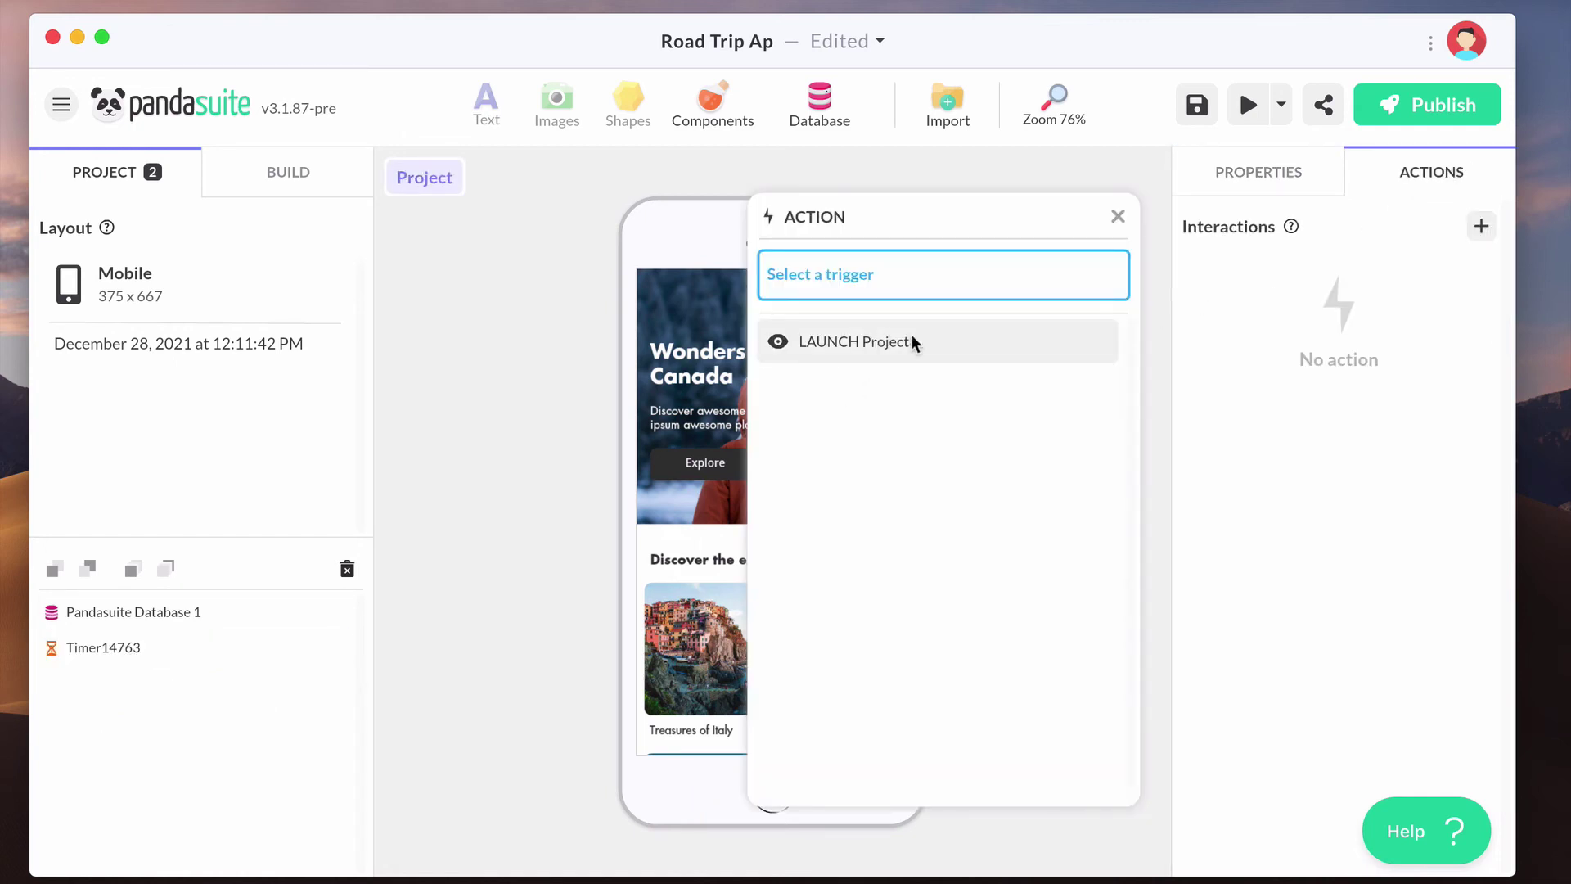
left_click(1246, 168)
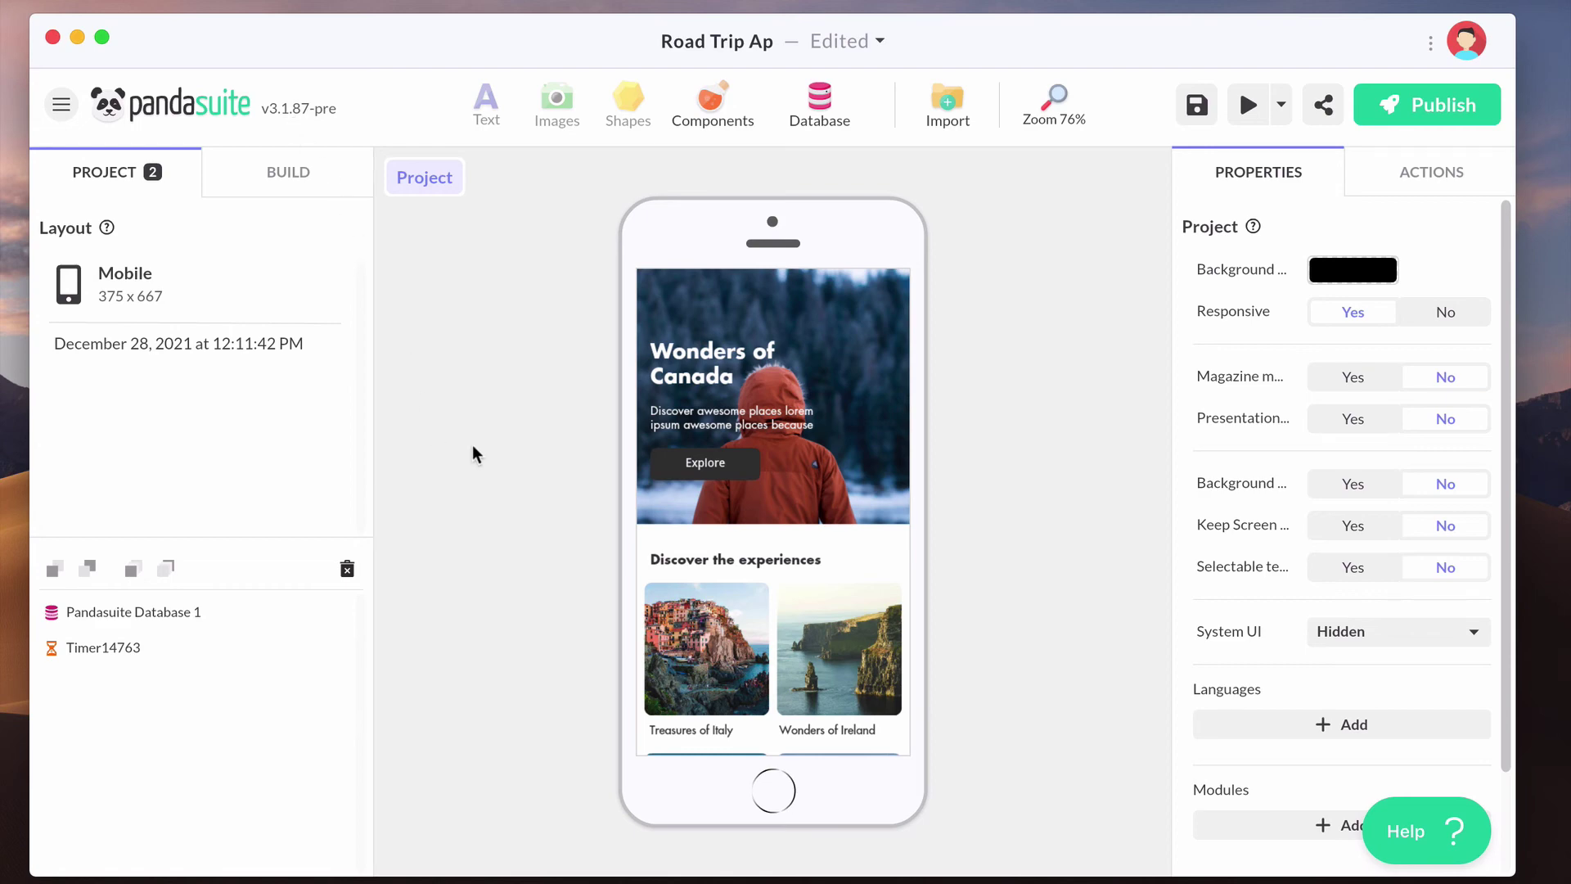
Step: Save Road Trip Ap, then preview it, trying Explore and the back arrow before closing
left_click(288, 173)
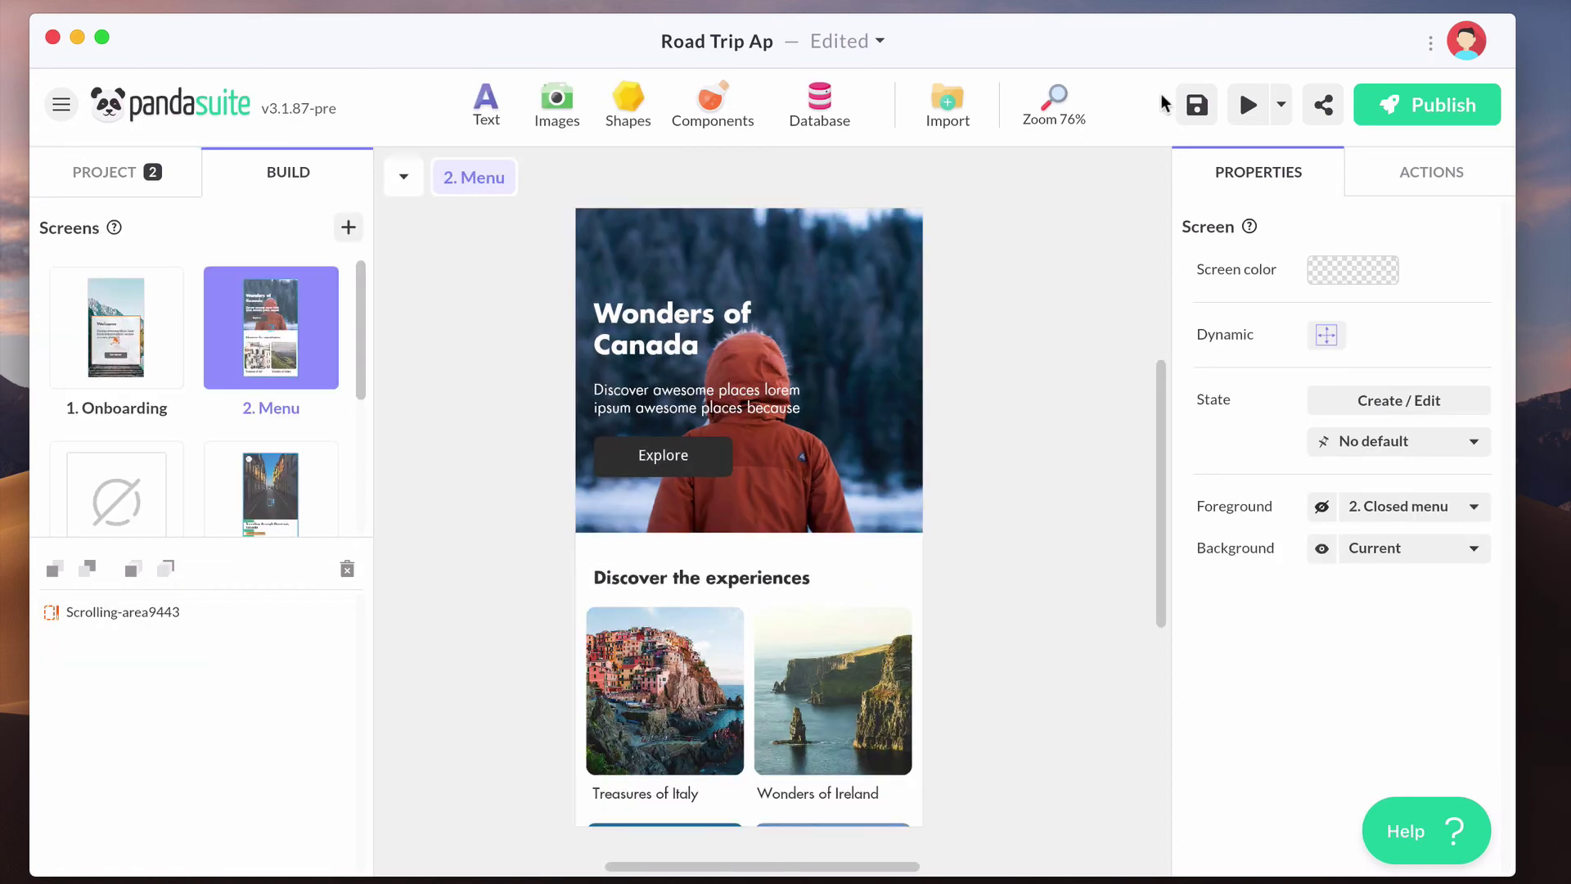
left_click(1198, 110)
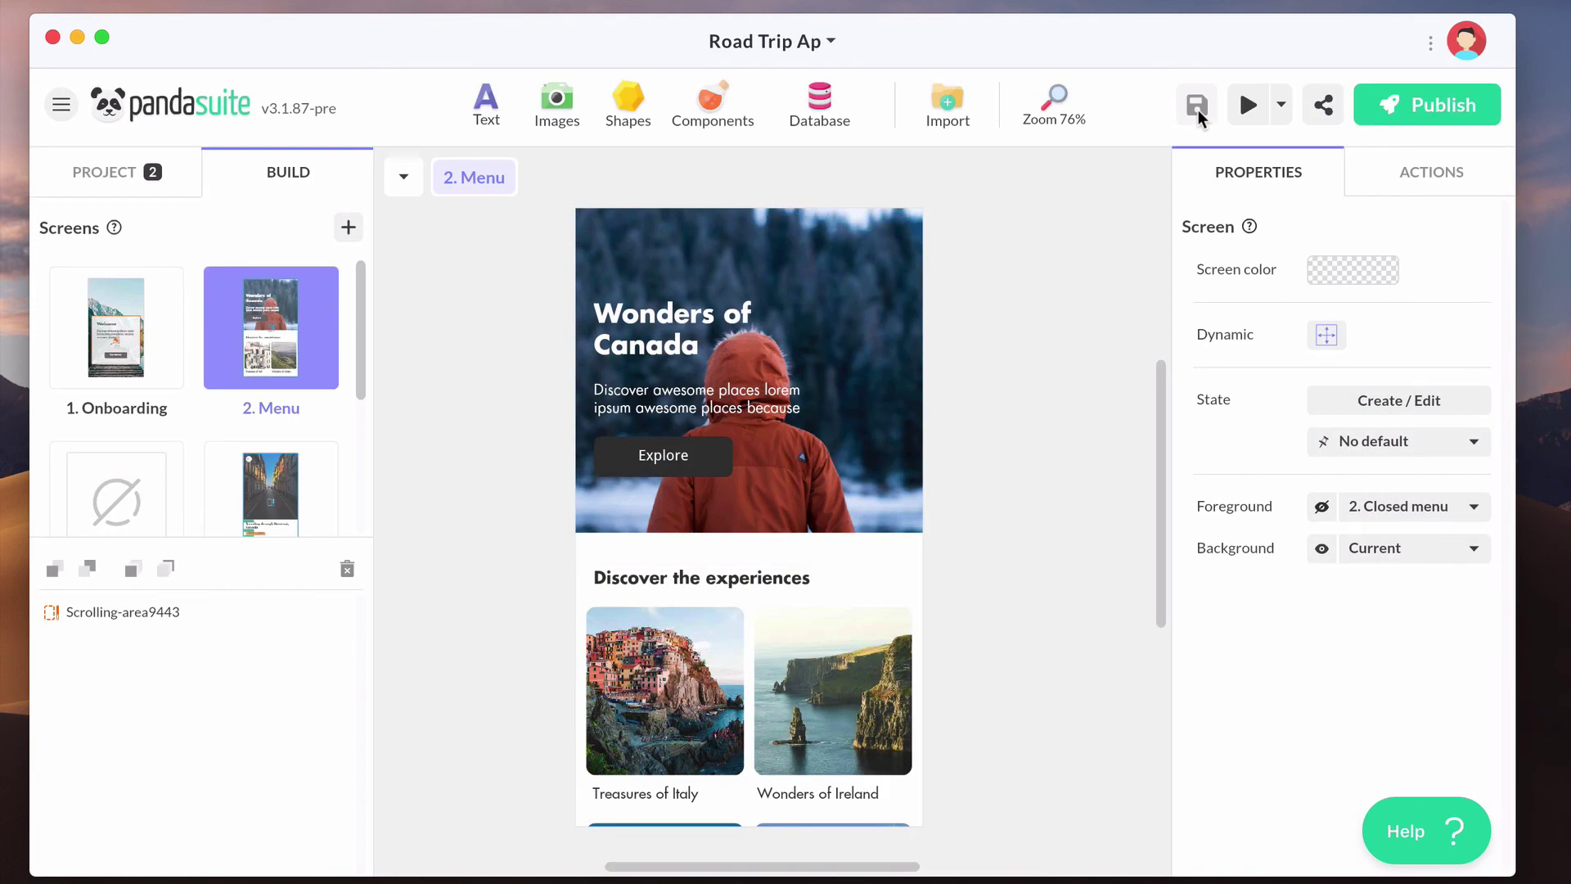
left_click(1247, 107)
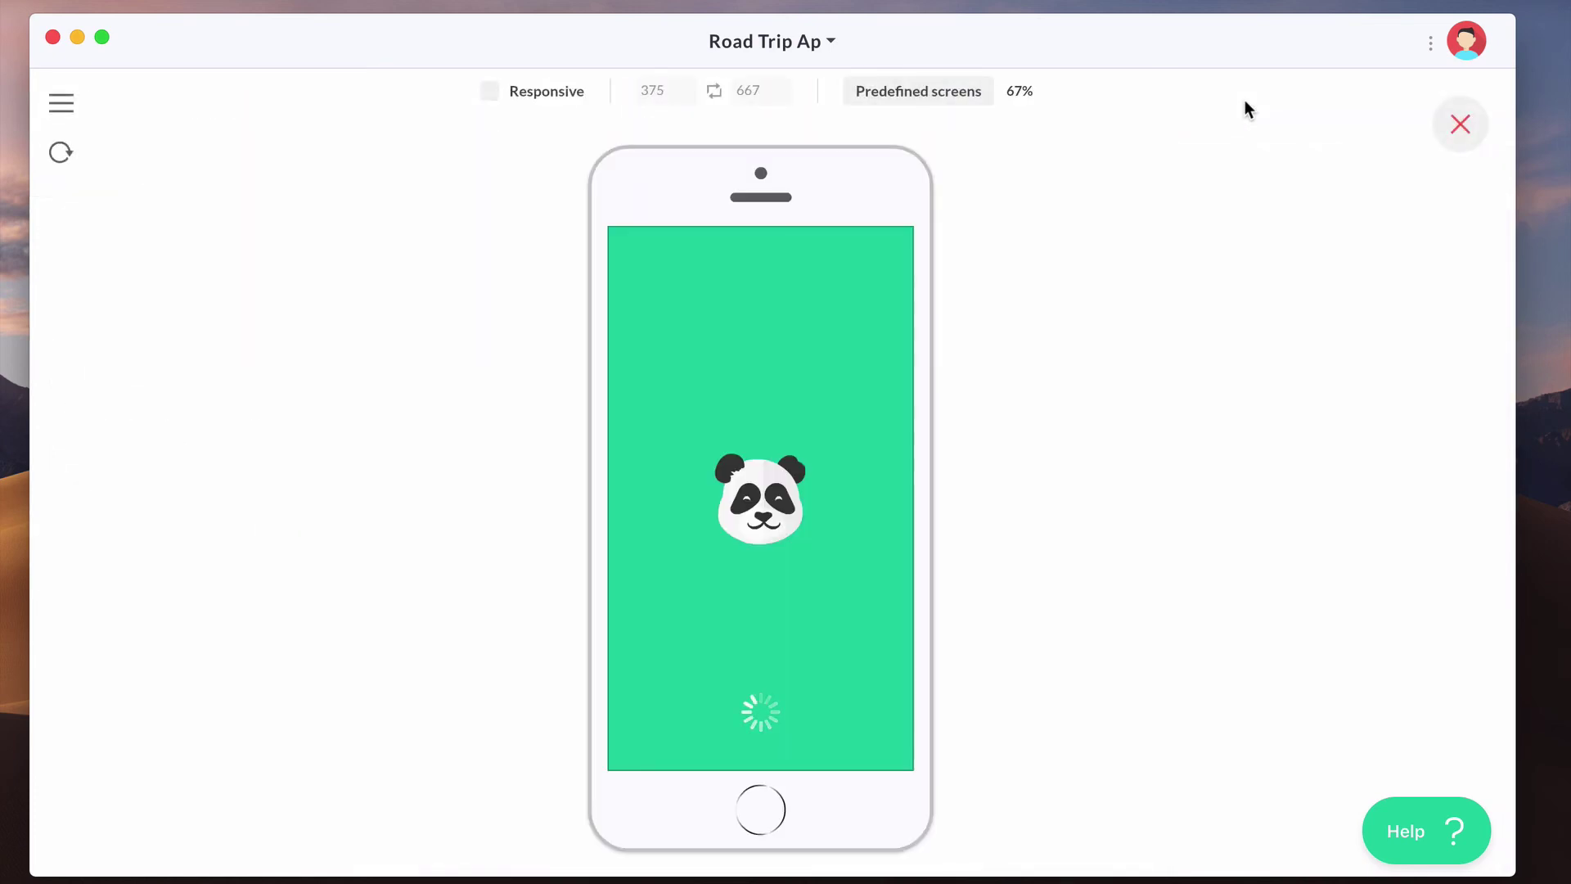
scroll(747, 550, "down", 10)
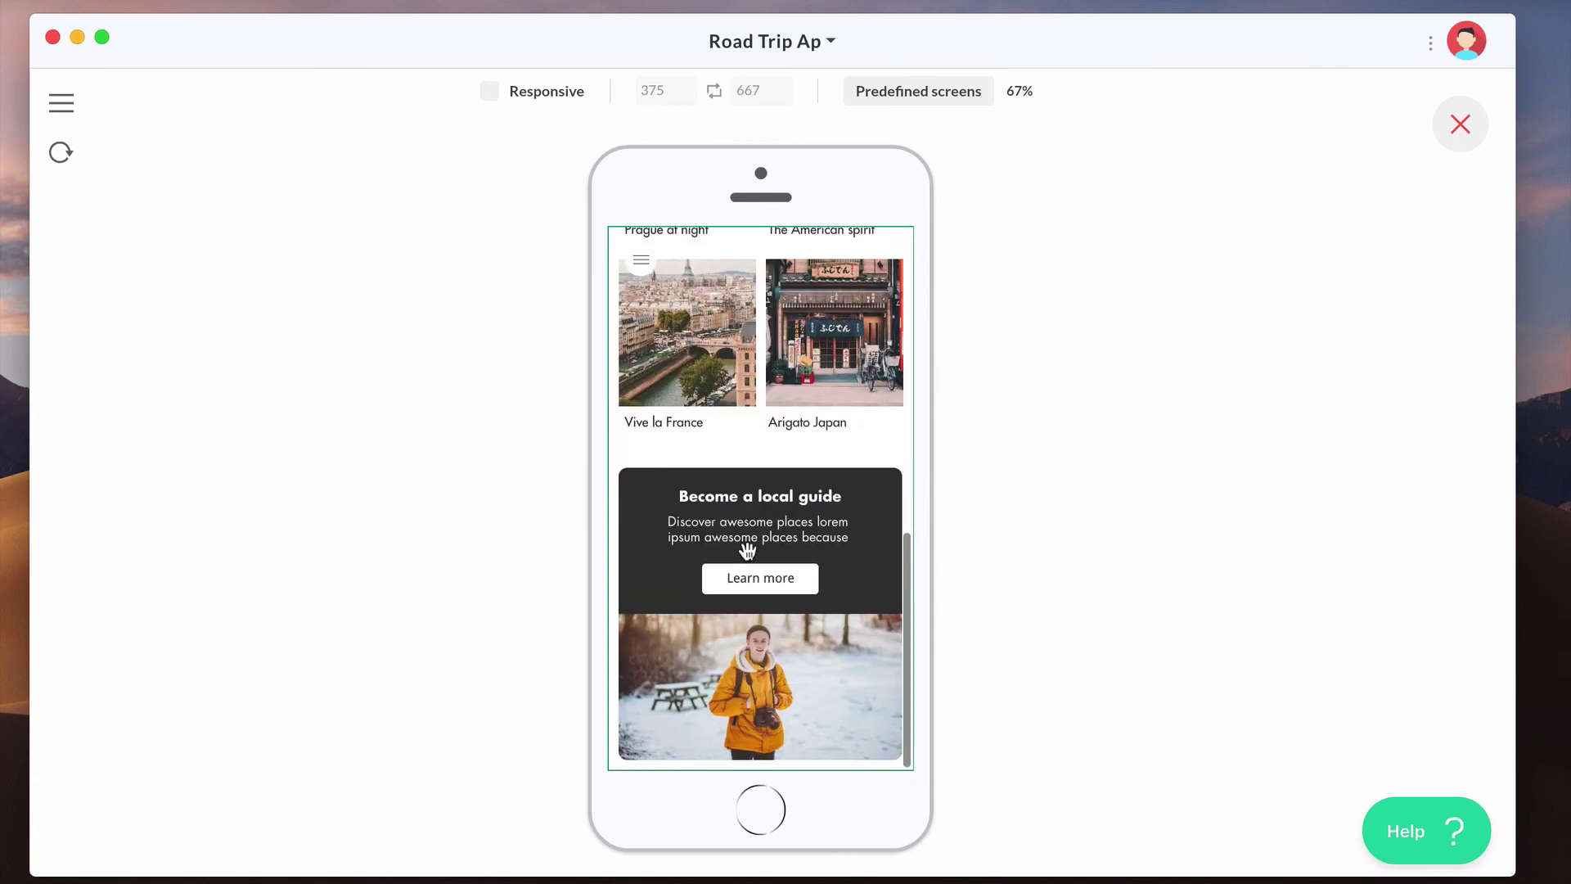
scroll(747, 550, "up", 10)
left_click(687, 446)
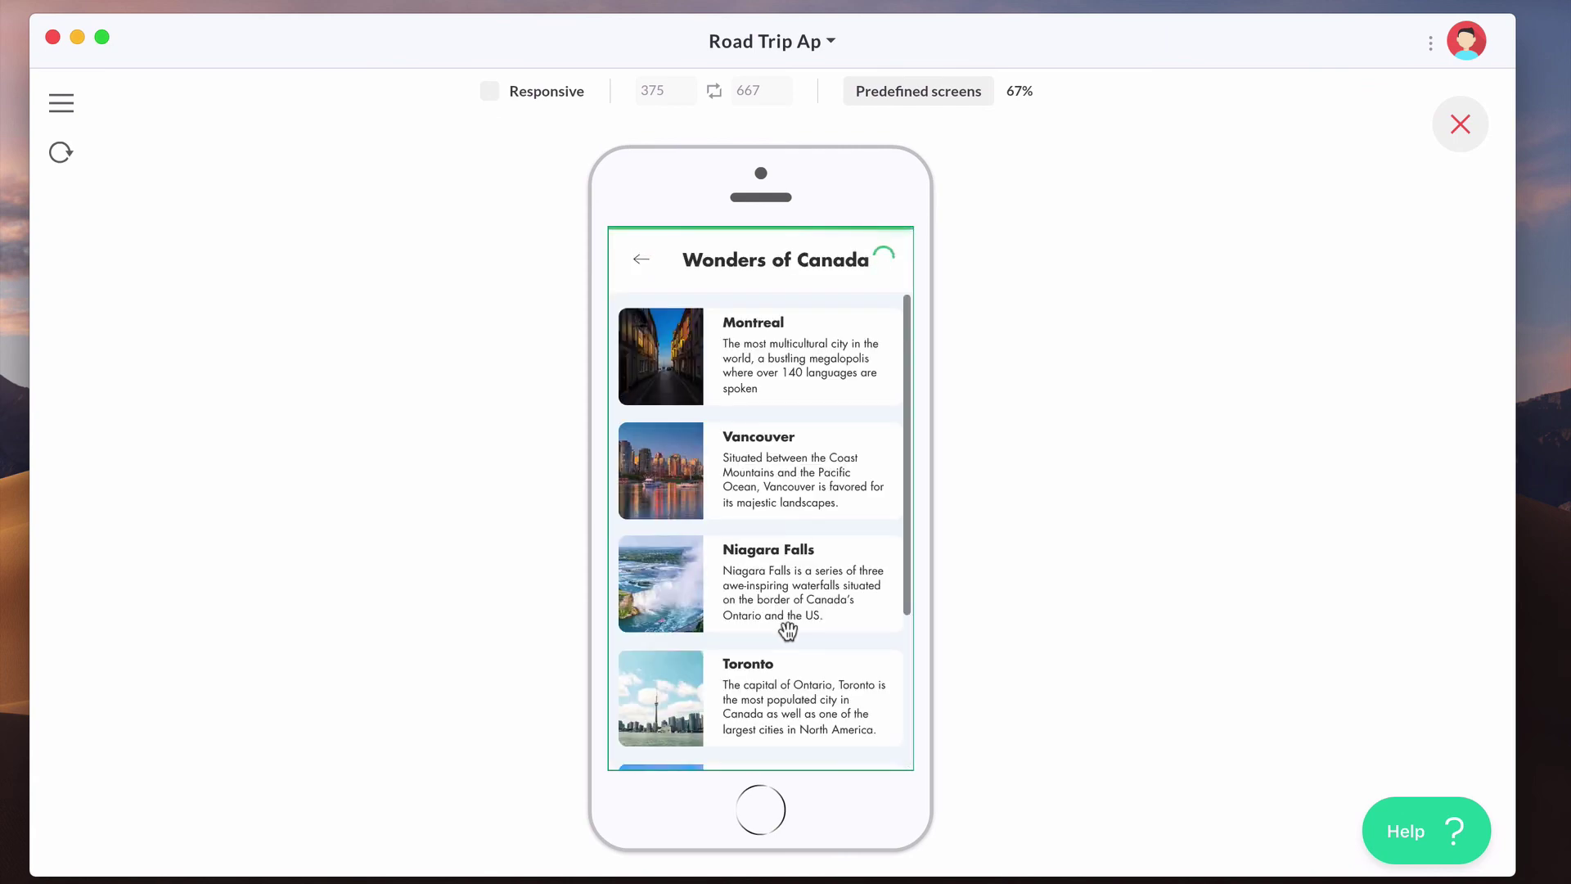
scroll(786, 622, "down", 3)
scroll(786, 632, "up", 3)
left_click(638, 260)
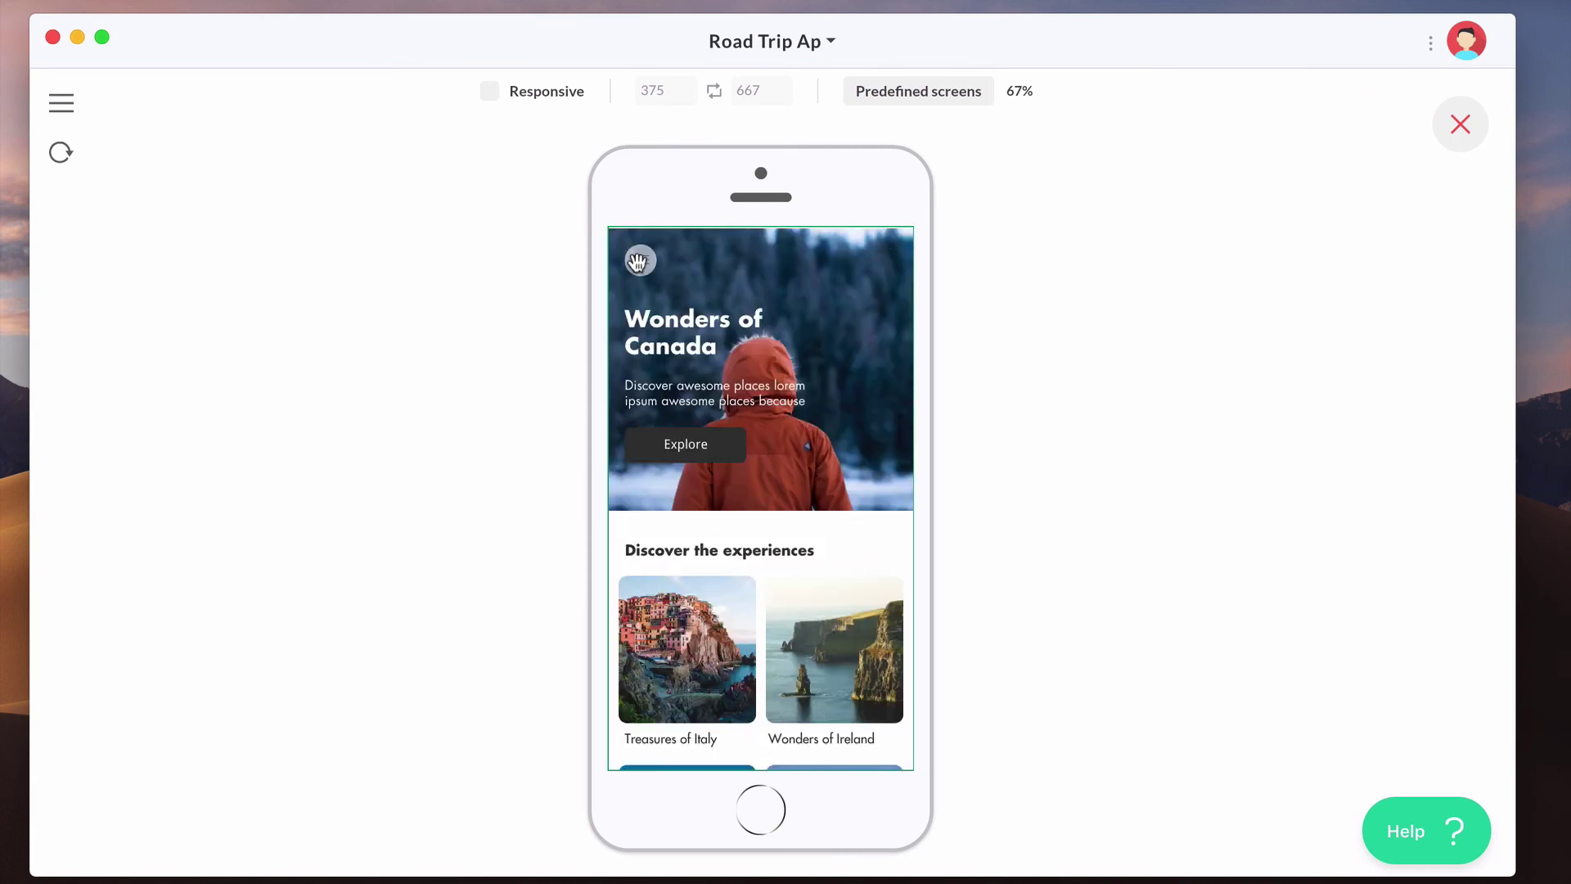
left_click(1448, 131)
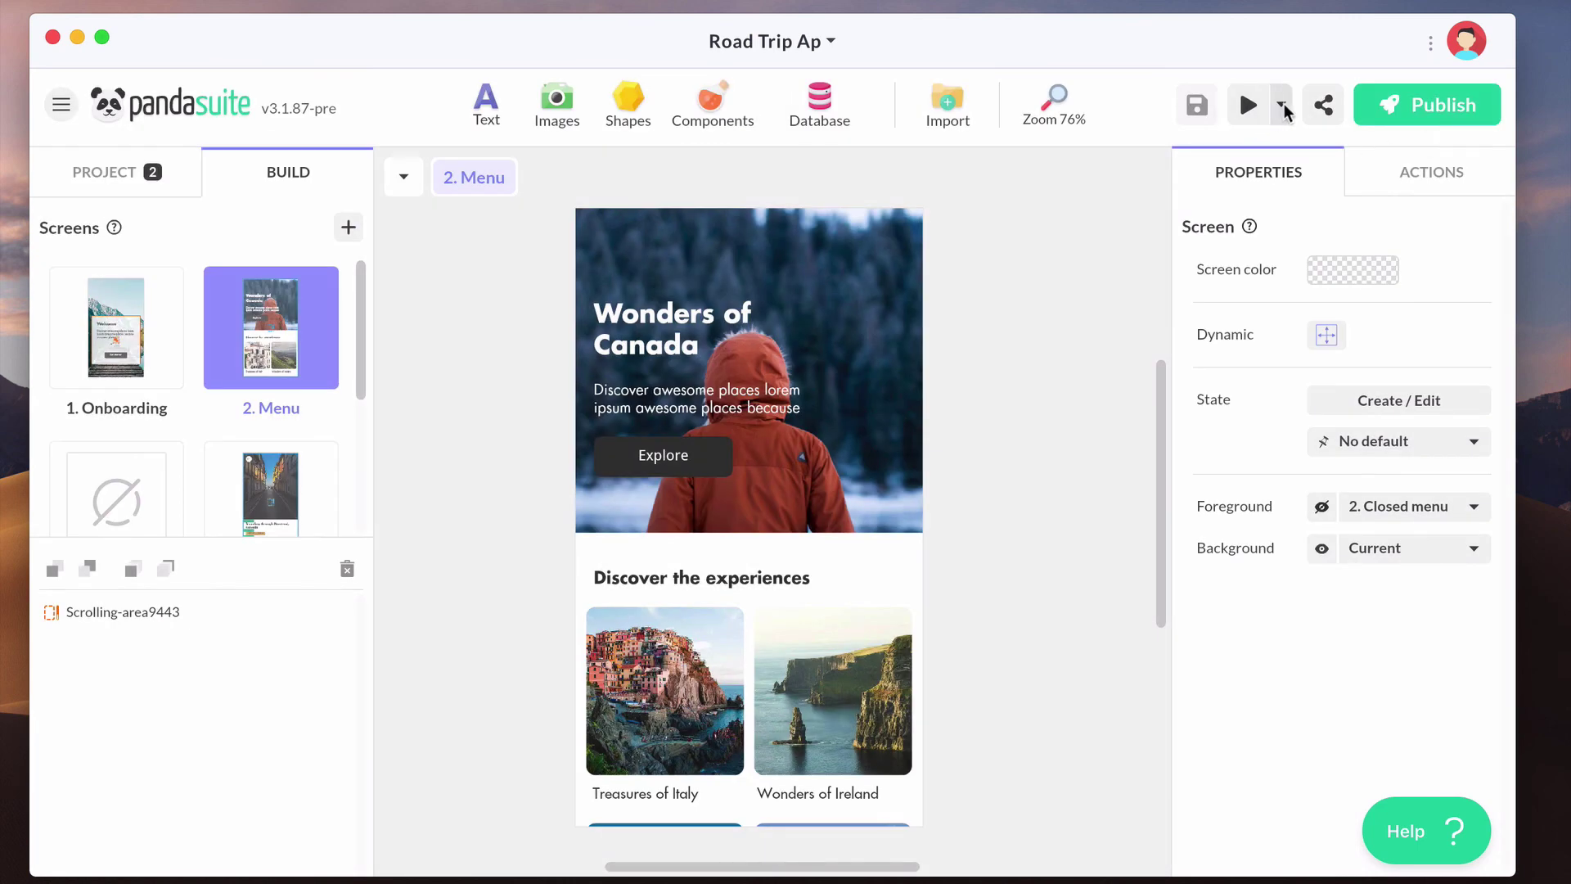
Step: Get the share link, view the app in Chrome and close it, then show the project menu
left_click(1323, 105)
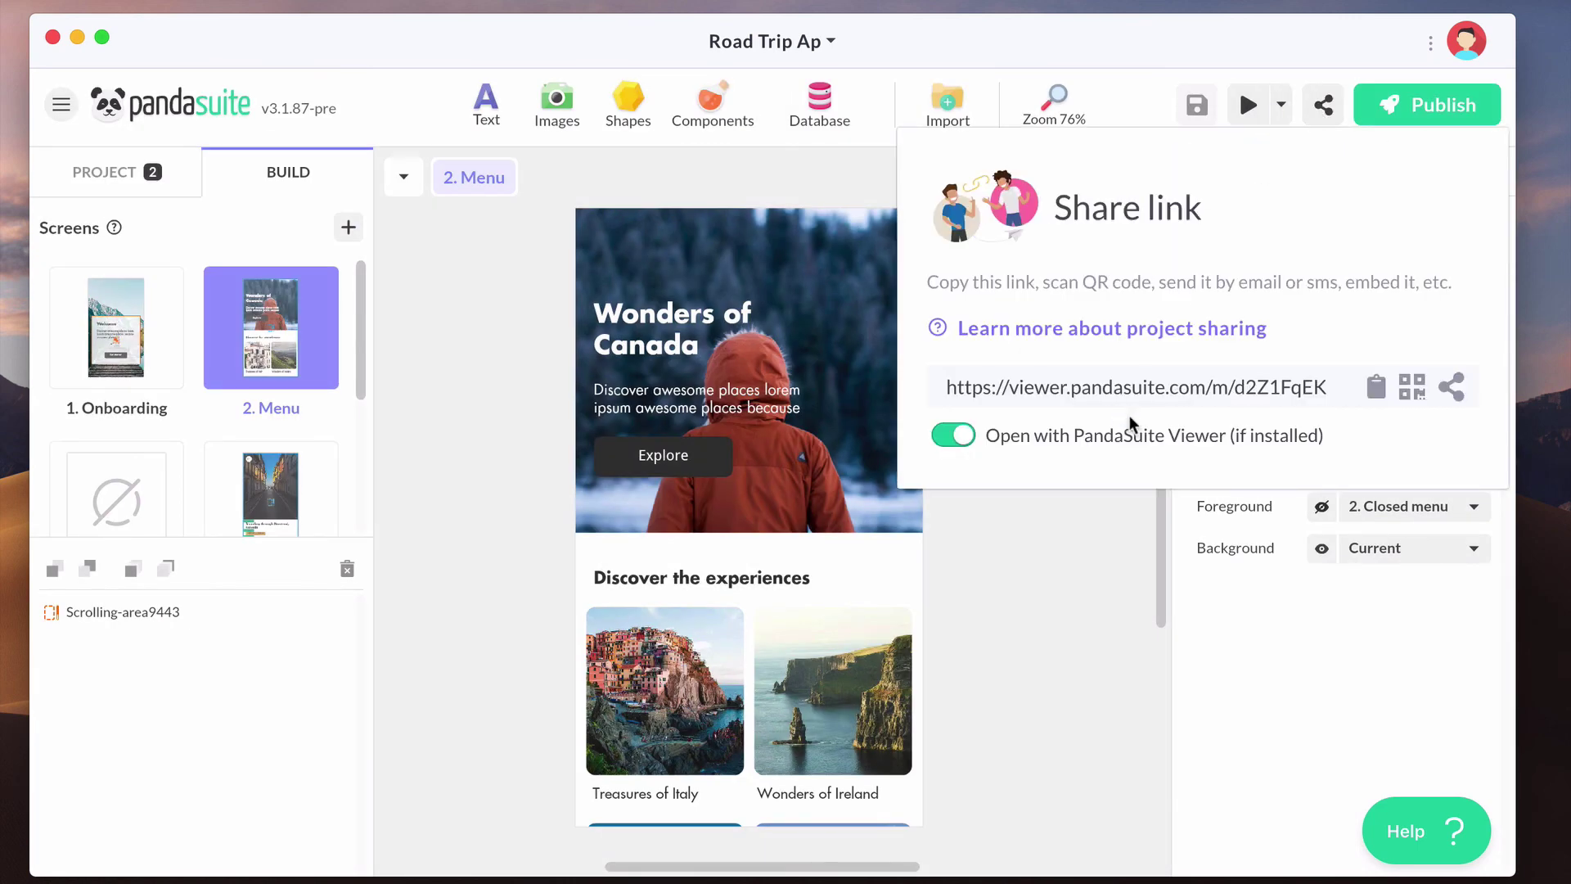
left_click(1130, 388)
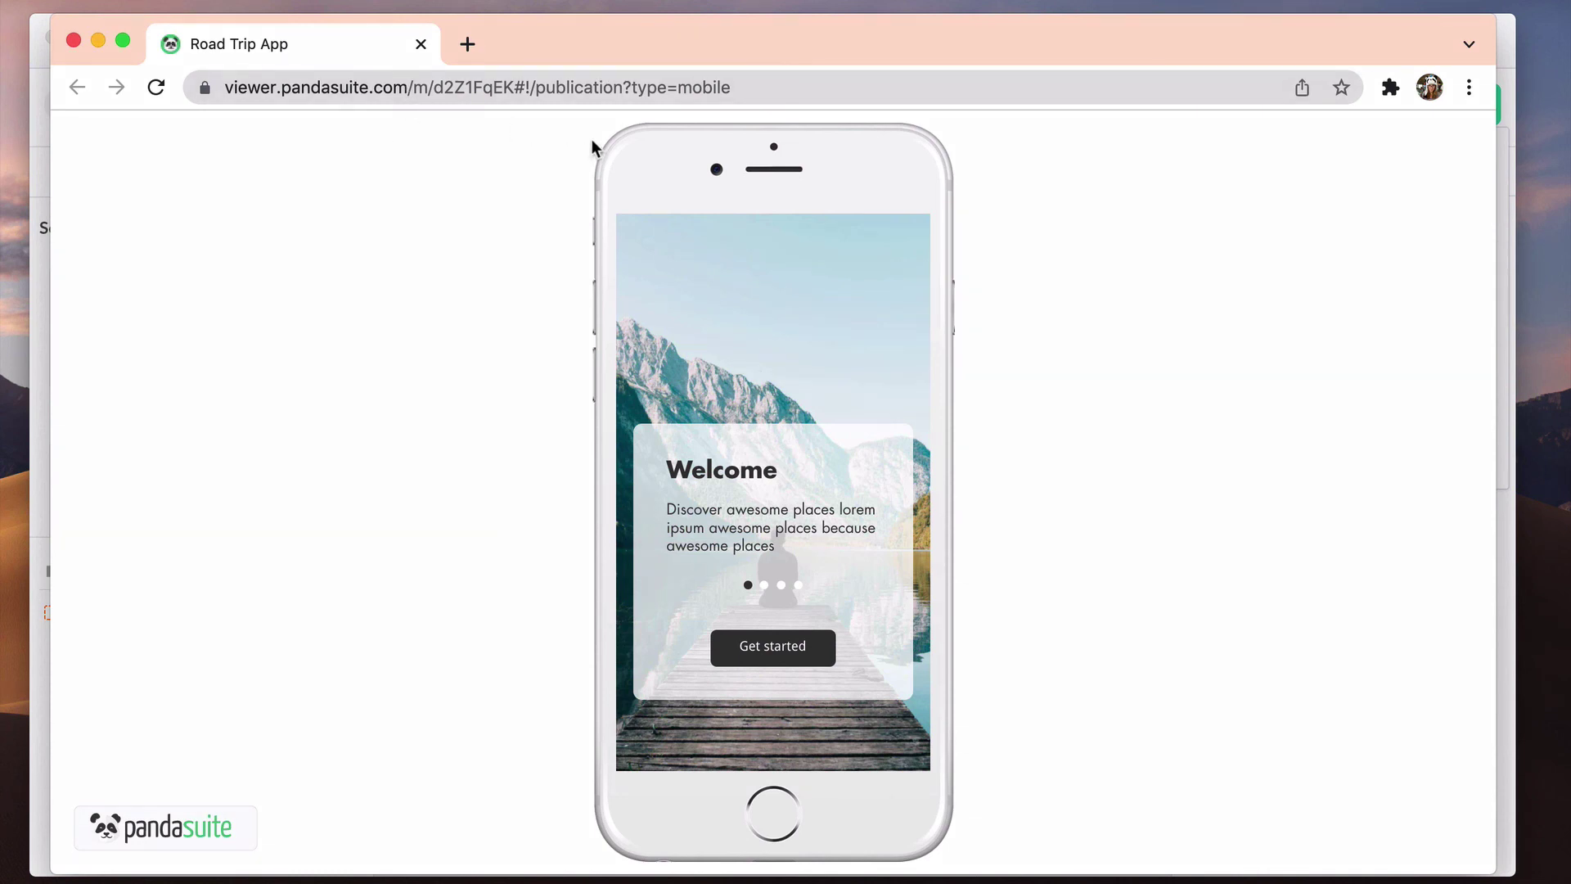
key("super+w")
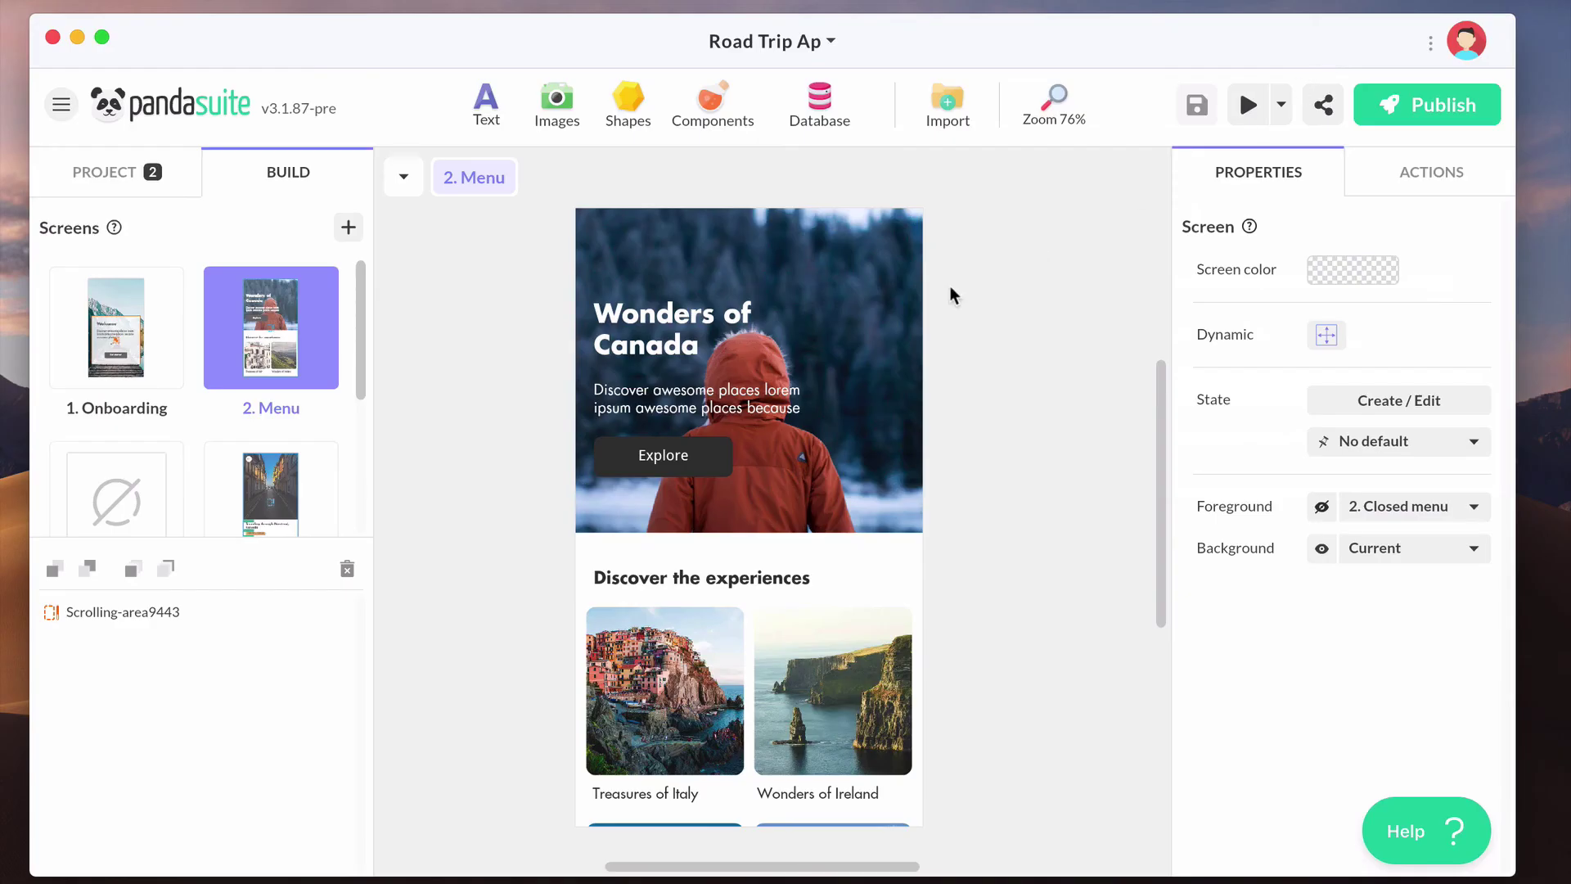
left_click(807, 44)
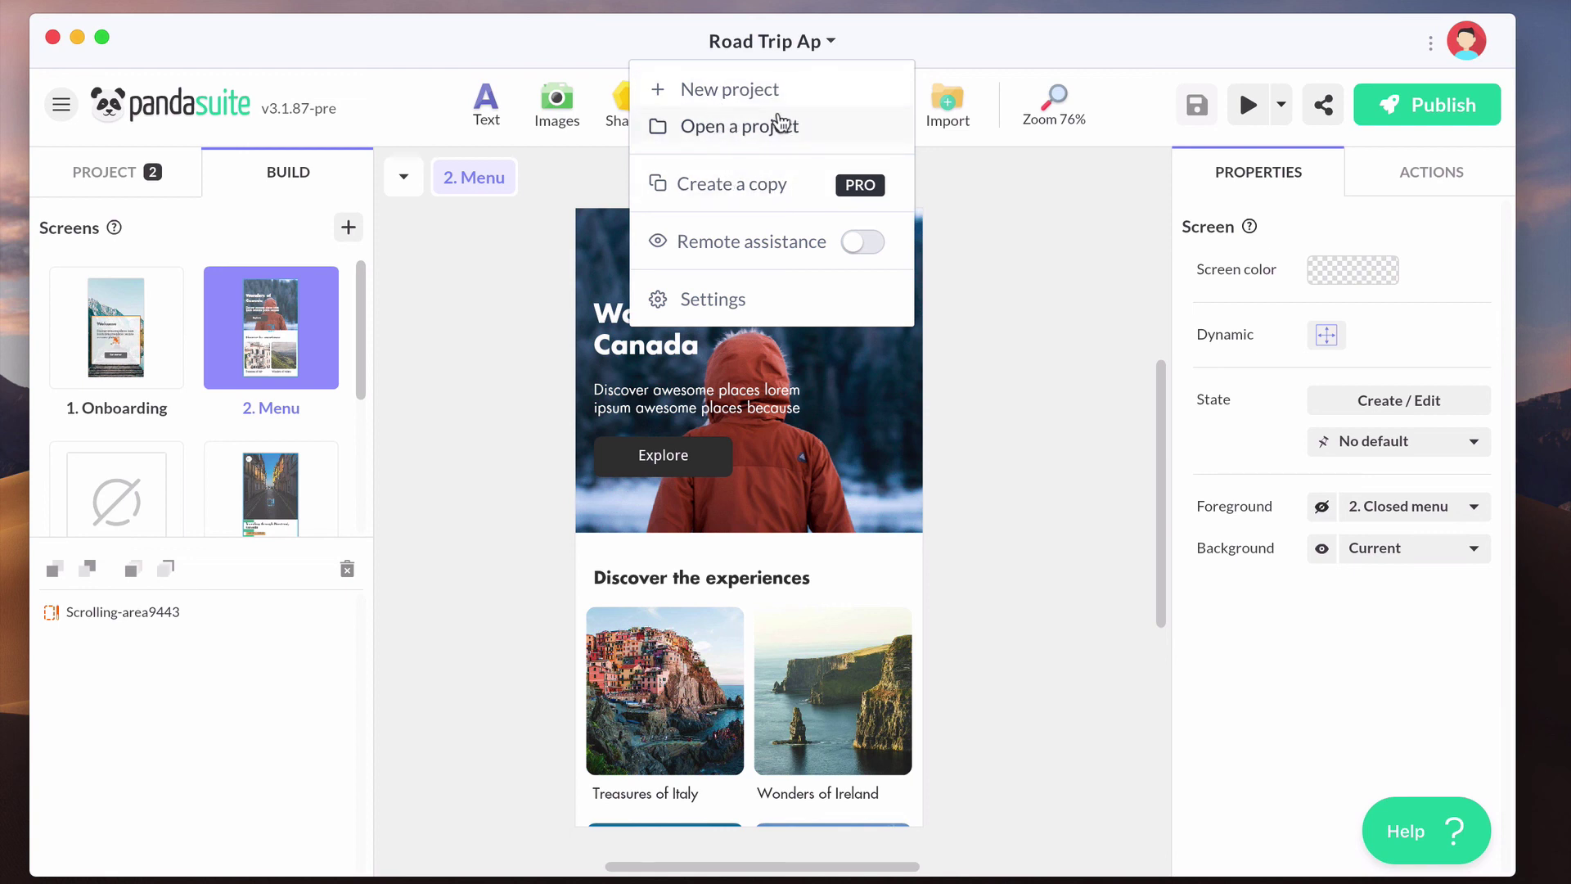
Step: Go to Open a project, then close that page to return to Road Trip Ap
left_click(707, 127)
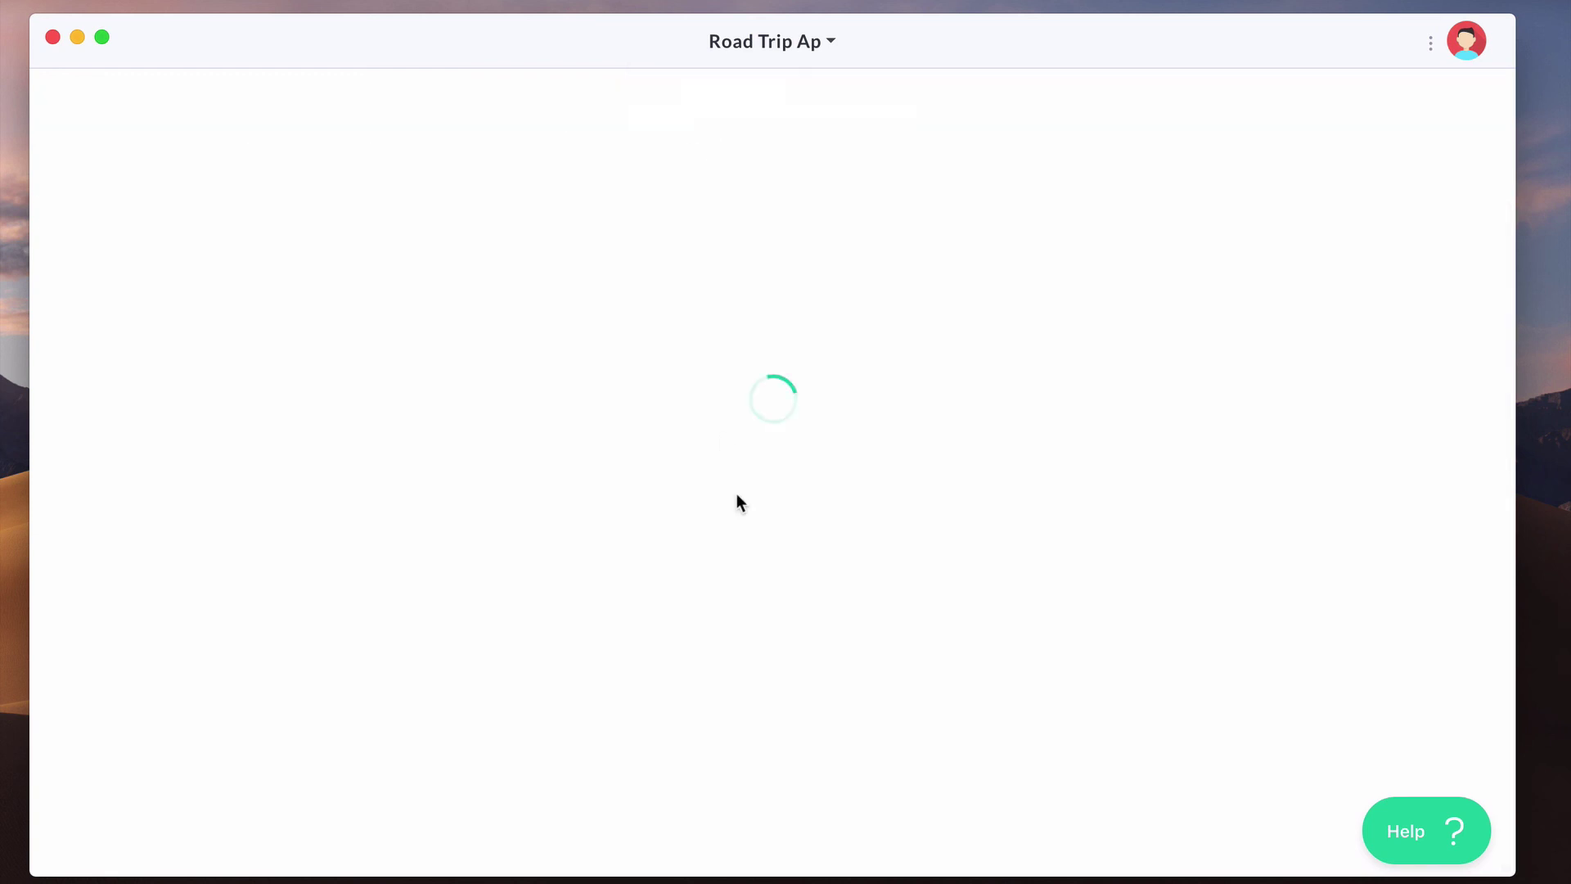
left_click(1458, 131)
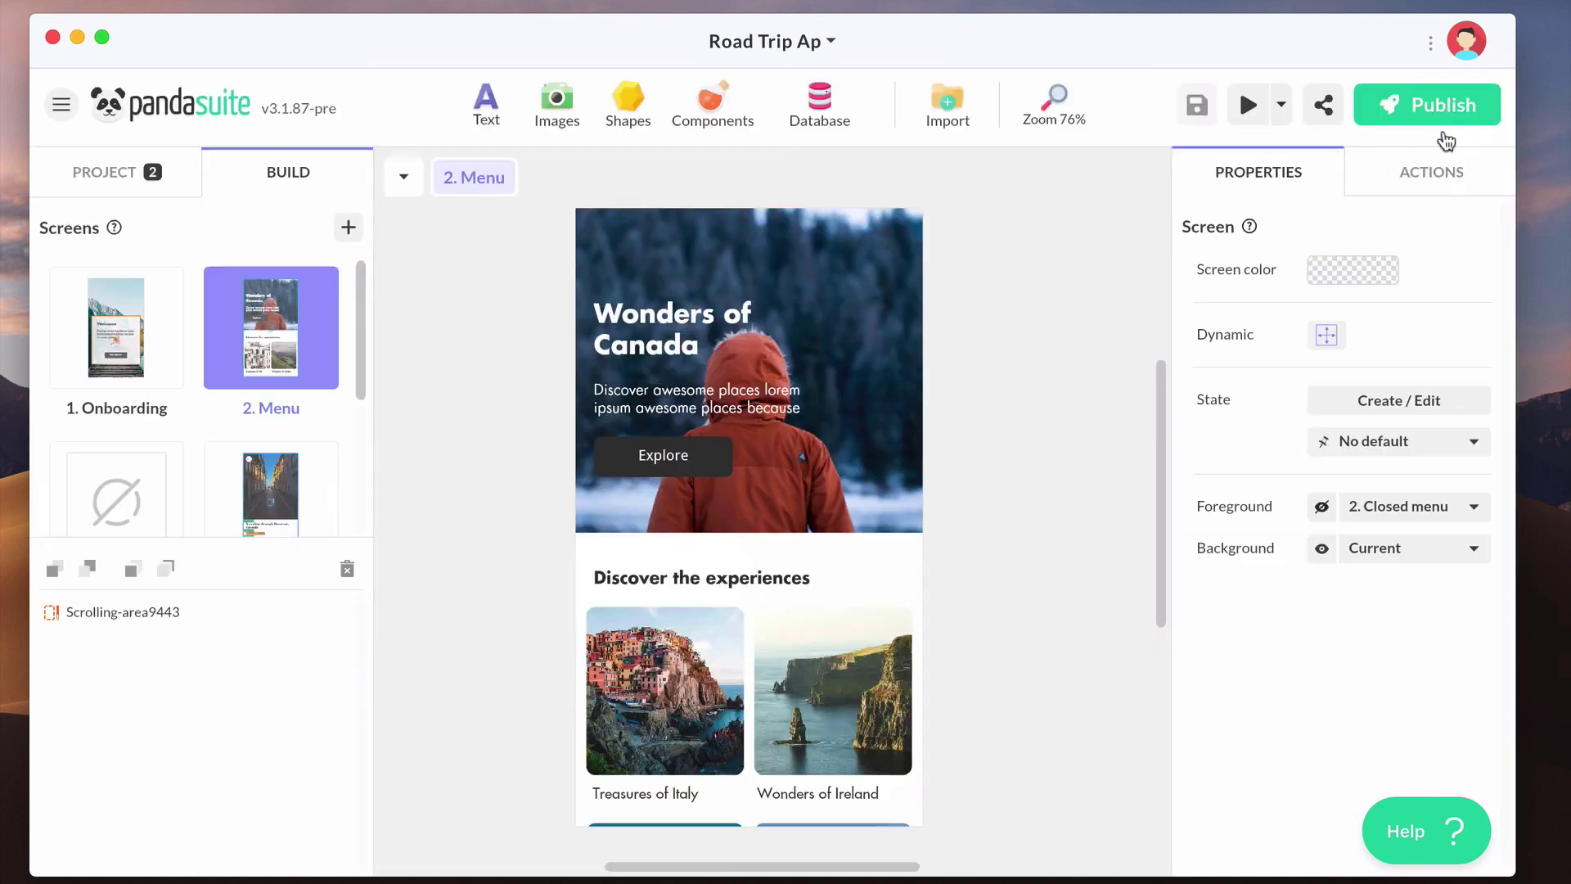